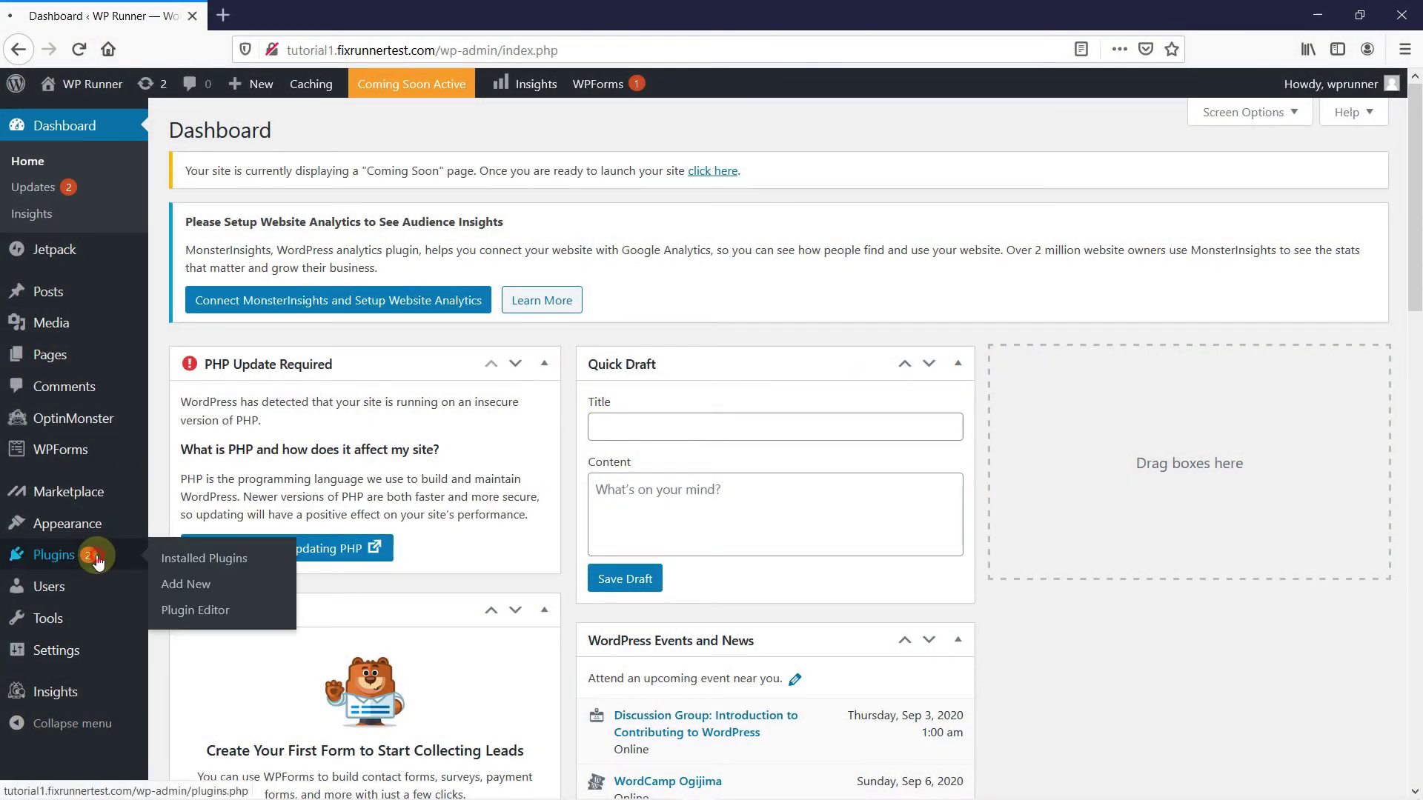
# Search Plugins > Add New for 'gmail smtp', then install and activate WP Gmail SMTP
pyautogui.click(112, 558)
pyautogui.click(180, 589)
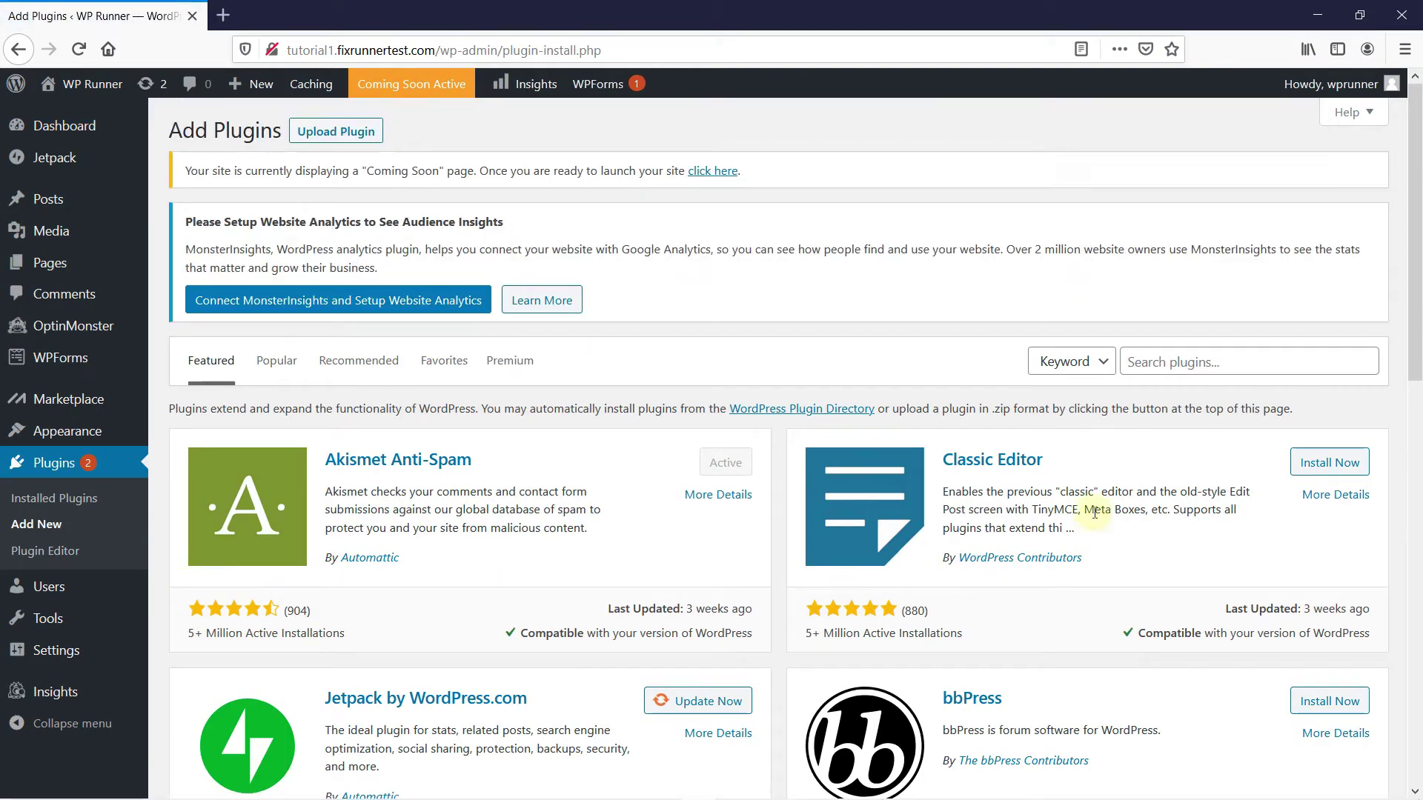
pyautogui.click(1175, 372)
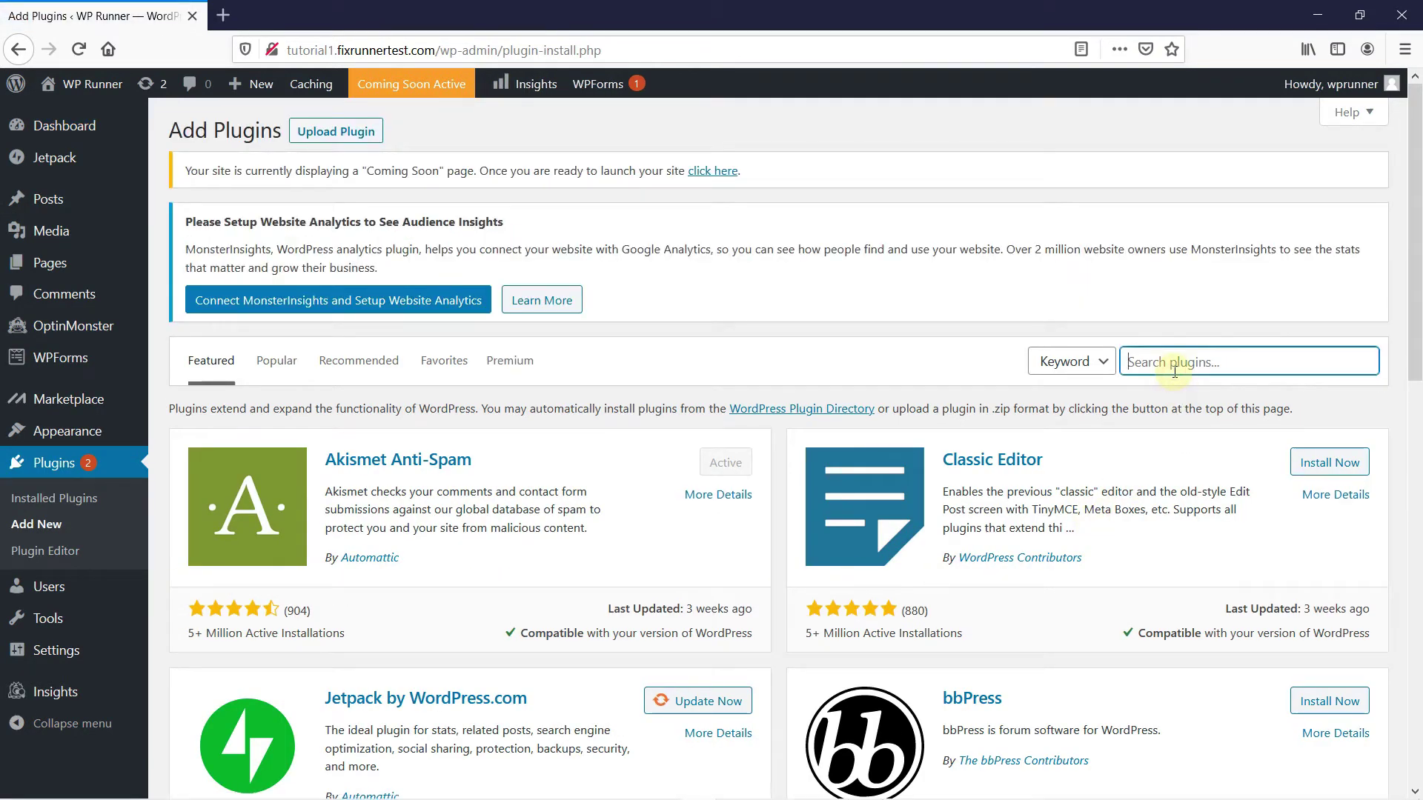
pyautogui.write('gmail smt')
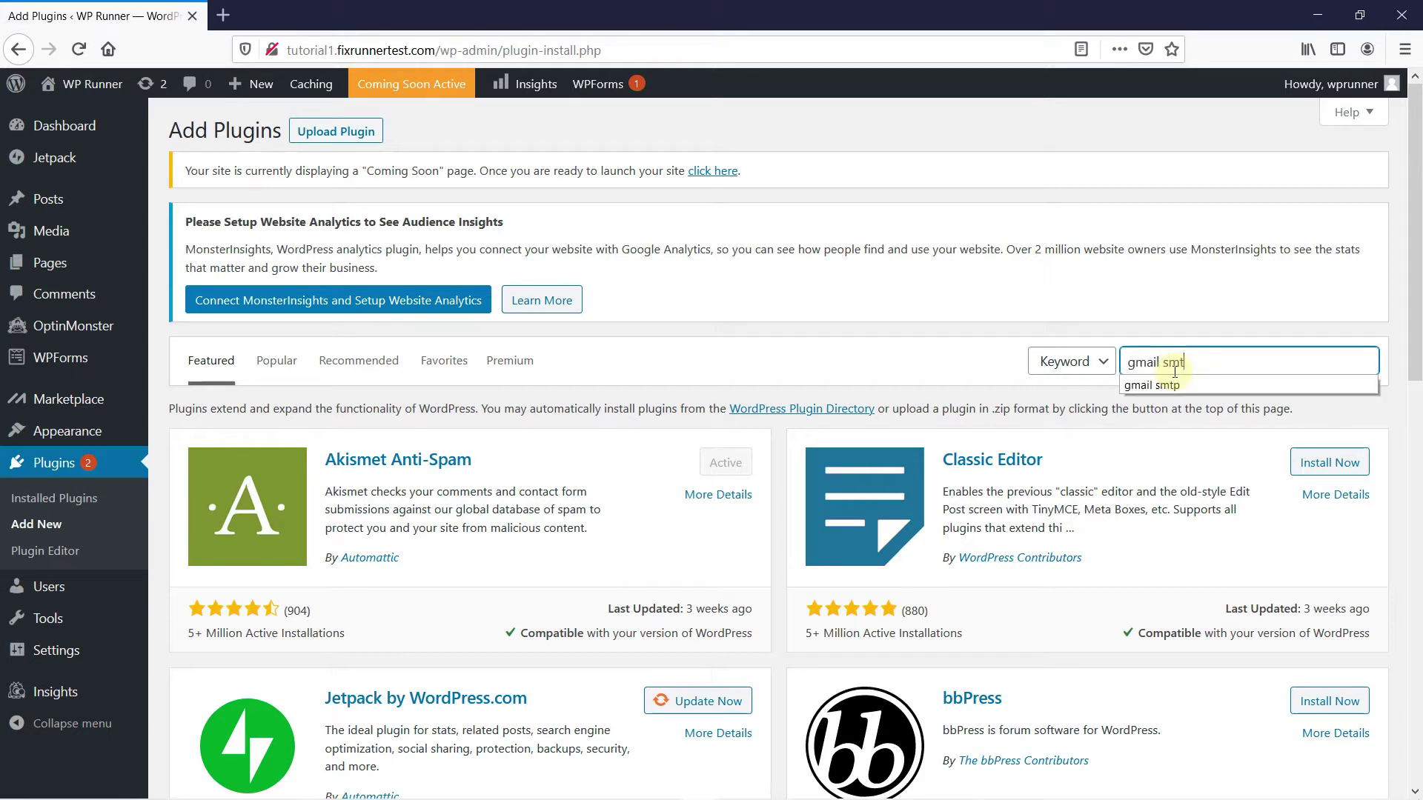
pyautogui.write('p')
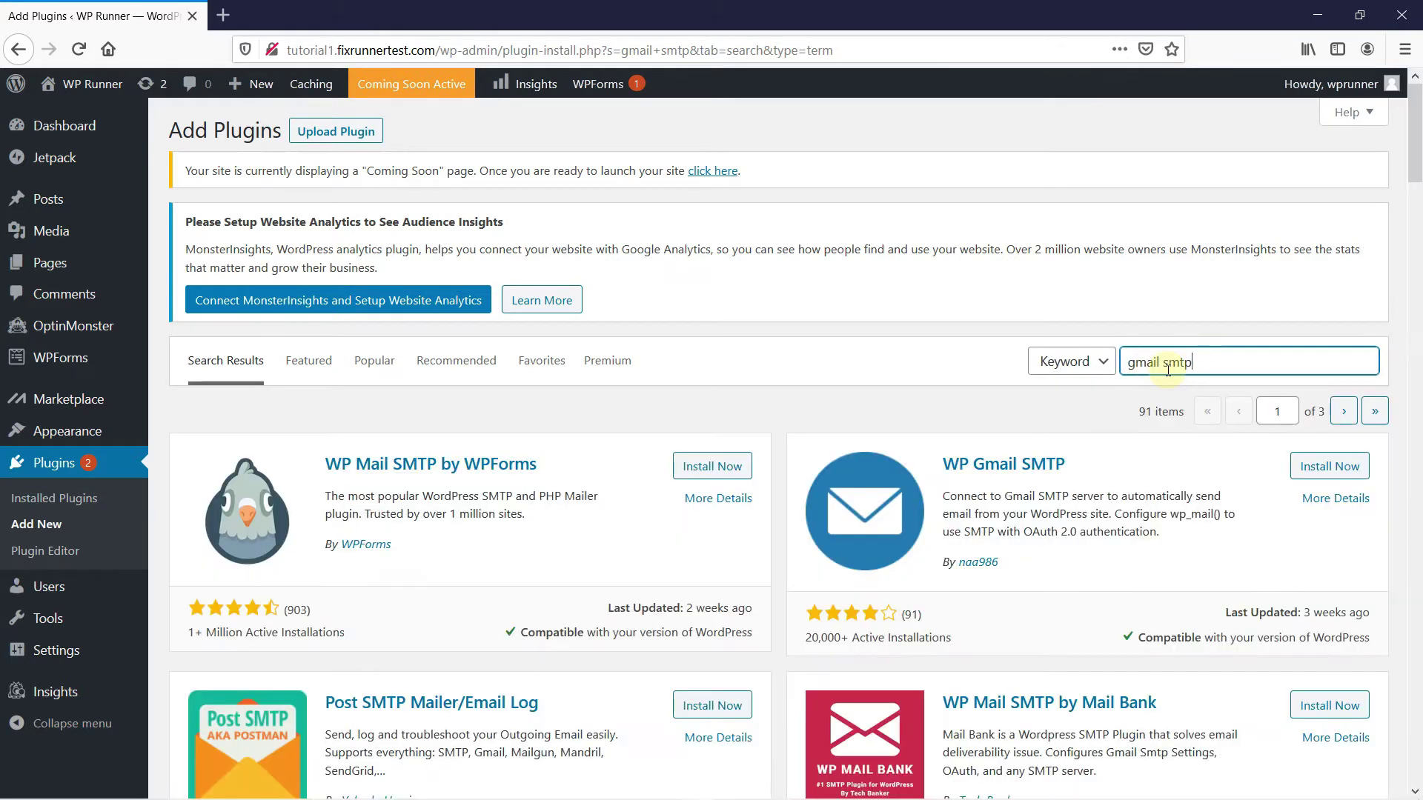
pyautogui.click(1302, 465)
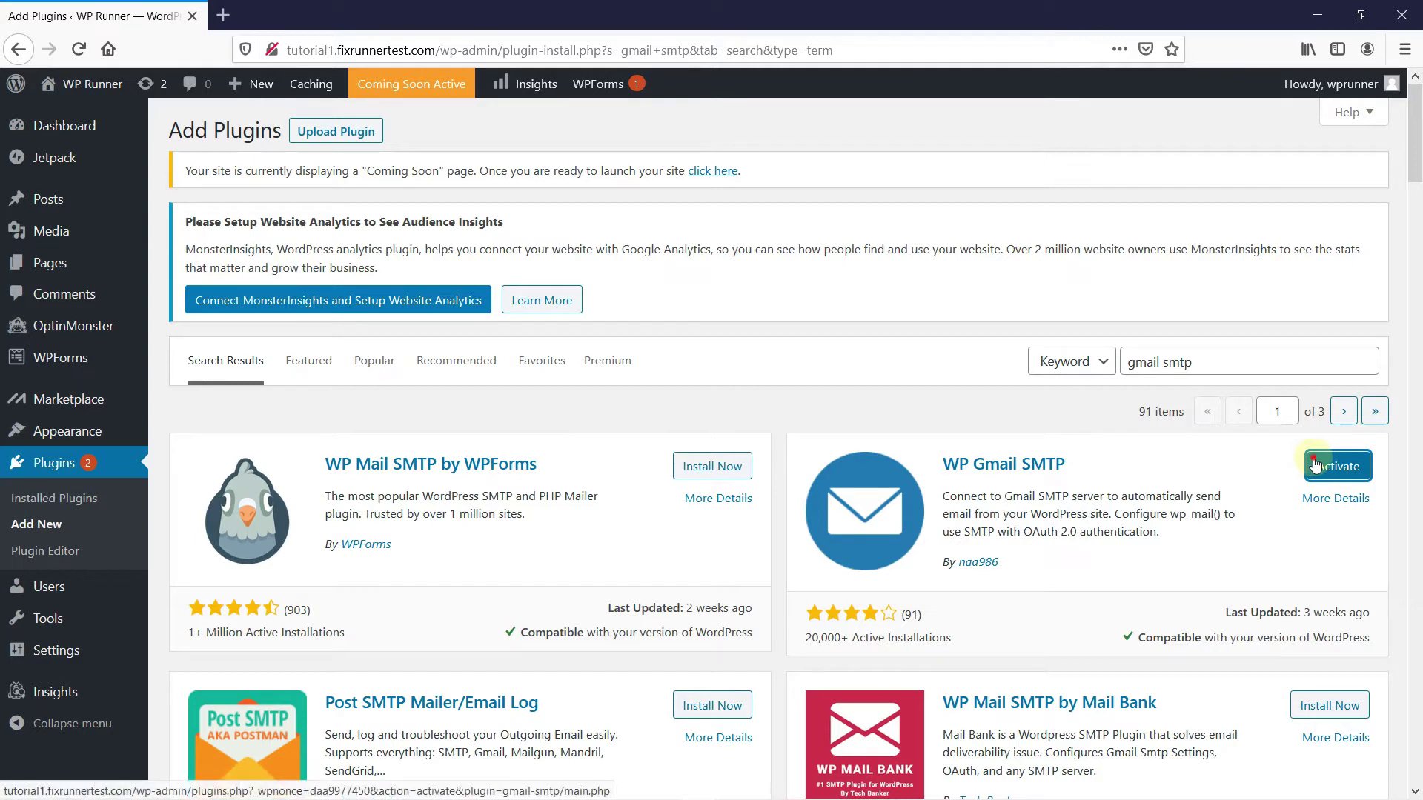
pyautogui.click(1316, 465)
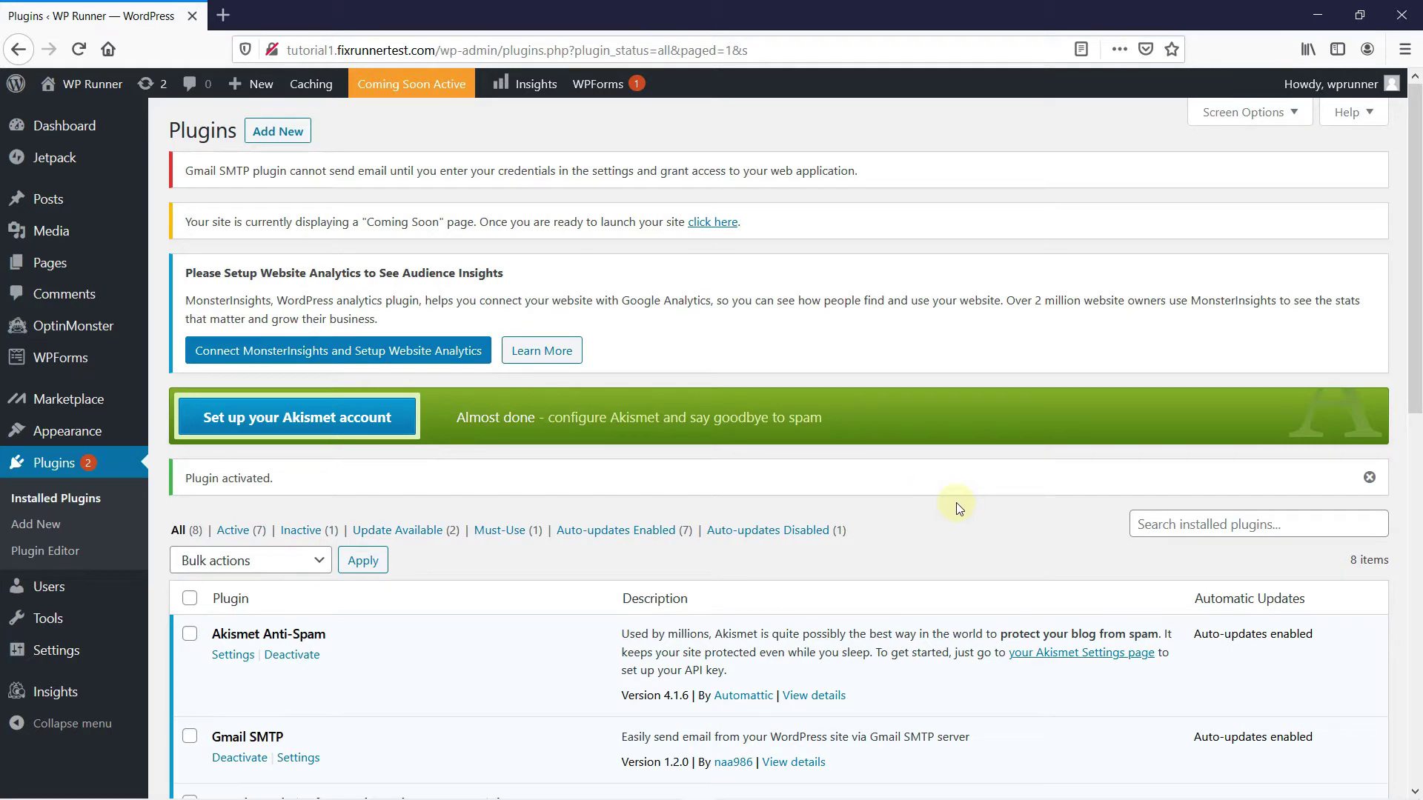
# Open the Gmail SMTP settings page from Installed Plugins, showing status Not Connected
pyautogui.scroll(-6, 956, 519)
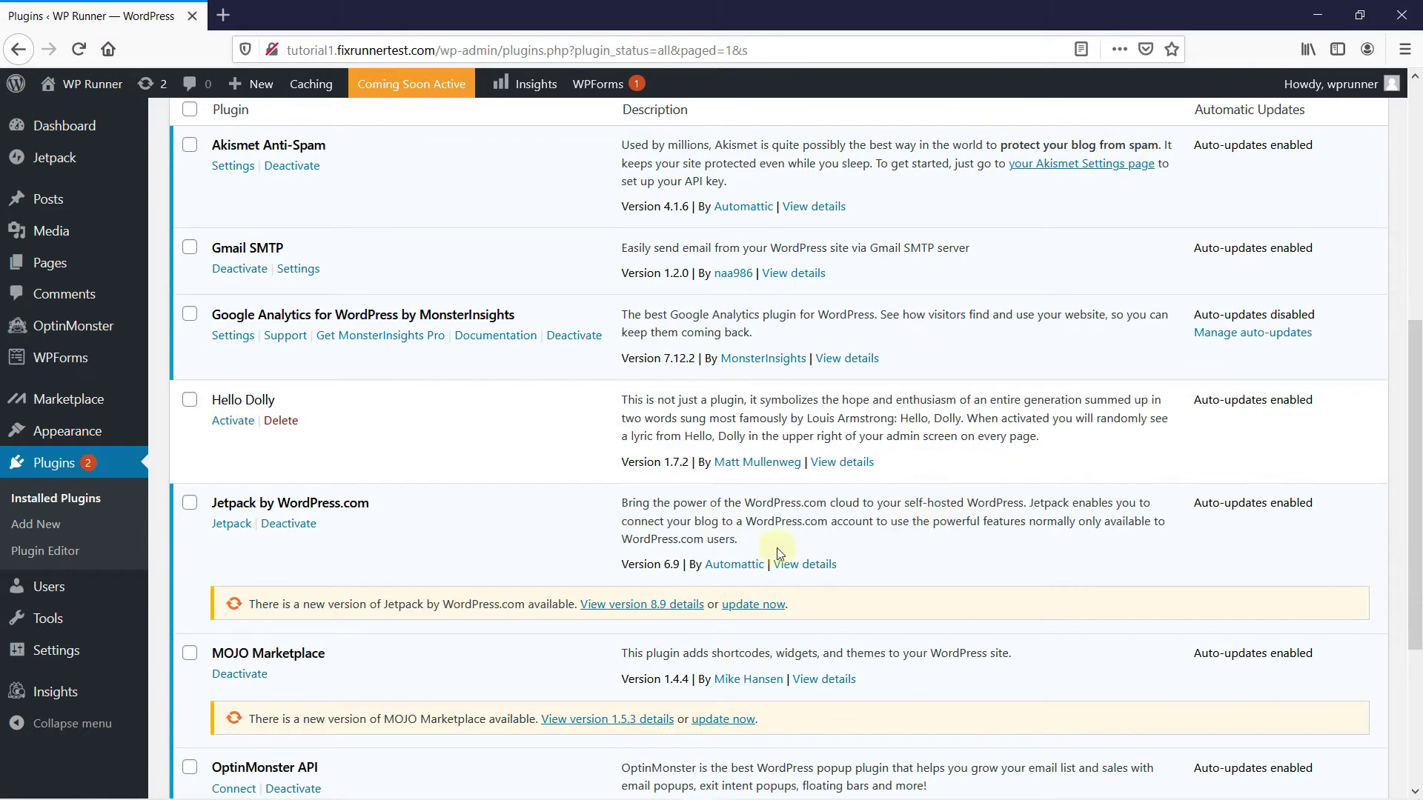
pyautogui.scroll(-3, 777, 548)
pyautogui.scroll(4, 810, 552)
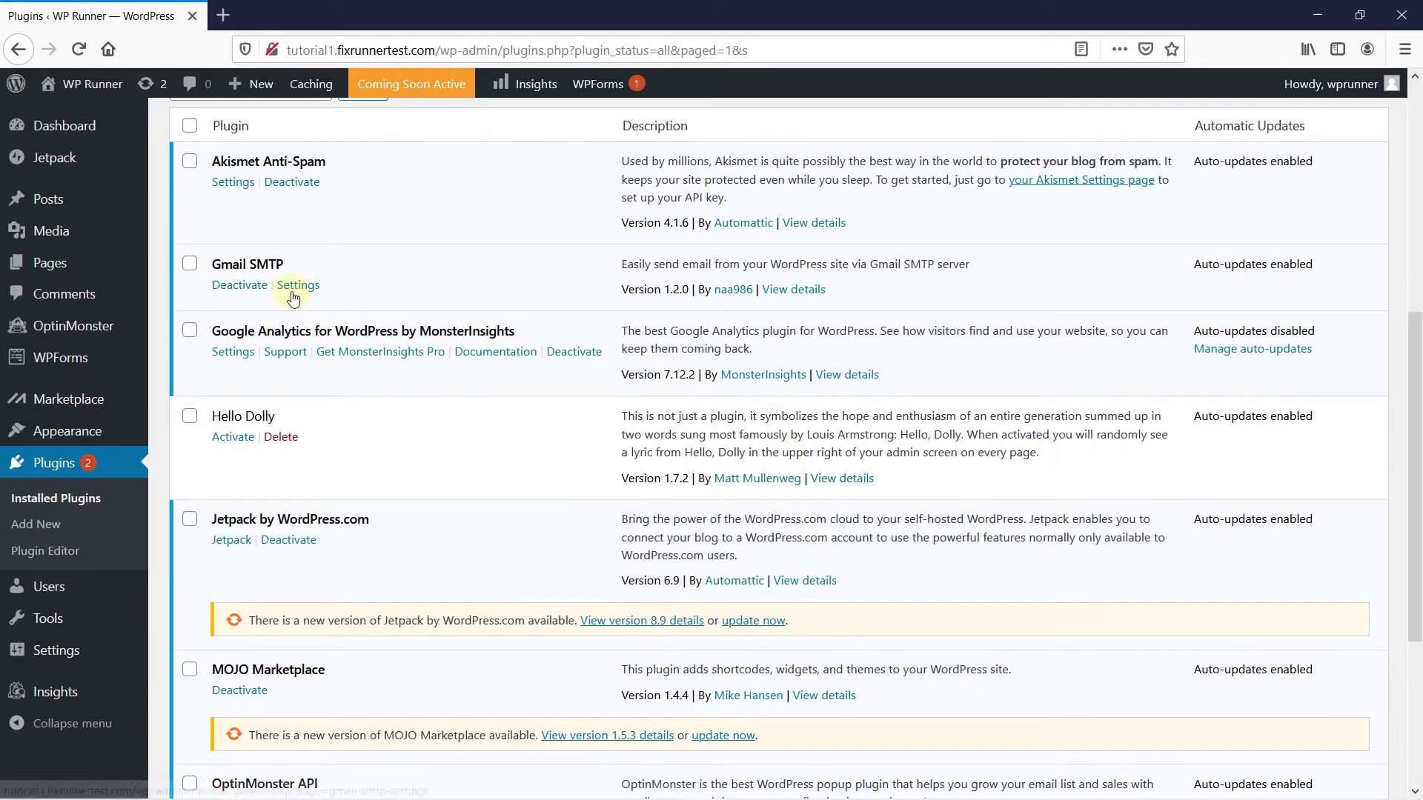
pyautogui.click(300, 286)
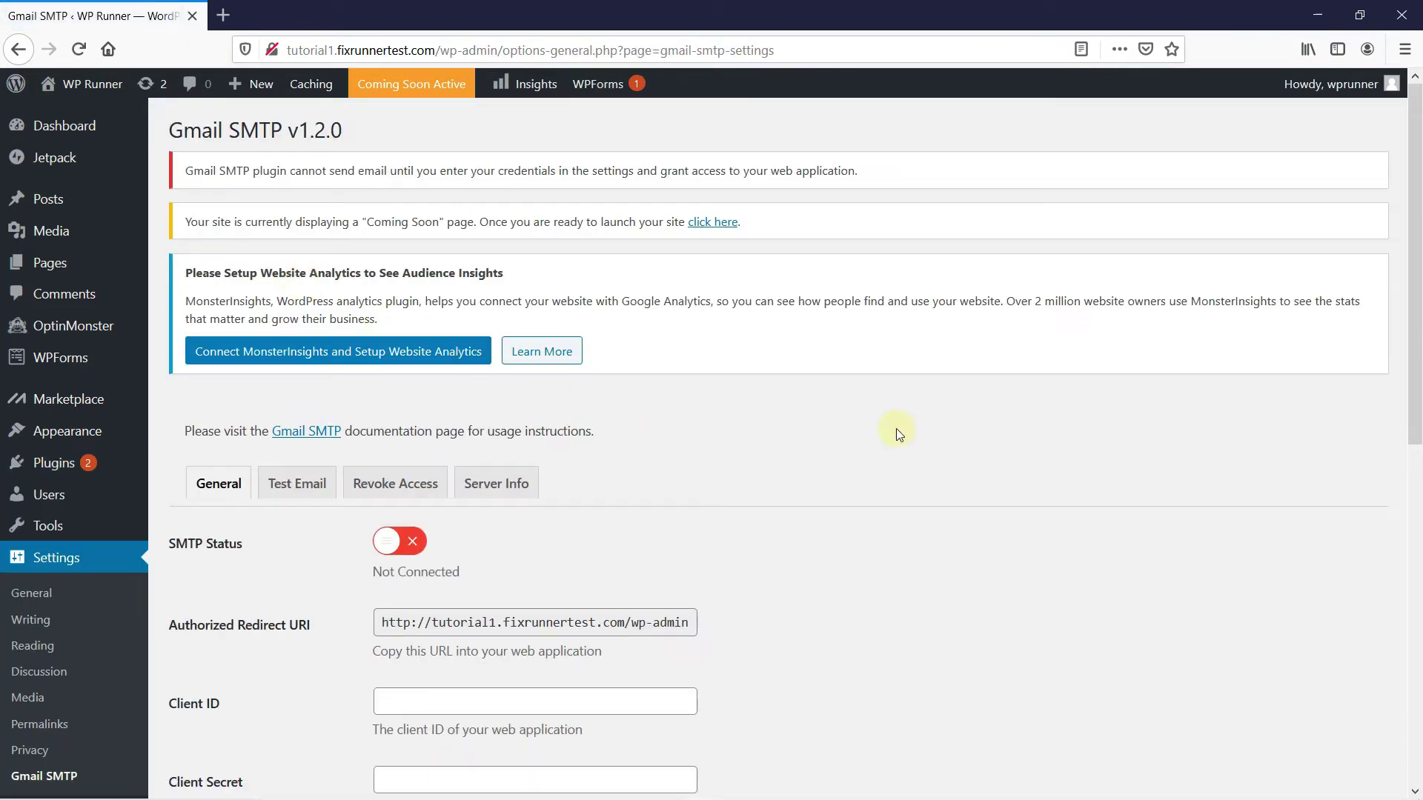
pyautogui.scroll(-5, 968, 430)
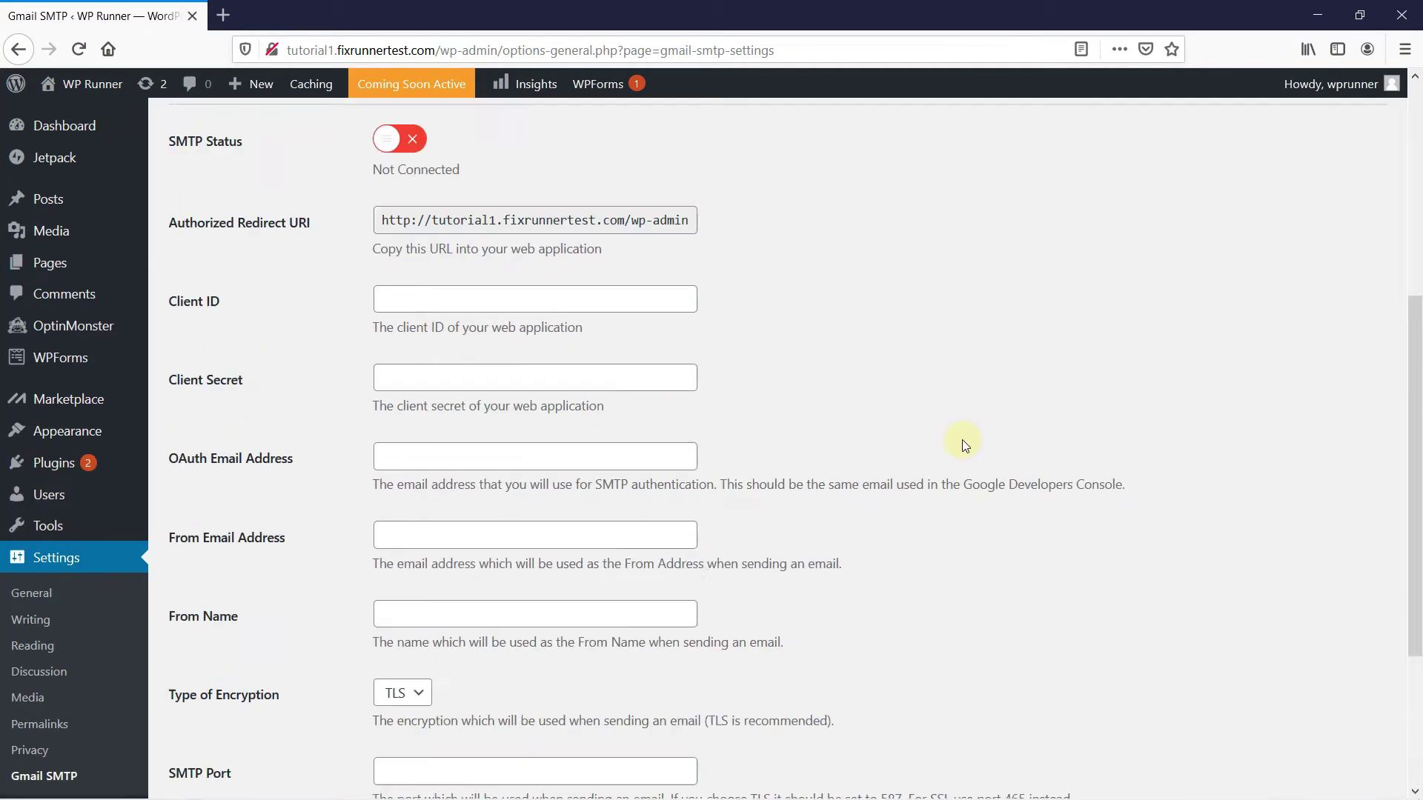
pyautogui.scroll(5, 956, 440)
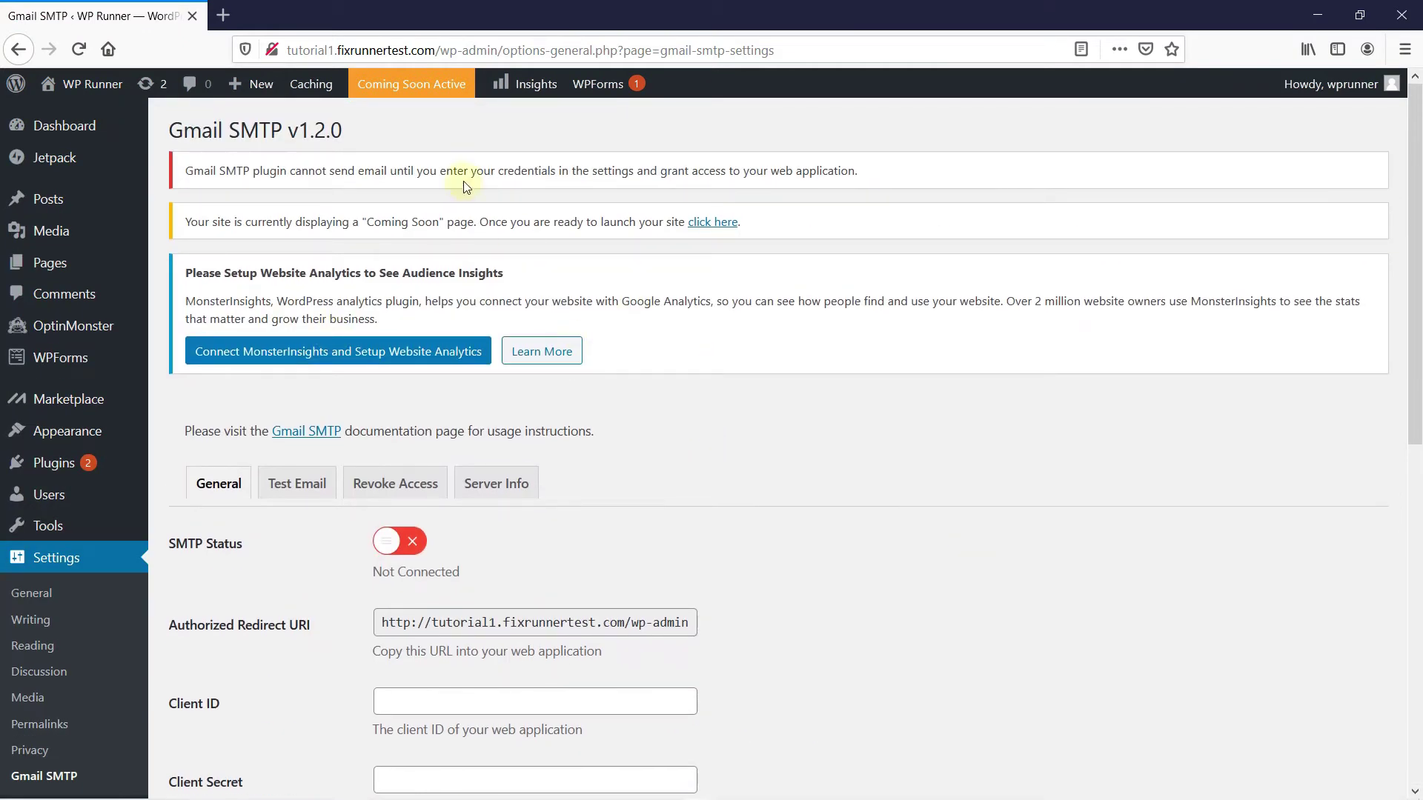
# Search 'google api' in a new tab and open the Google Cloud result
pyautogui.click(223, 15)
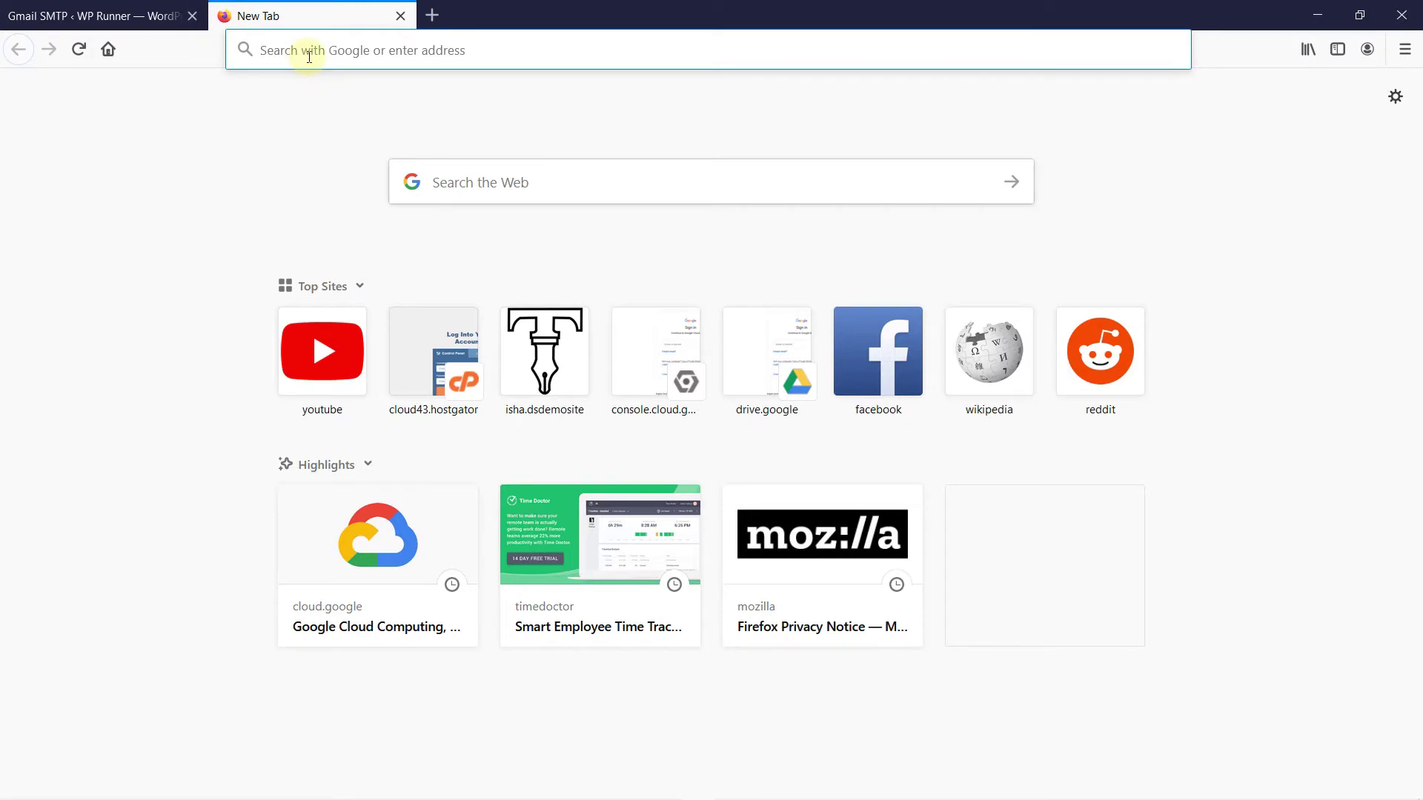
pyautogui.write('google a')
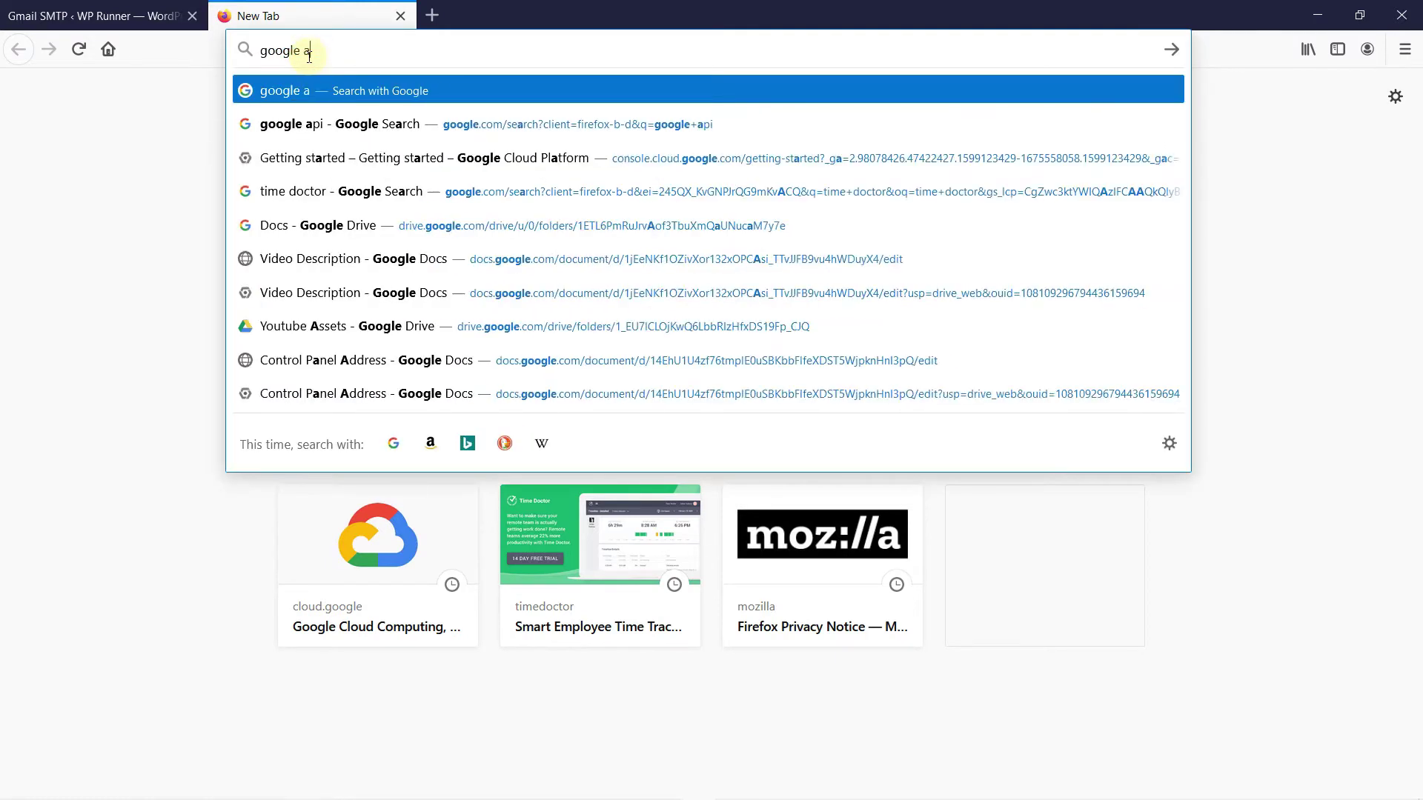
pyautogui.write('pi')
pyautogui.press('Return')
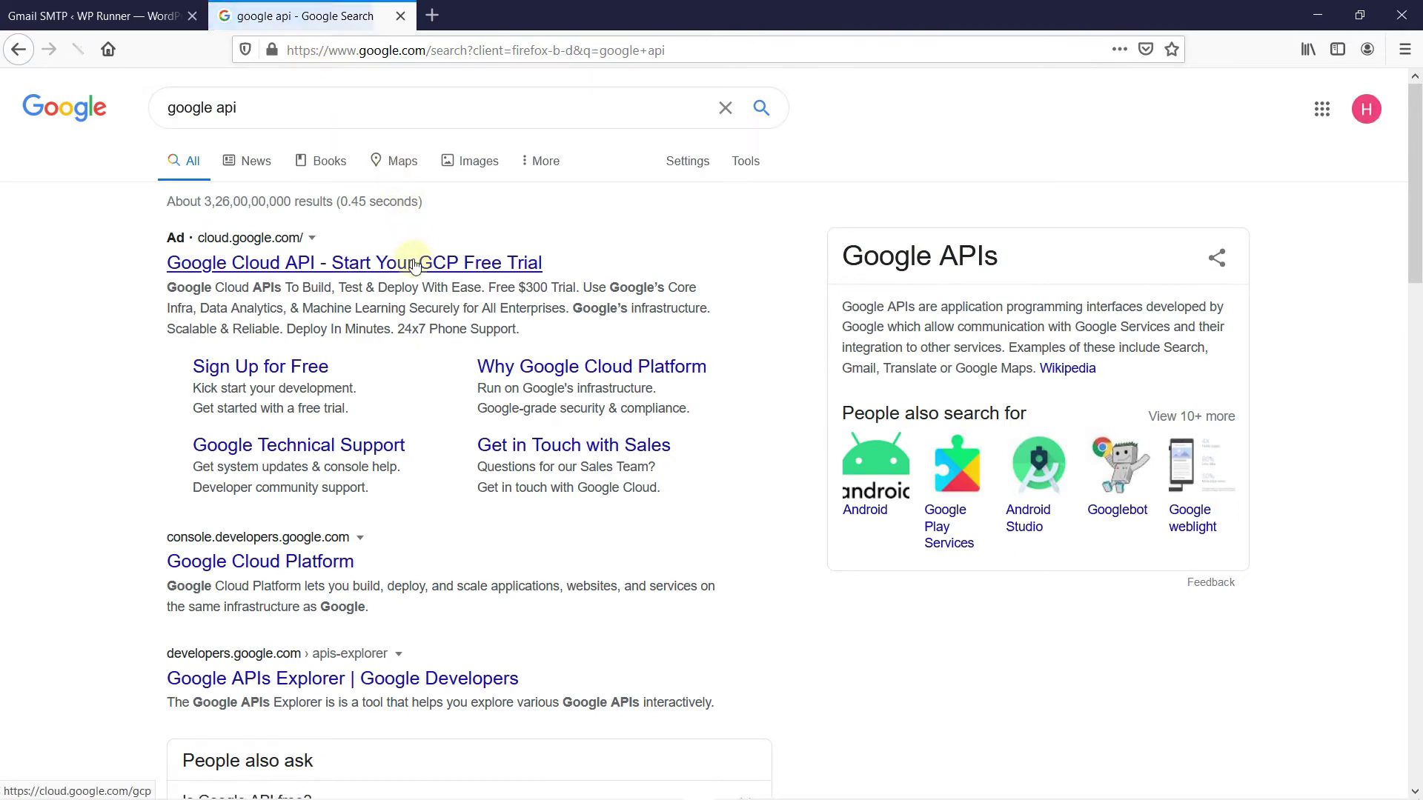
pyautogui.click(415, 266)
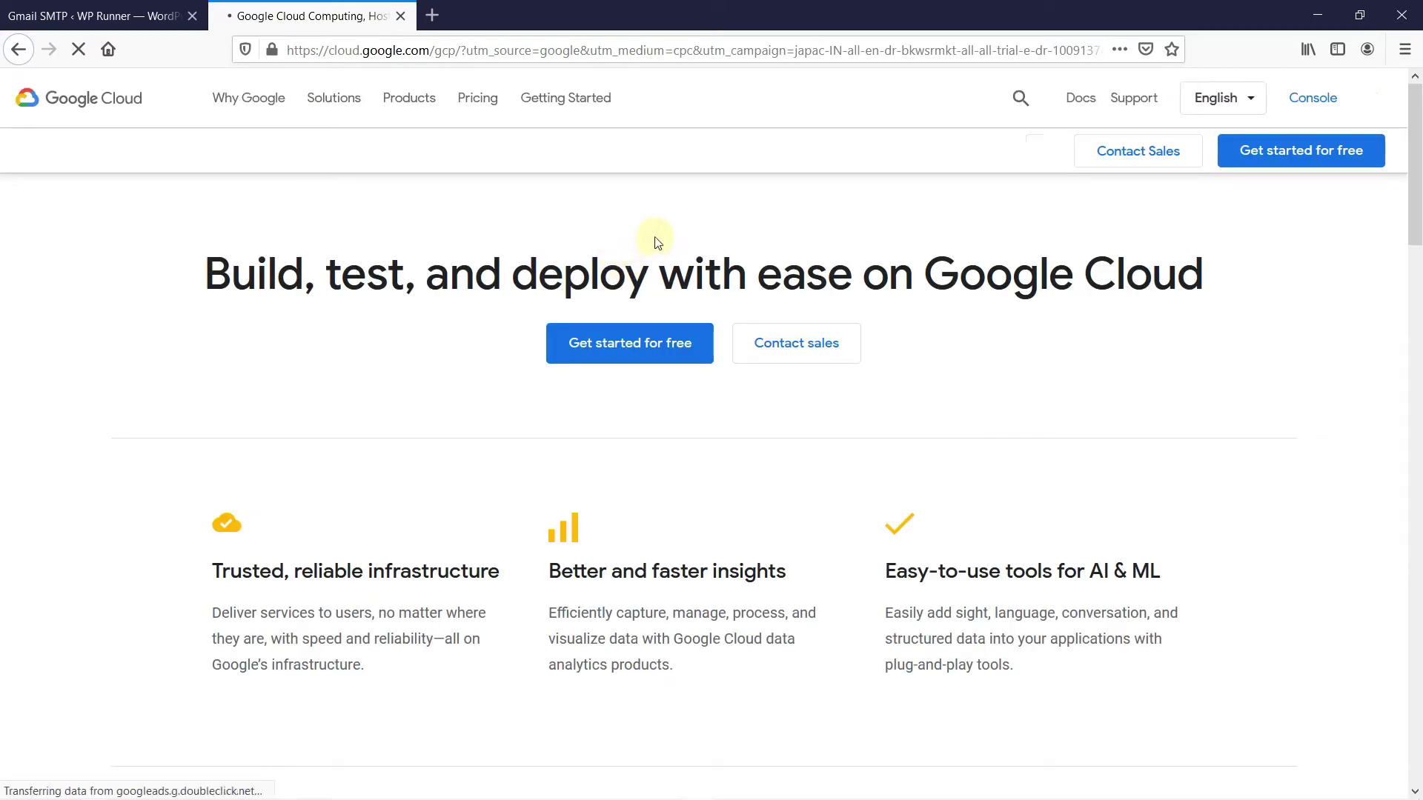
# Create a Google Cloud project named 'Gmail SMTP' from the console home dashboard
pyautogui.click(1329, 102)
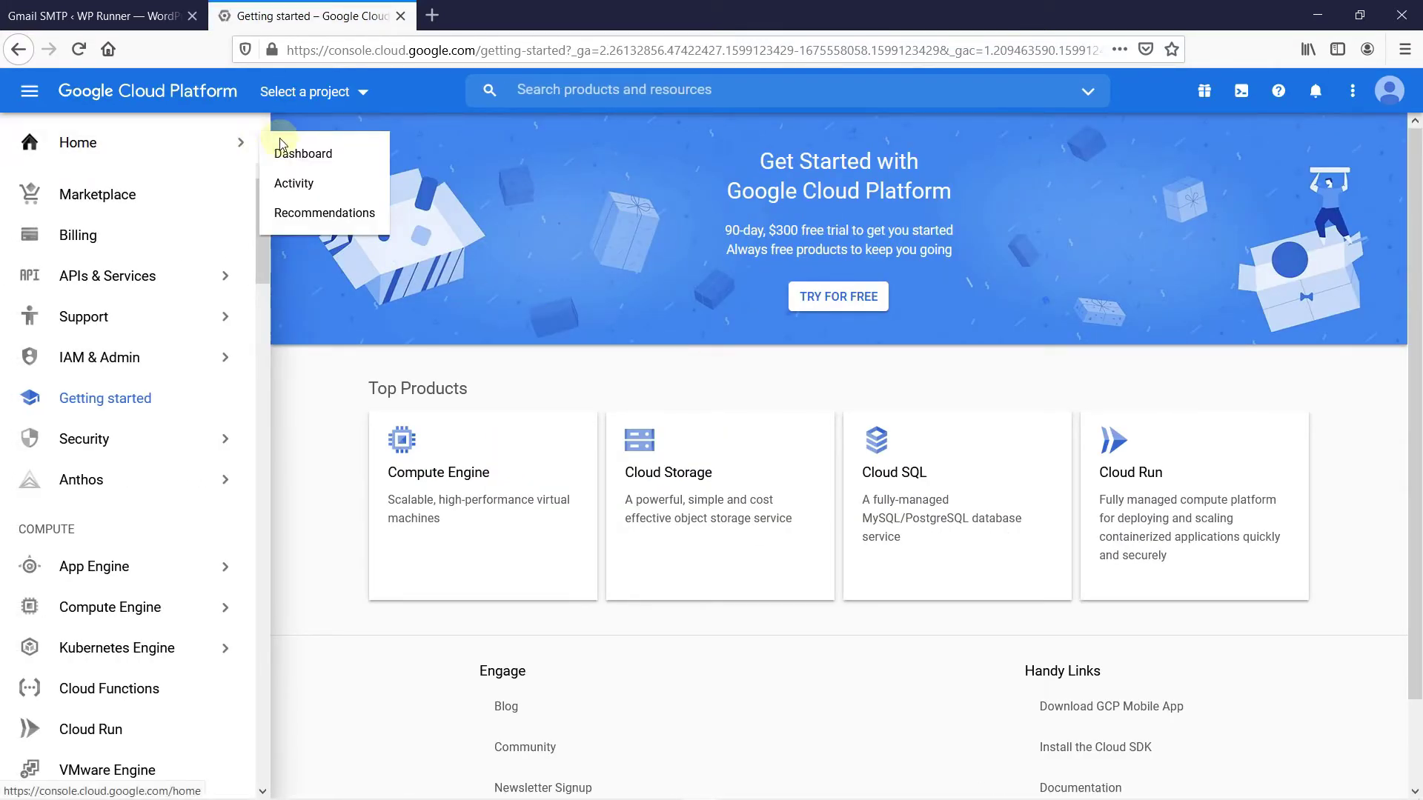
pyautogui.click(296, 152)
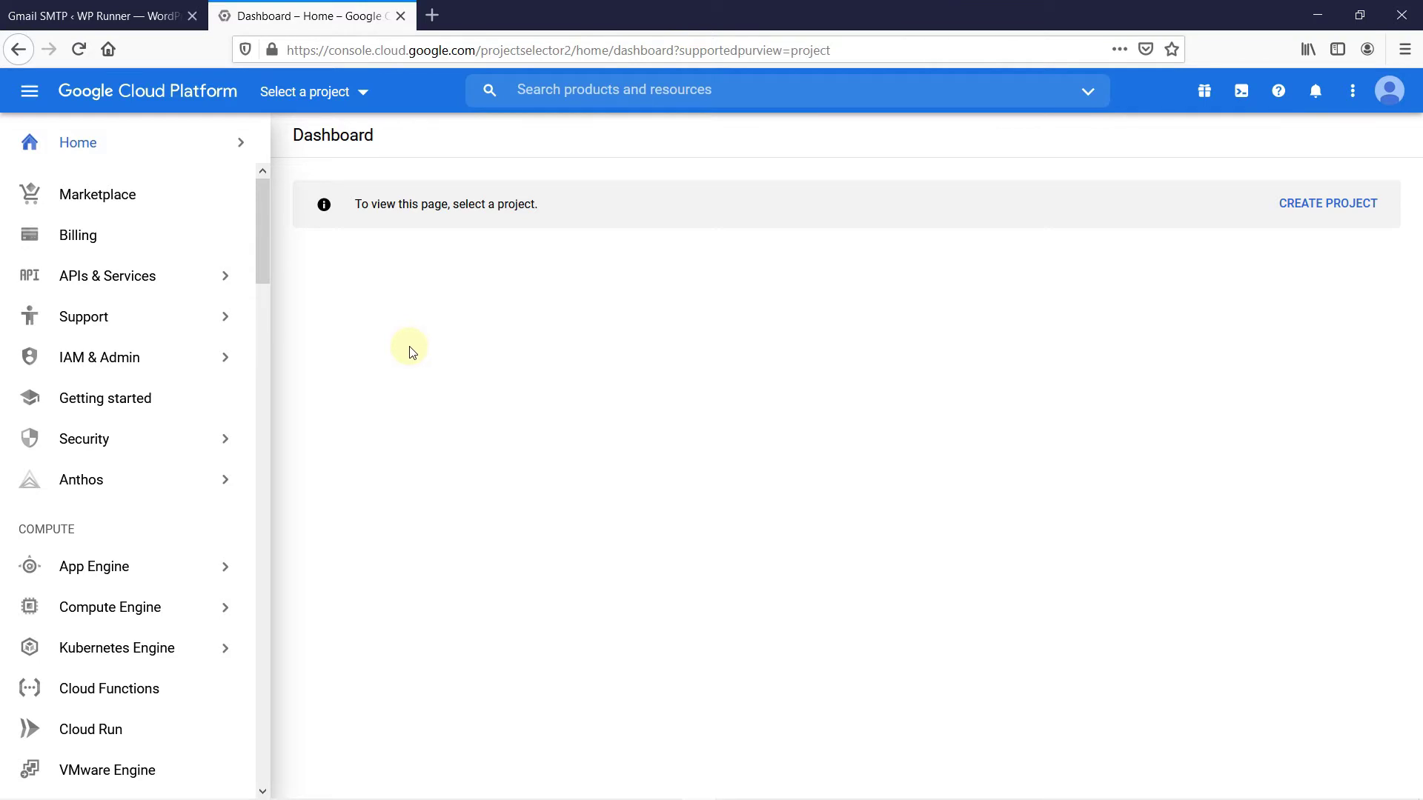
pyautogui.click(1291, 208)
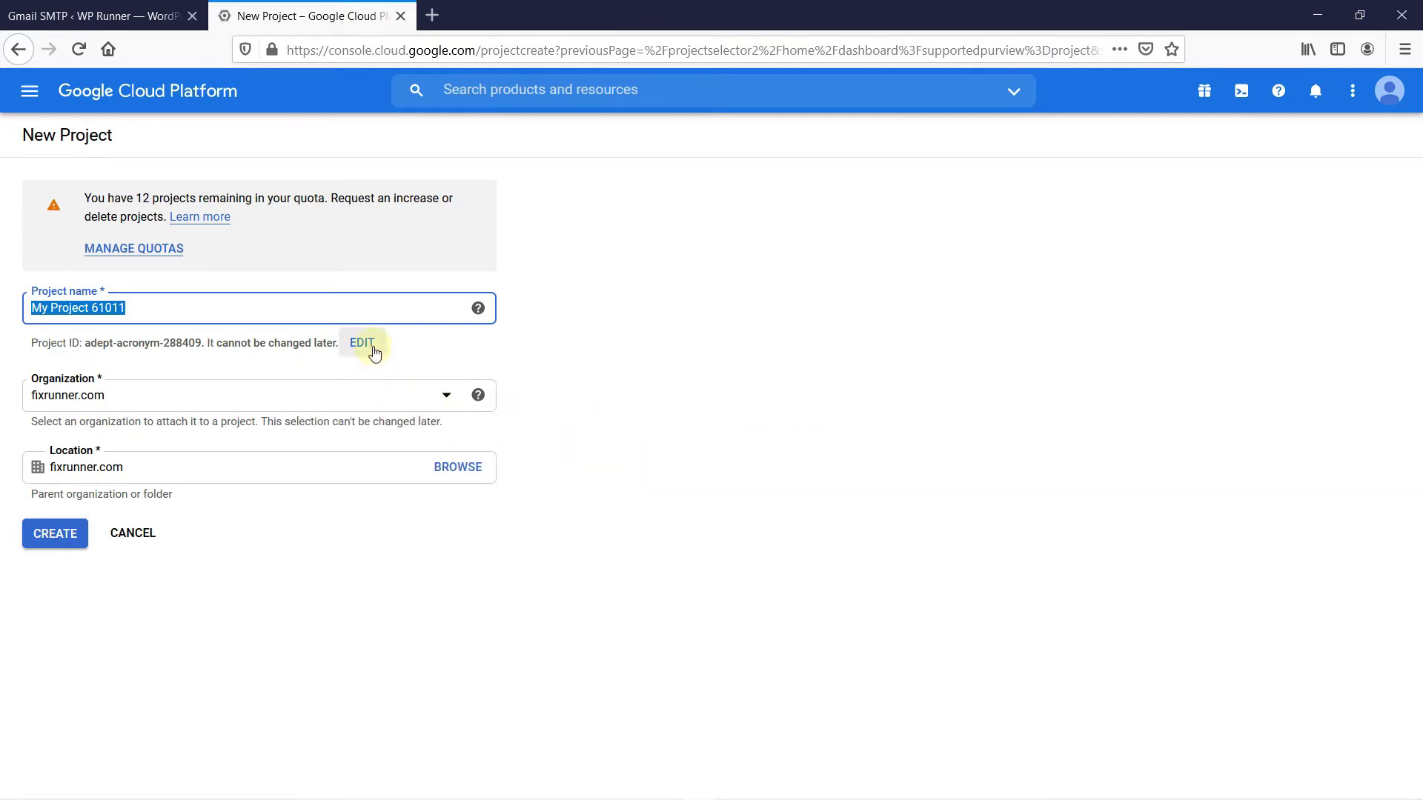
pyautogui.write('G')
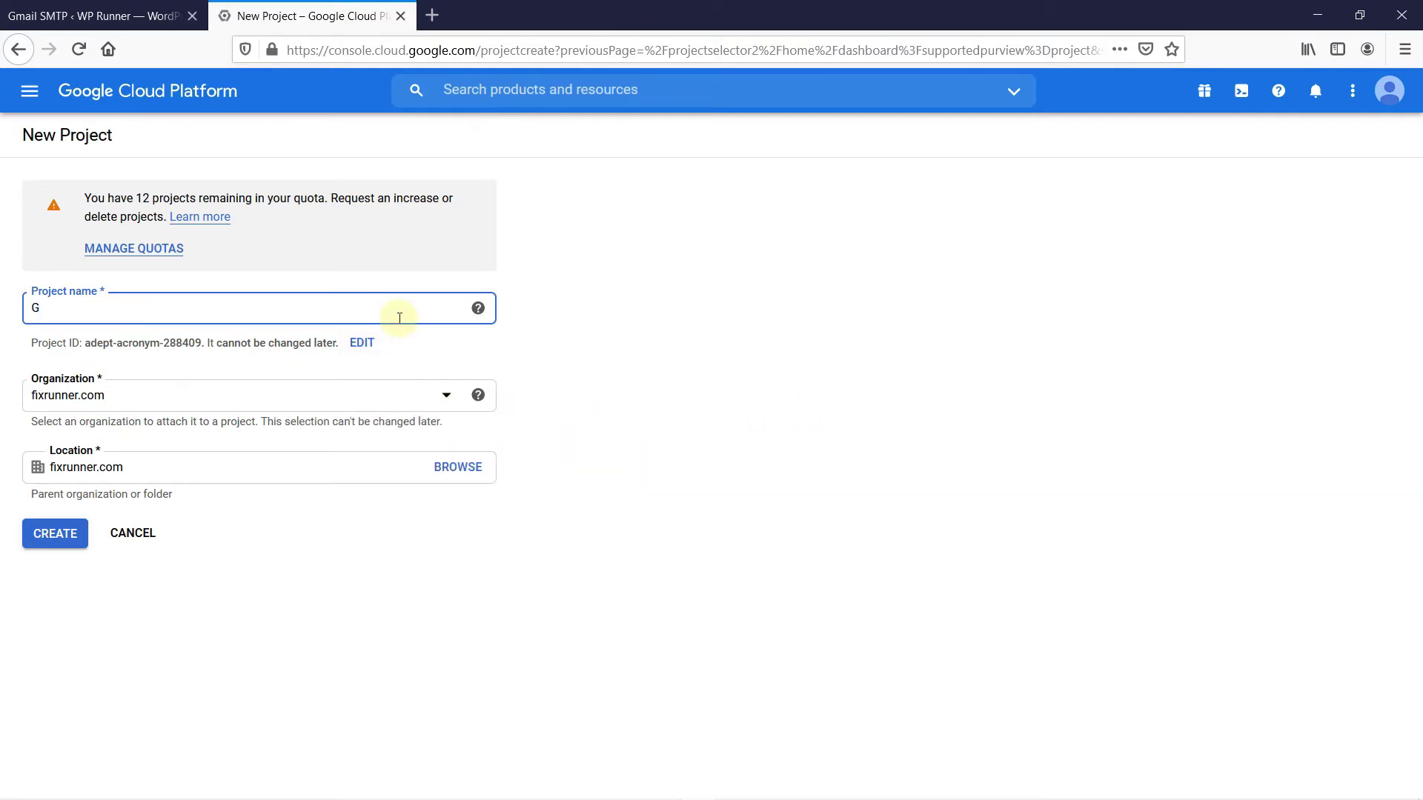
pyautogui.write('mail SMTP')
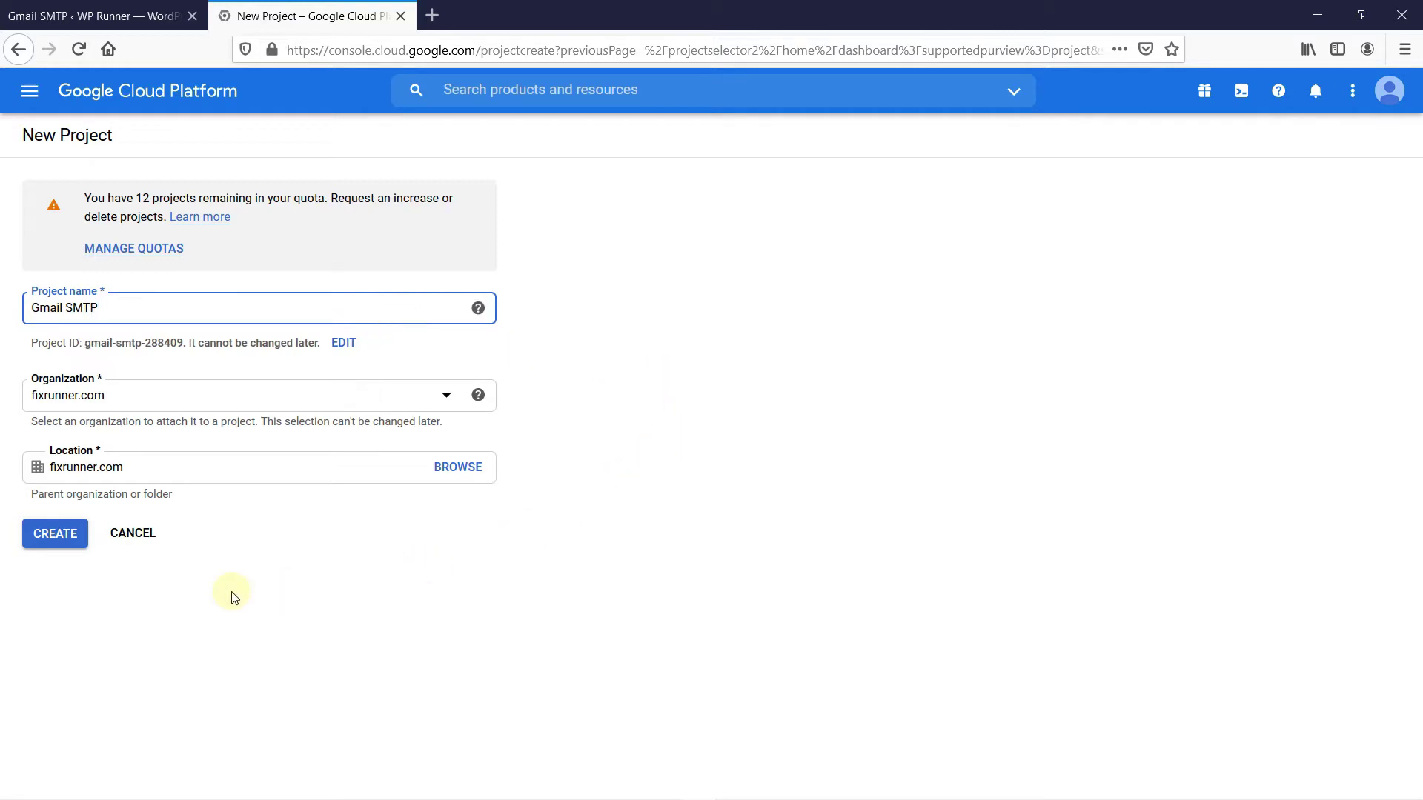
pyautogui.click(52, 541)
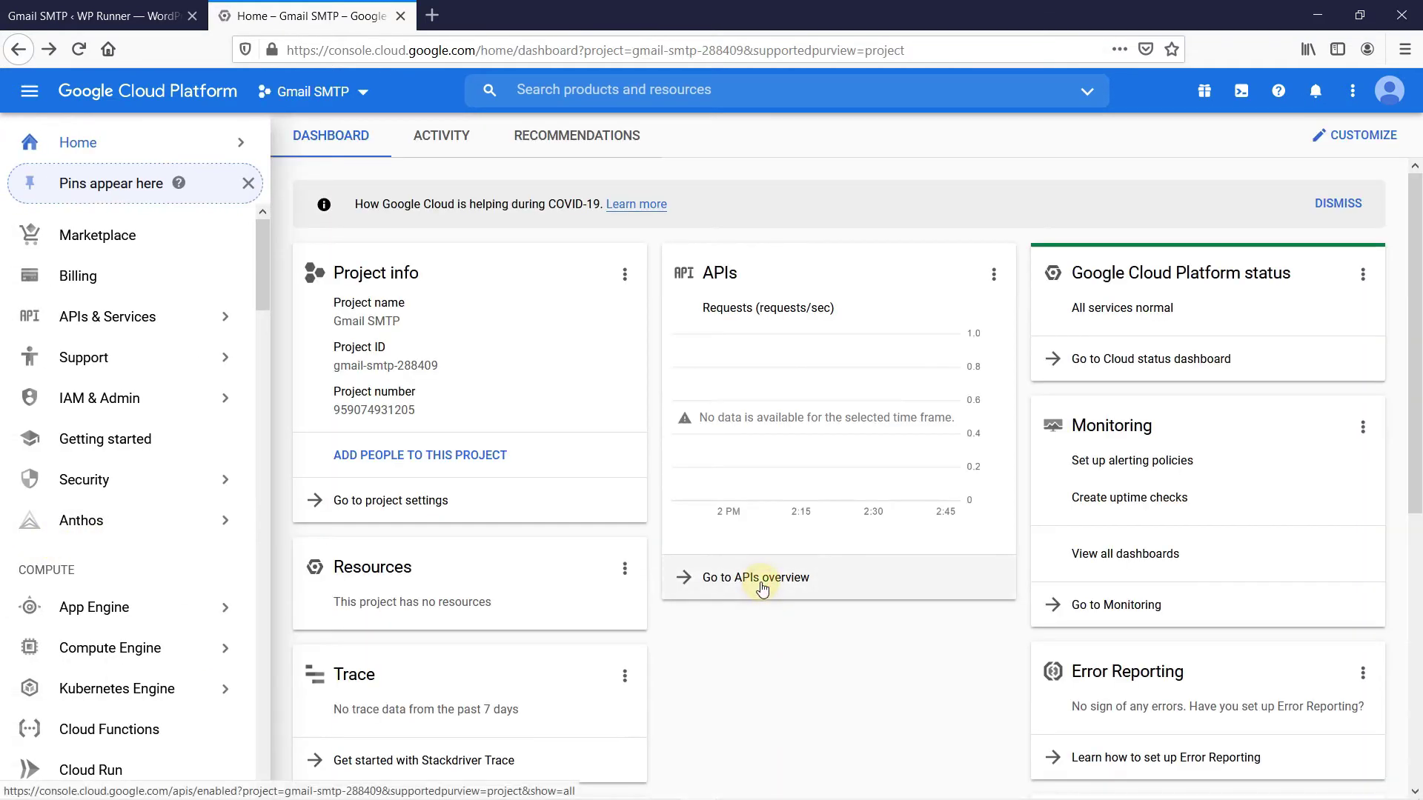
# Find the Gmail API under the API Library's G Suite category and enable it
pyautogui.click(763, 587)
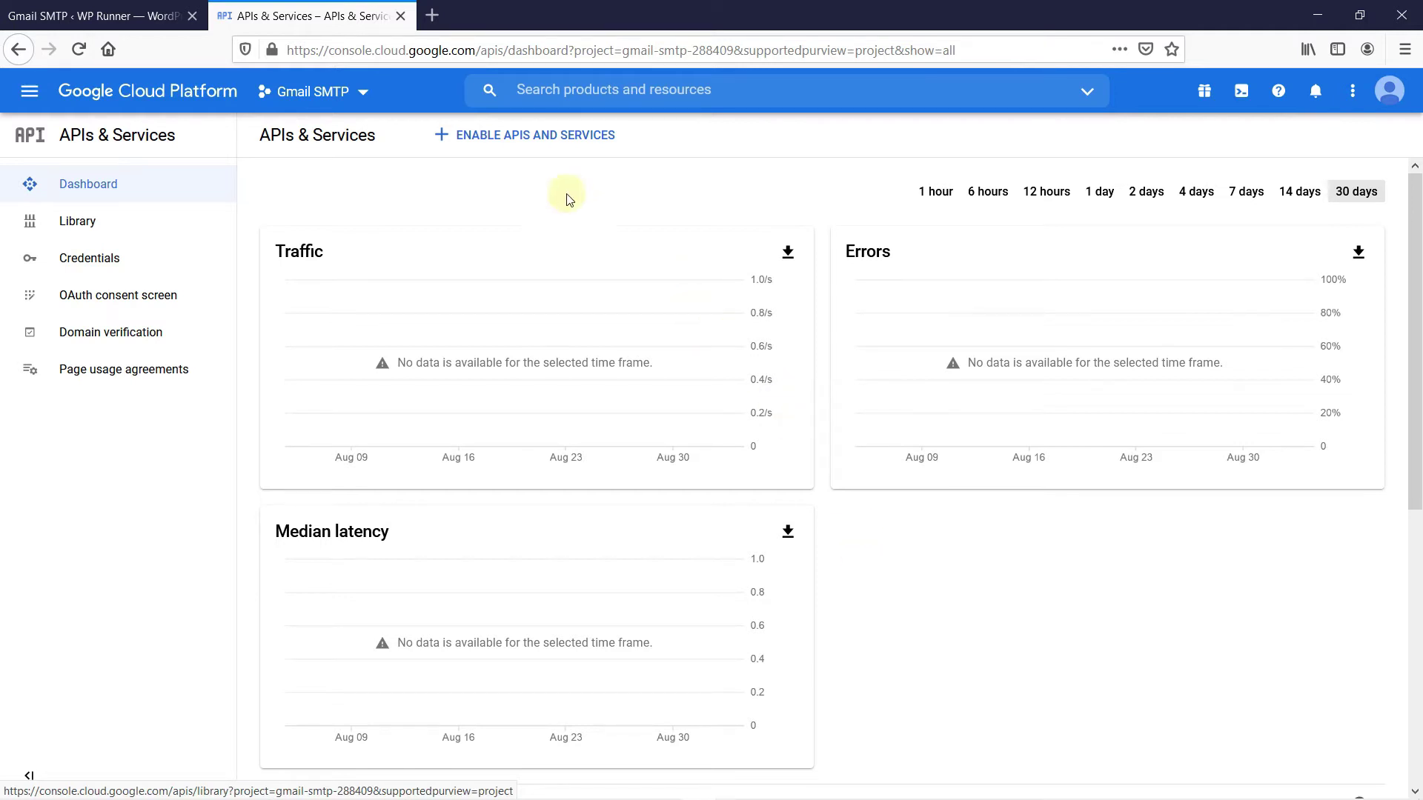
pyautogui.click(533, 136)
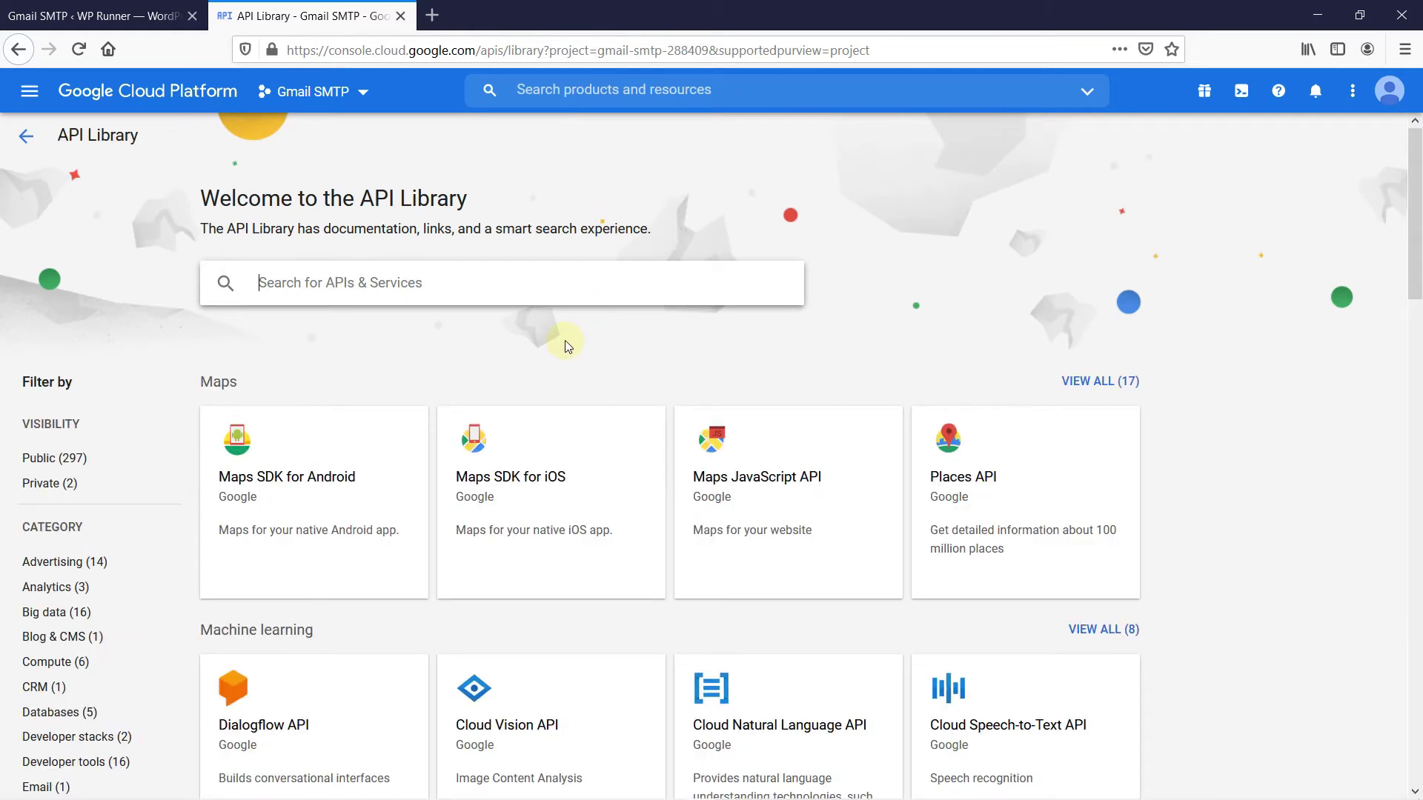
pyautogui.scroll(-5, 175, 366)
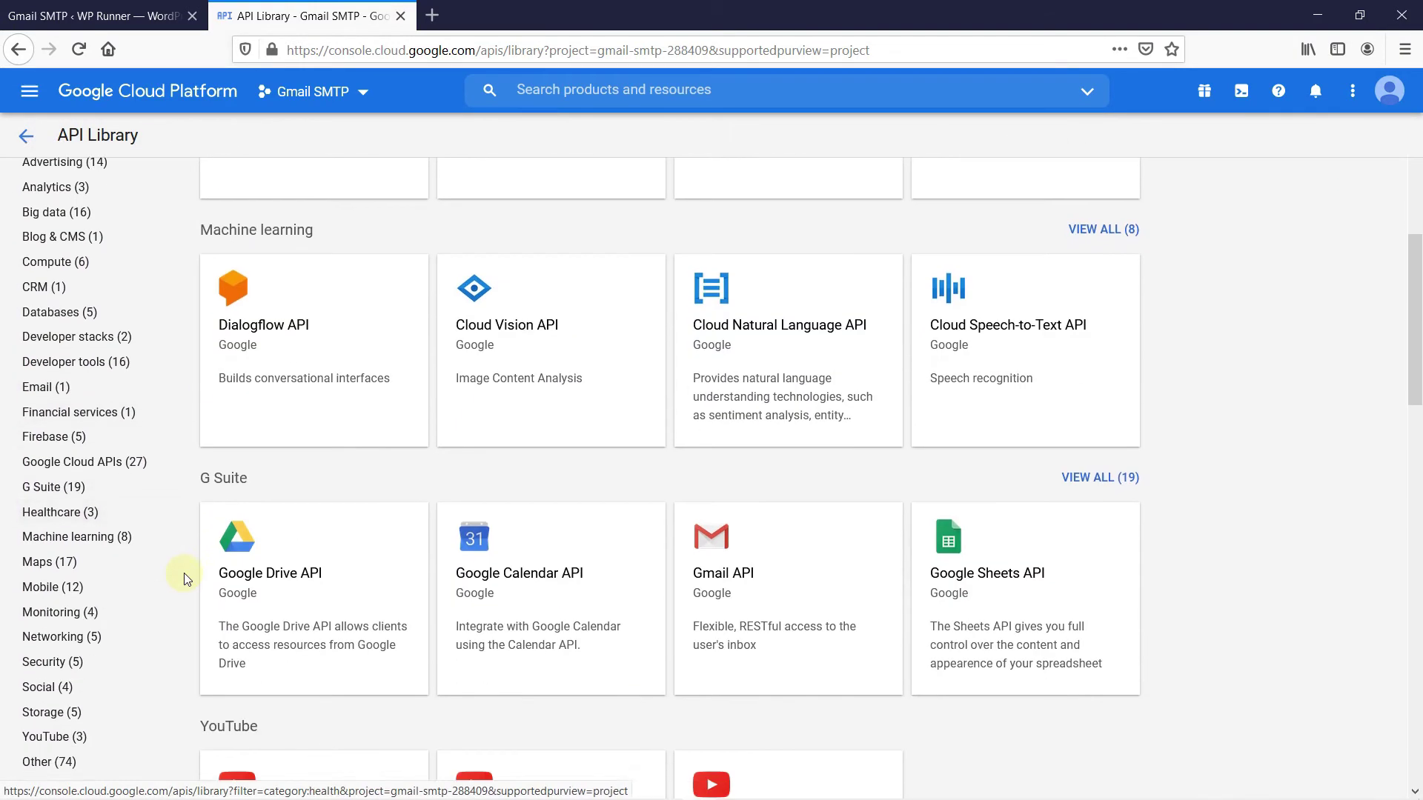
pyautogui.scroll(-1, 134, 619)
pyautogui.click(65, 406)
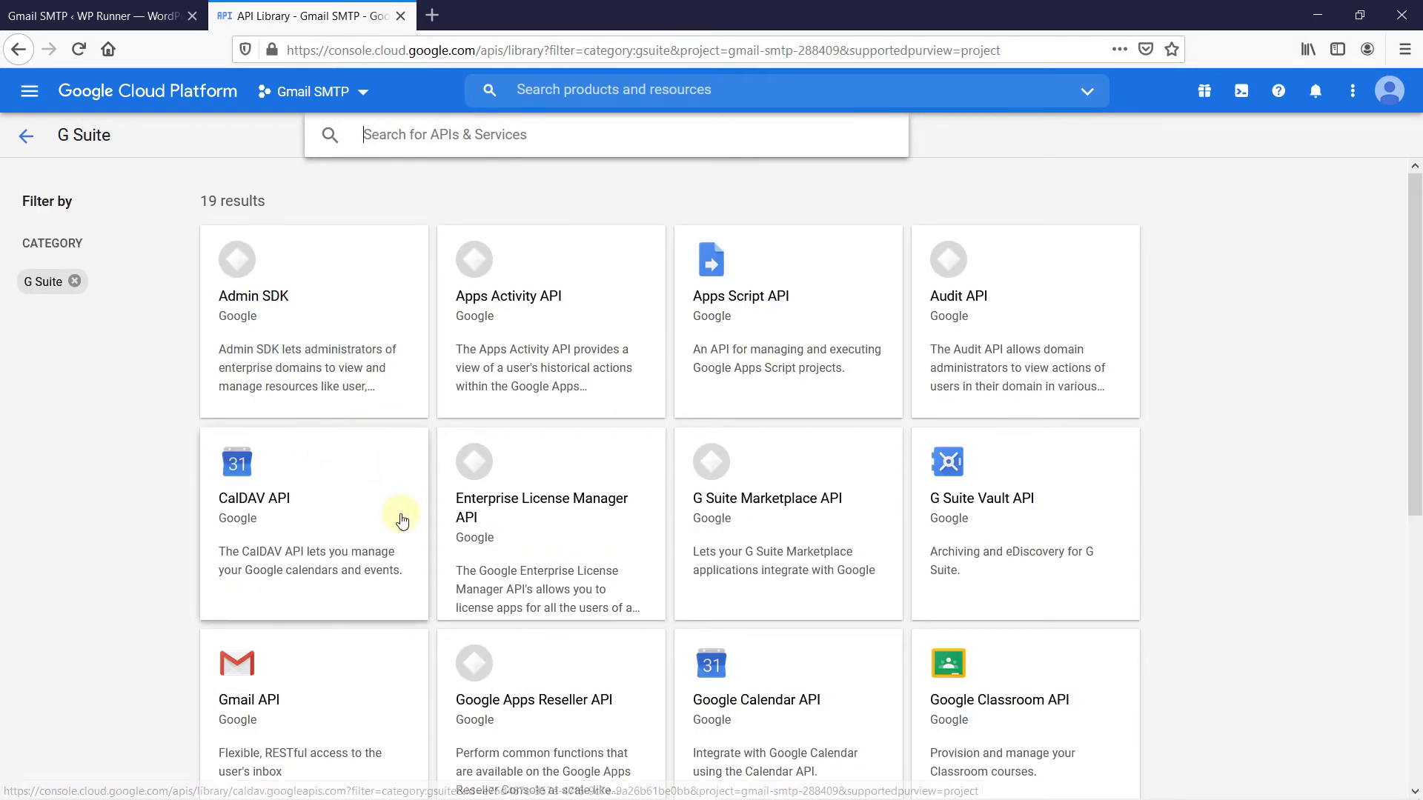
pyautogui.scroll(-1, 398, 518)
pyautogui.scroll(-1, 400, 524)
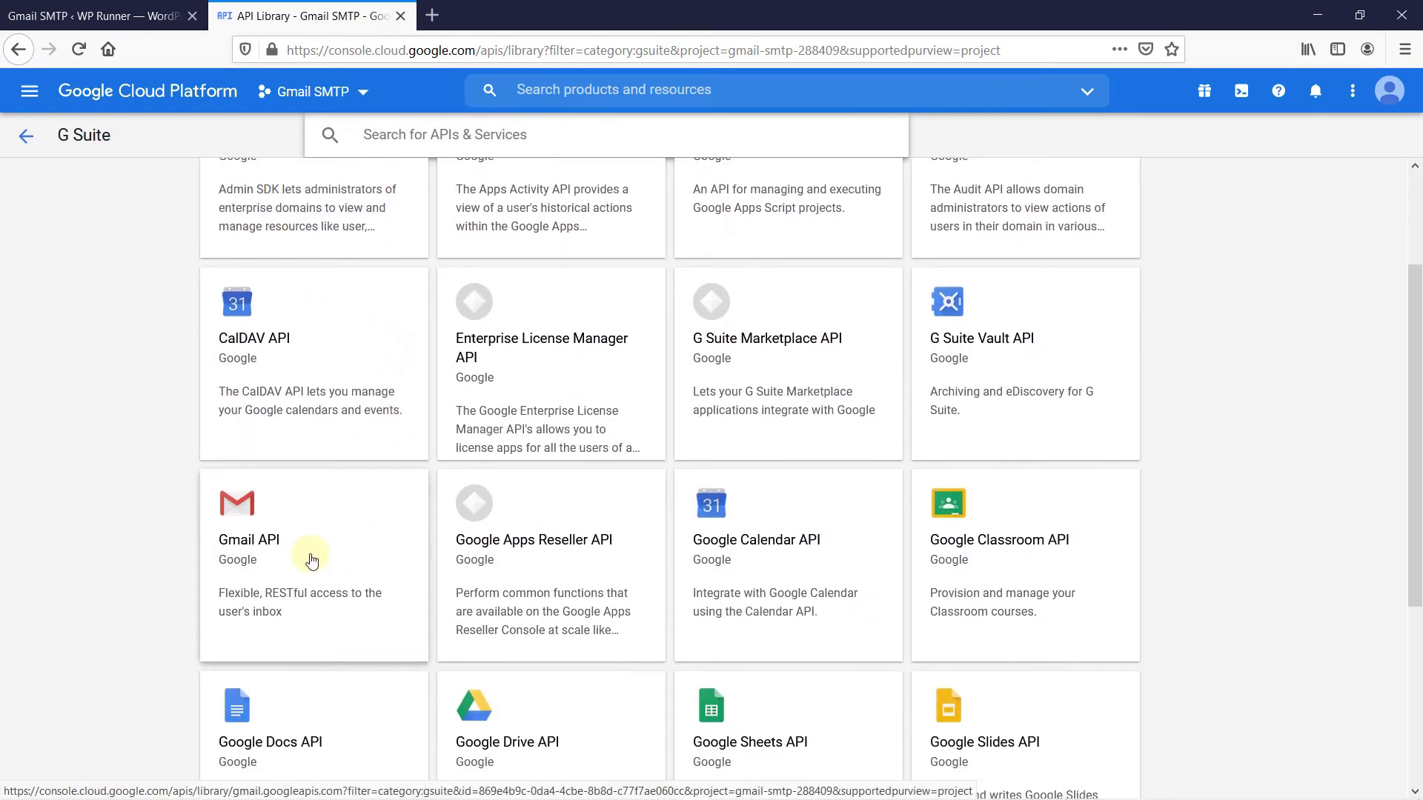
pyautogui.click(311, 561)
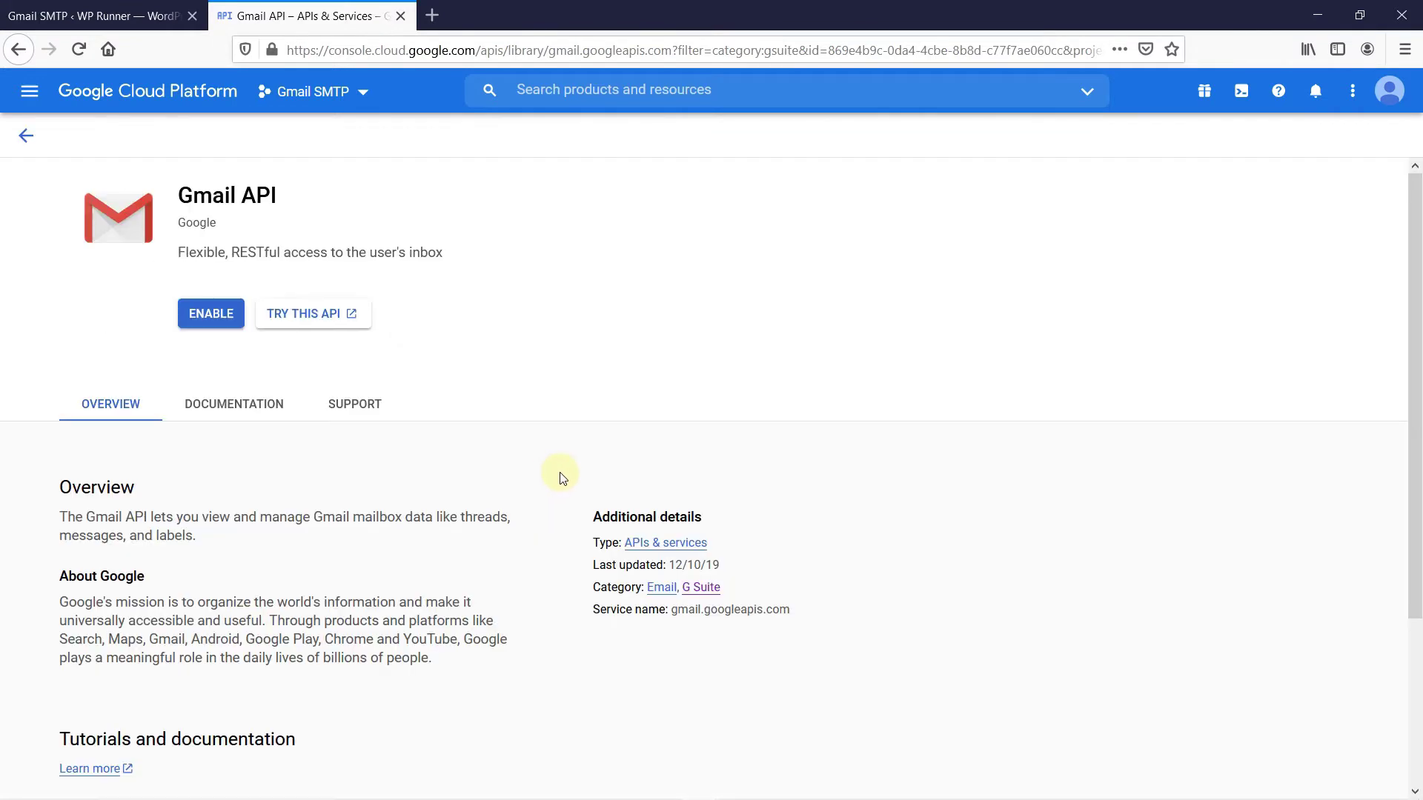
pyautogui.click(210, 323)
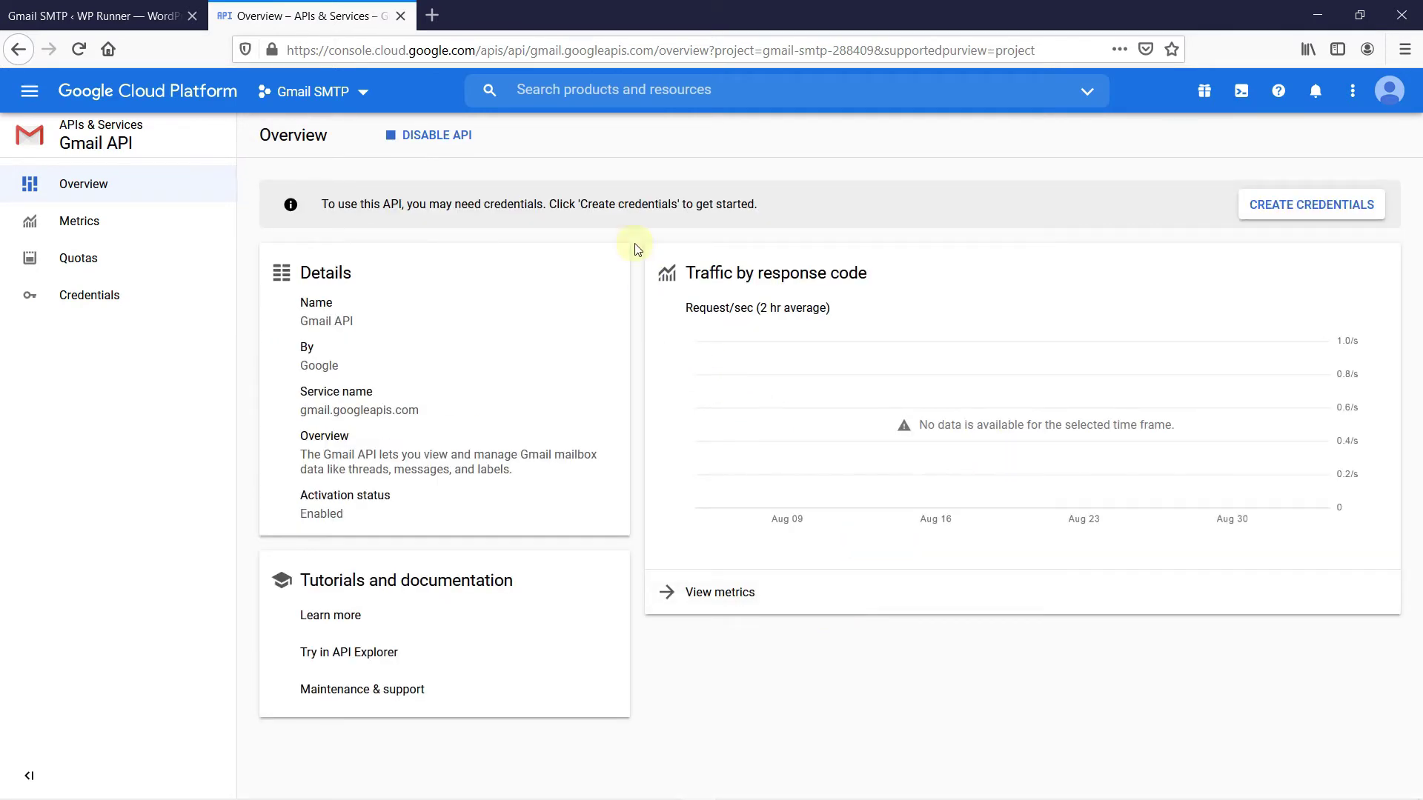
# From Create Credentials, start an OAuth client ID and open the consent screen configuration
pyautogui.click(1308, 215)
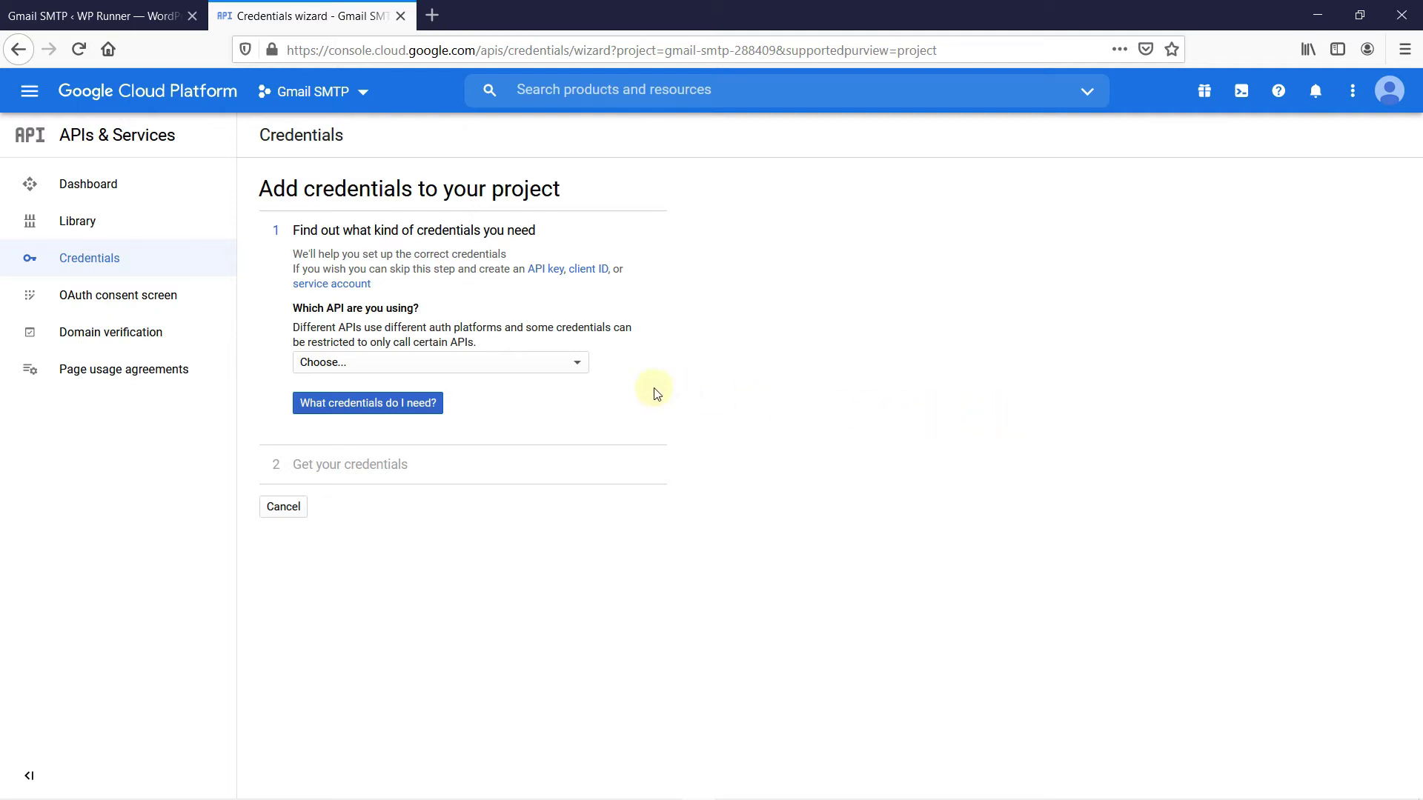
pyautogui.click(576, 362)
pyautogui.click(704, 362)
pyautogui.click(591, 272)
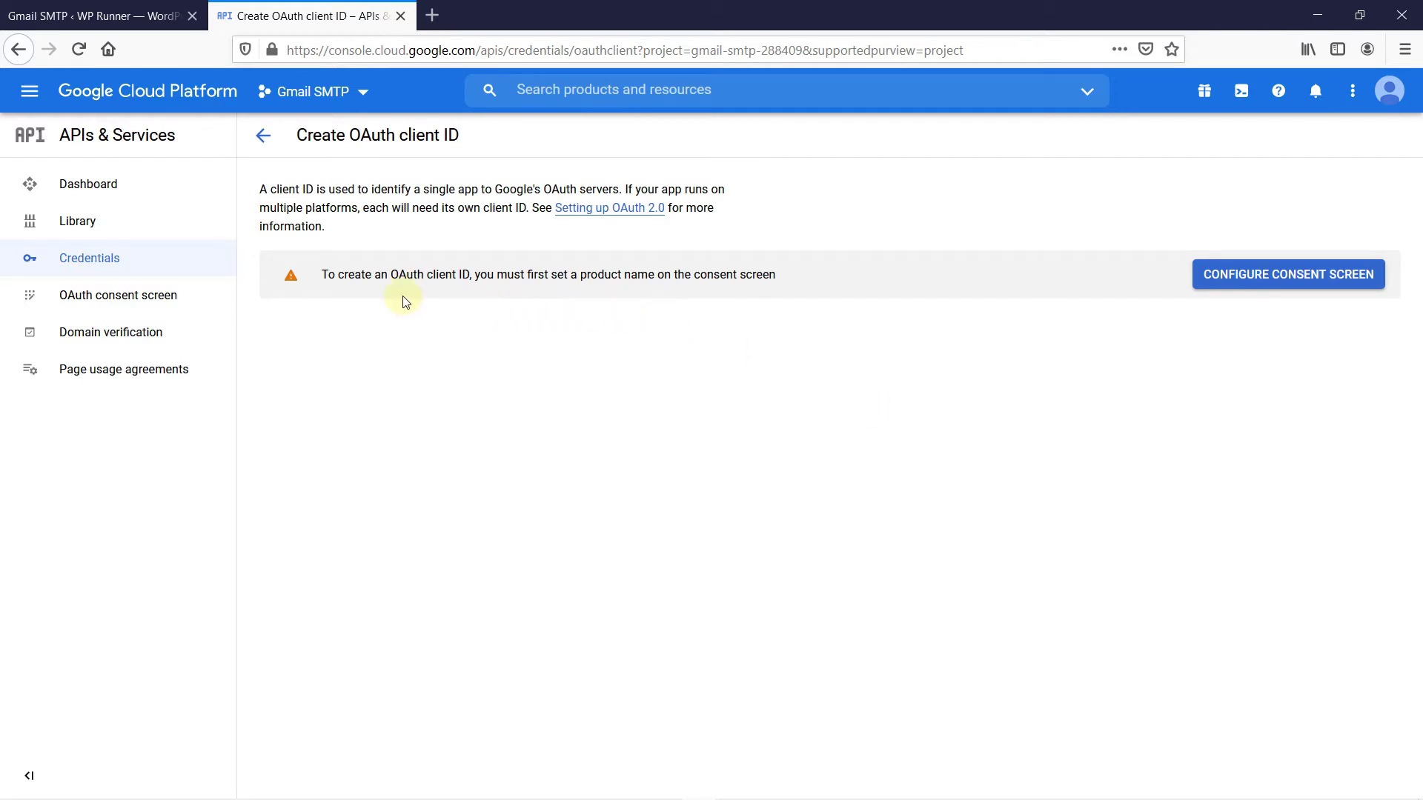
pyautogui.click(1216, 280)
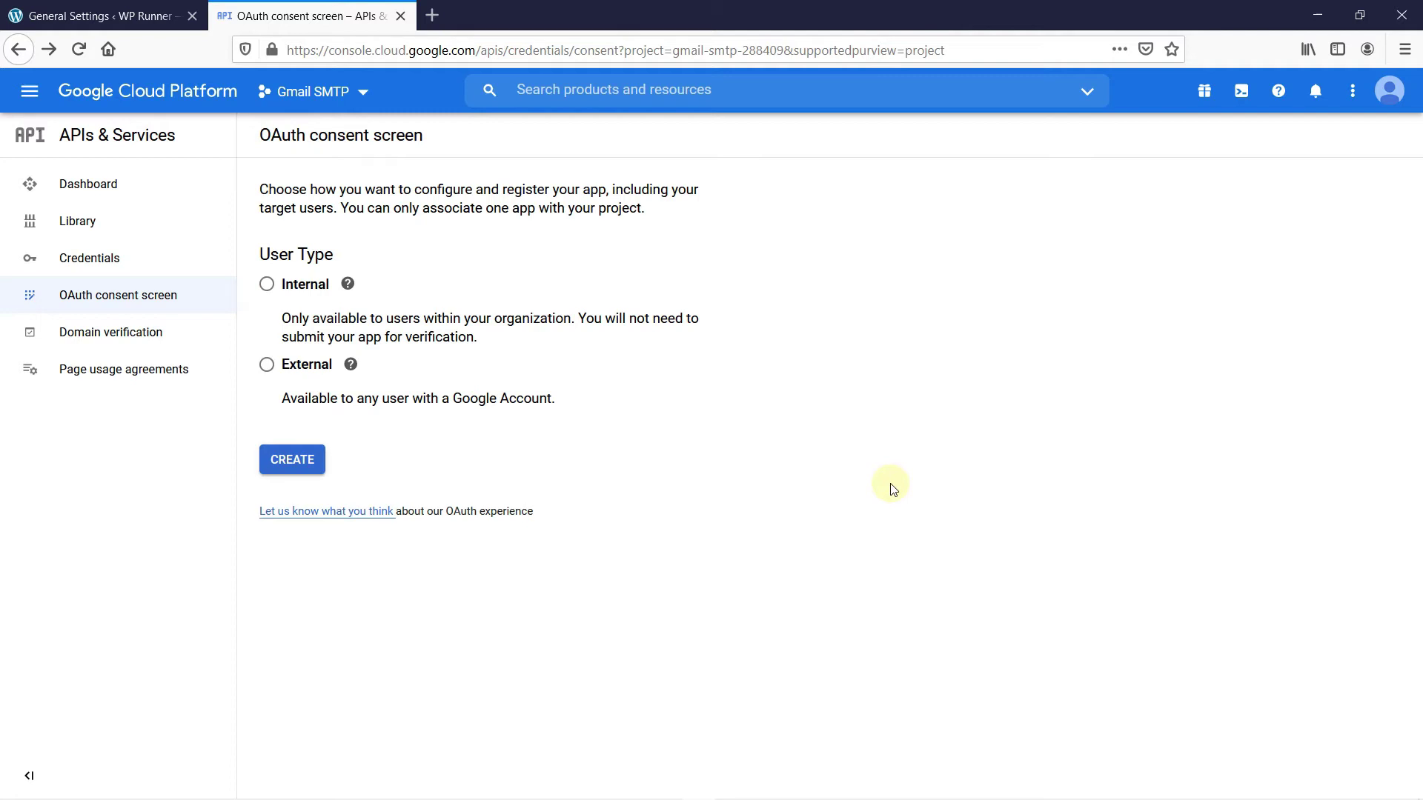
# Choose the External user type and enter application name 'SMTP for WP'
pyautogui.click(304, 461)
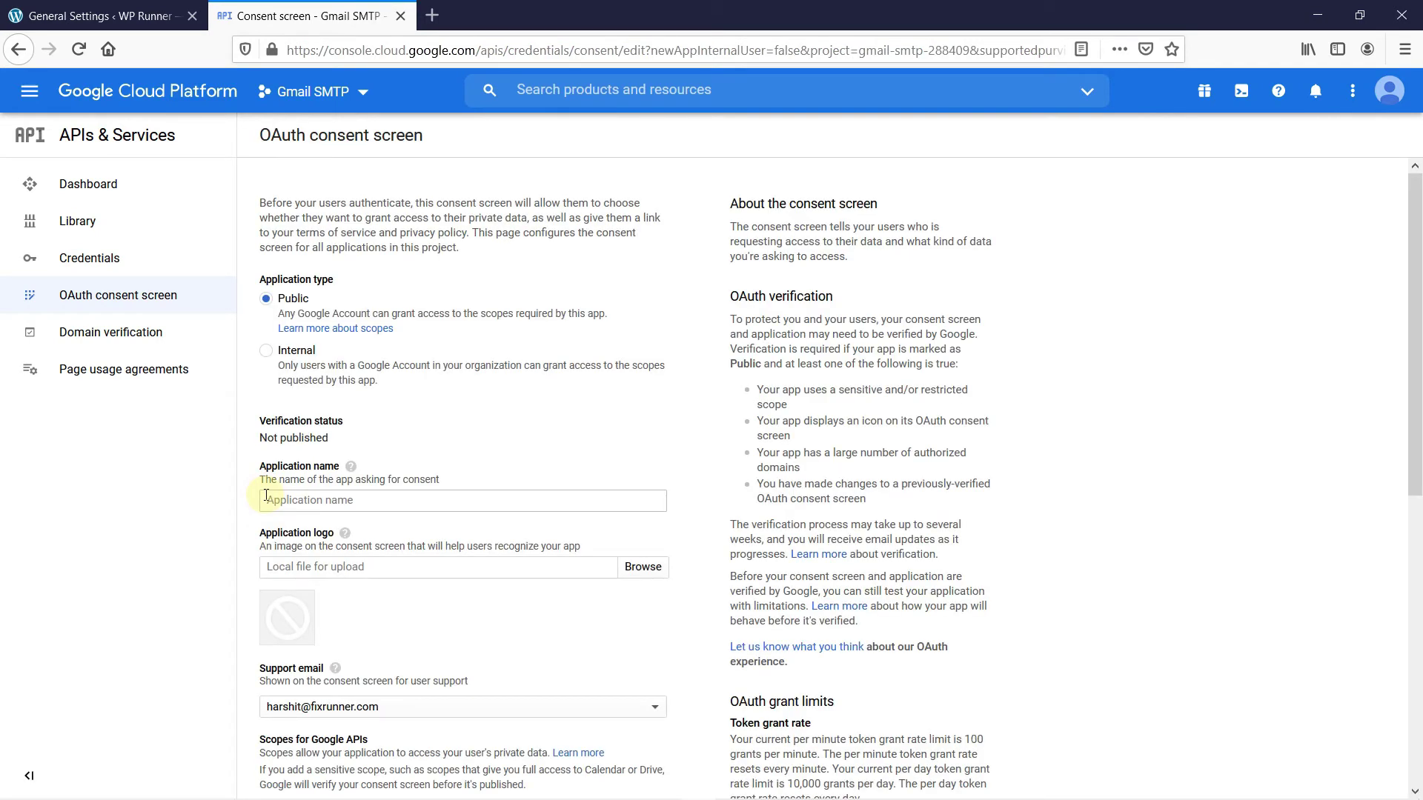
pyautogui.click(295, 493)
pyautogui.write('SMTP for WP')
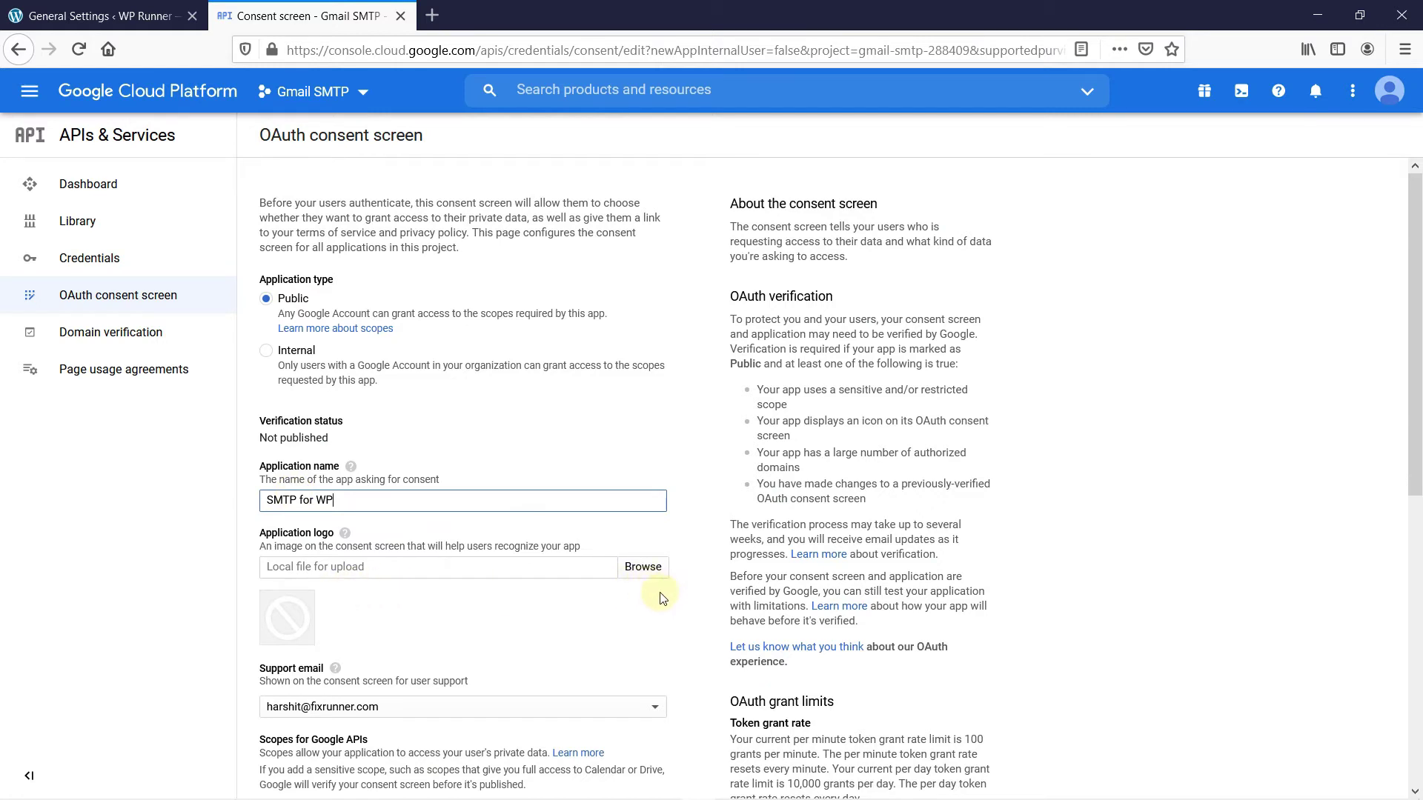
pyautogui.scroll(-3, 667, 629)
pyautogui.scroll(-3, 716, 621)
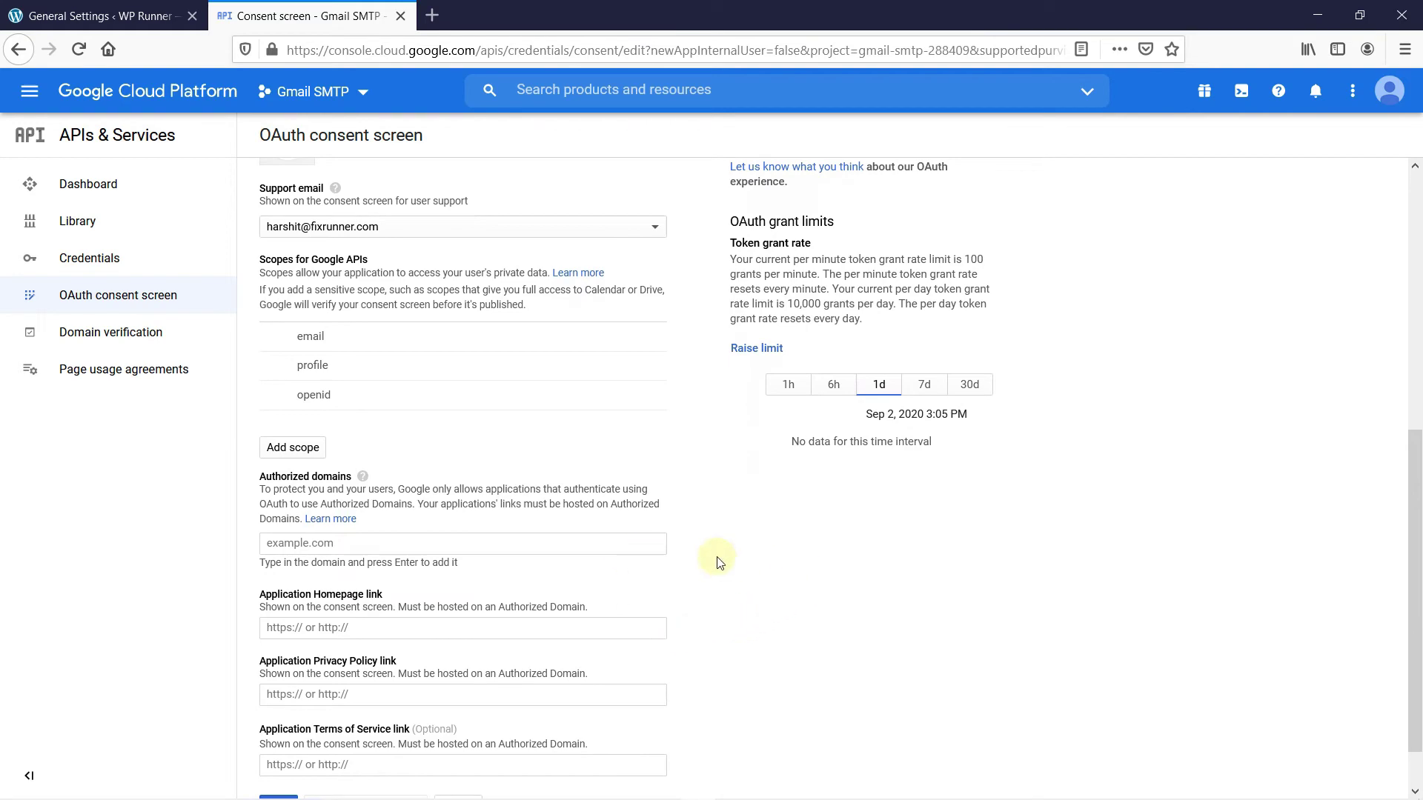
# Add fixrunnertest.com as an authorized domain, using the address copied from WordPress General Settings
pyautogui.click(63, 6)
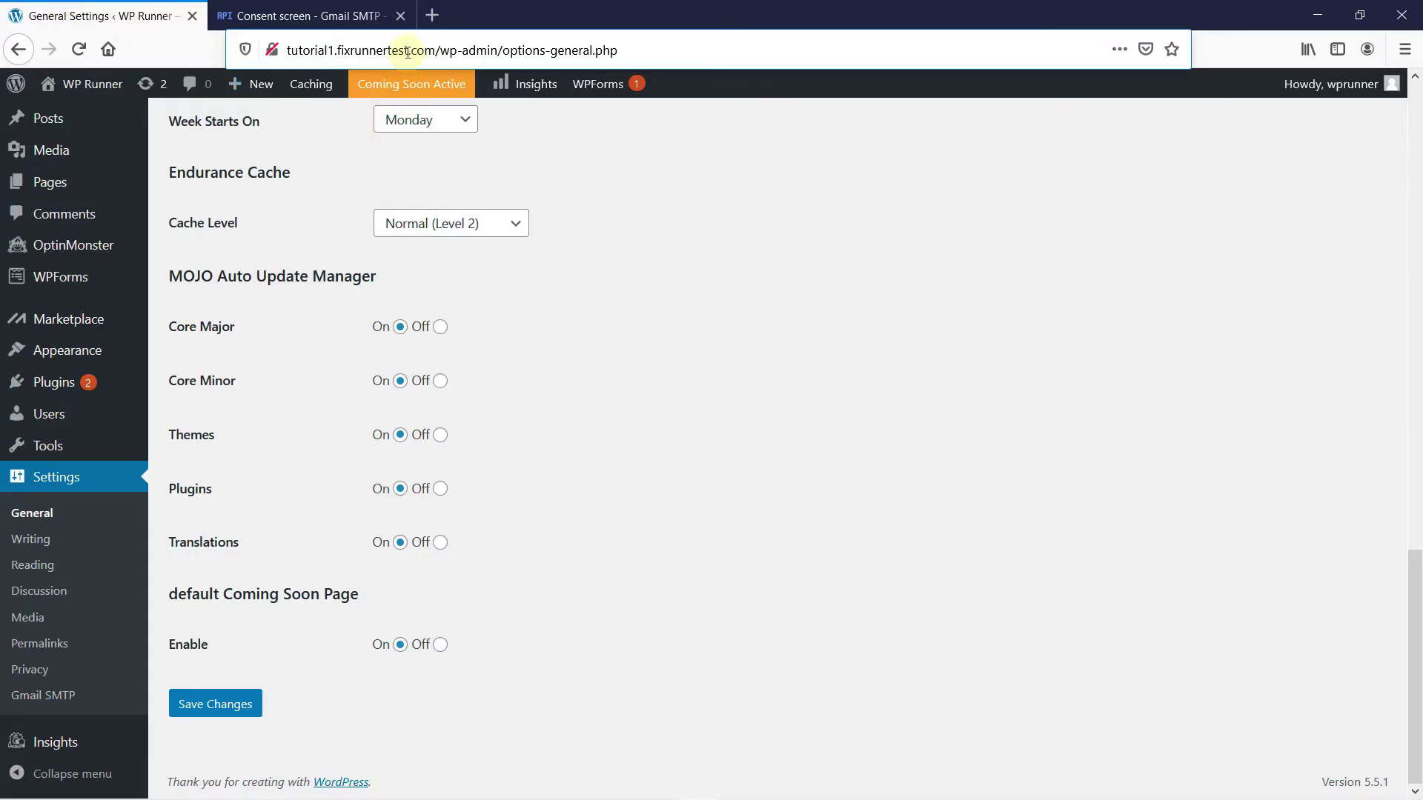
pyautogui.moveTo(434, 52); pyautogui.dragTo(289, 44)
pyautogui.hotkey('ctrl', 'c')
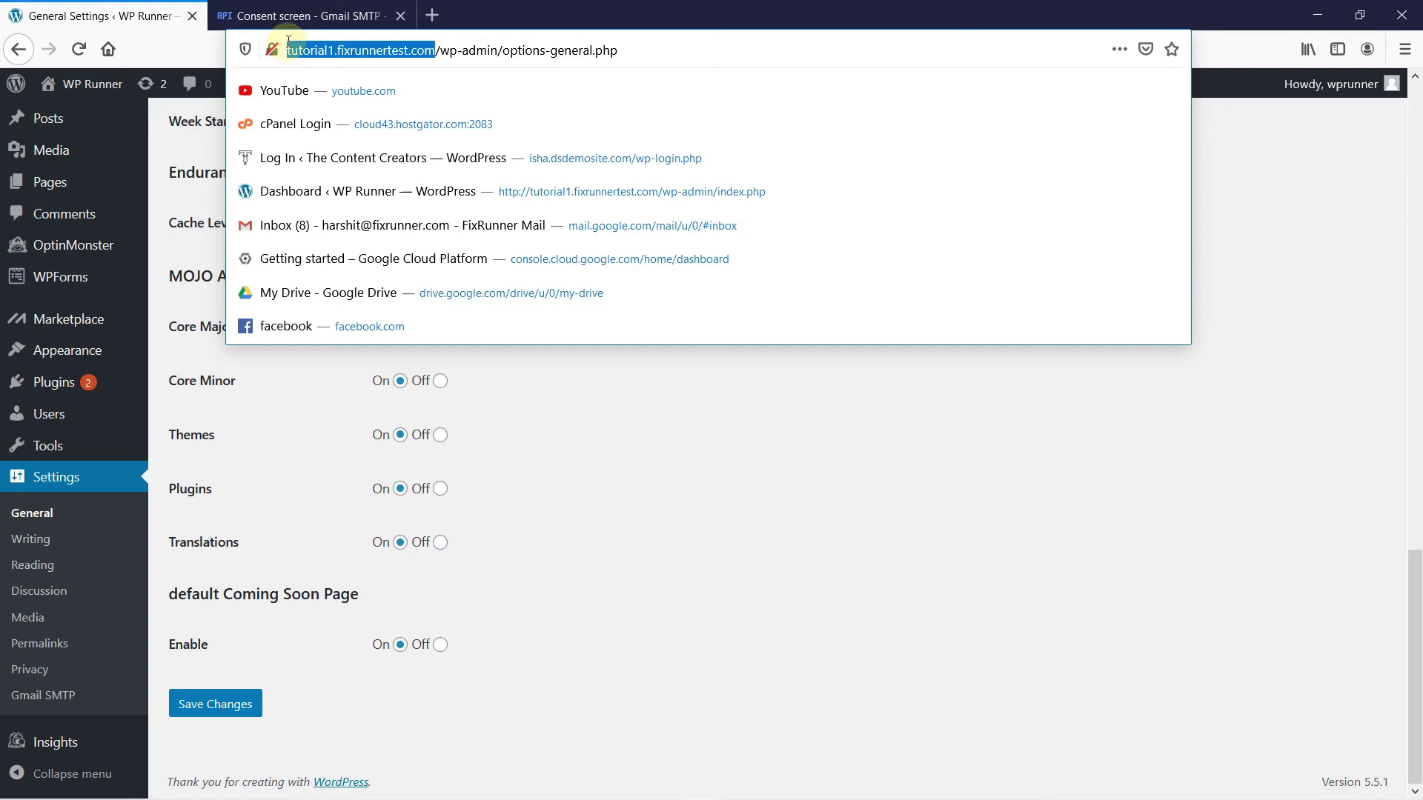
pyautogui.click(304, 16)
pyautogui.click(353, 545)
pyautogui.hotkey('ctrl', 'v')
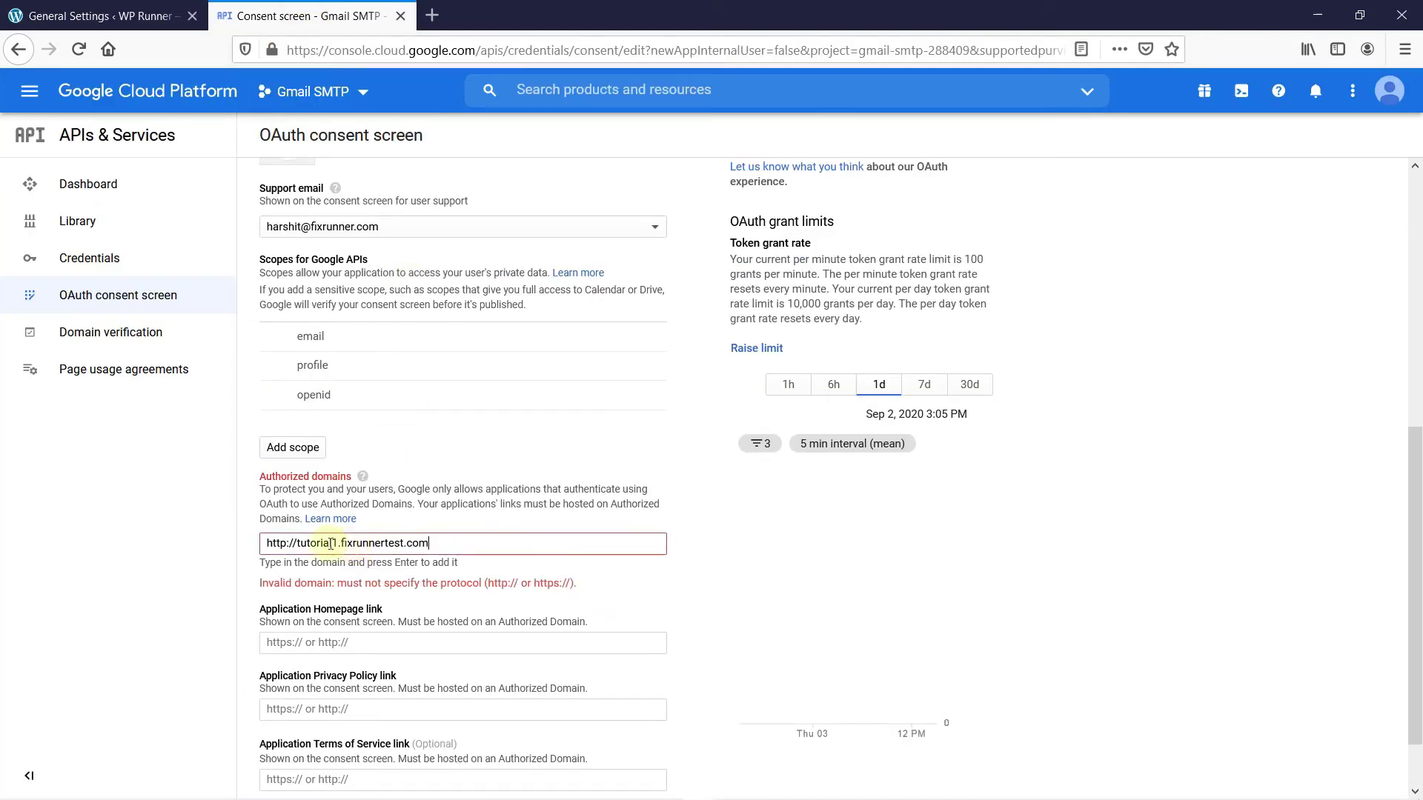
pyautogui.click(296, 544)
pyautogui.press('BackSpace')
pyautogui.press('BackSpace')
pyautogui.press('BackSpace')
pyautogui.press('BackSpace')
pyautogui.press('BackSpace')
pyautogui.press('BackSpace')
pyautogui.press('BackSpace')
pyautogui.press('Return')
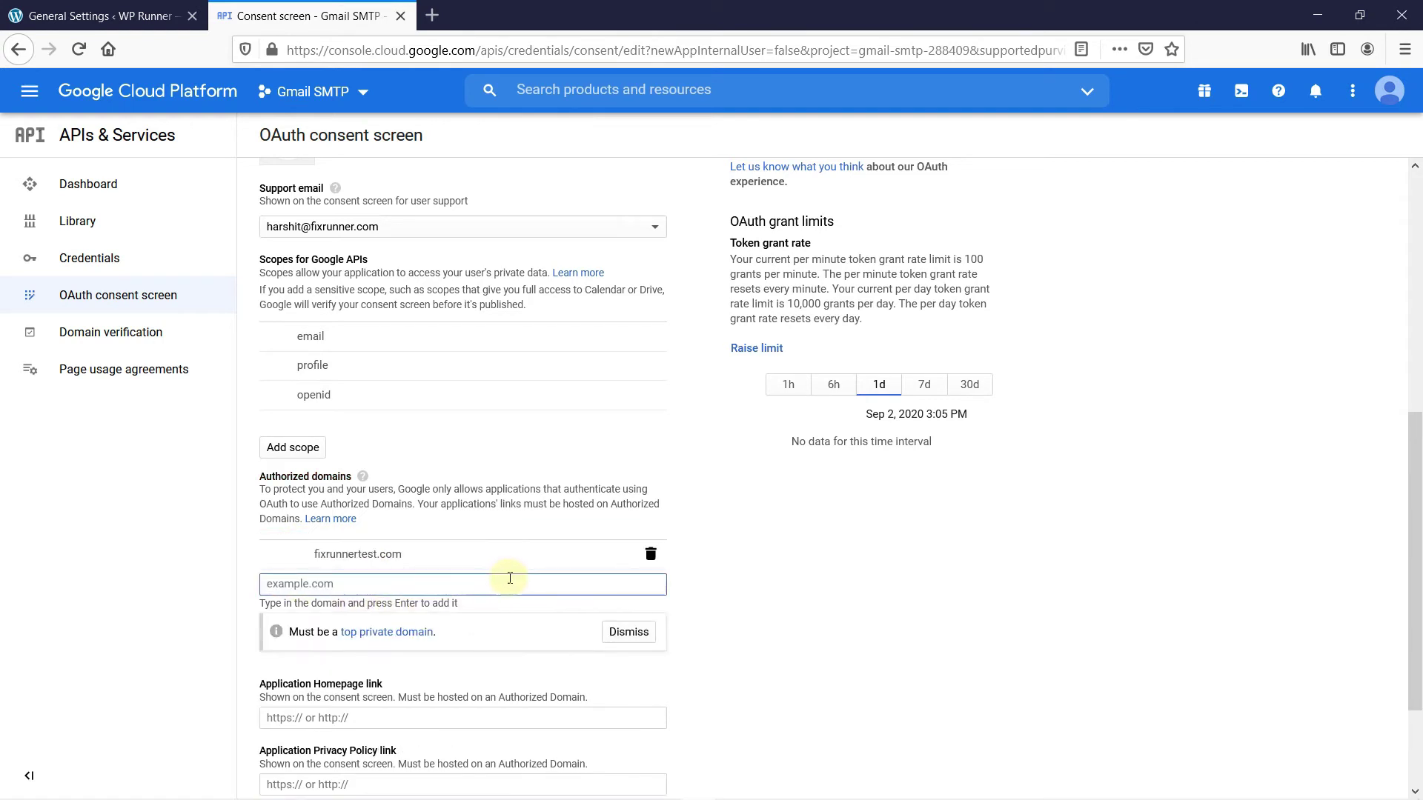
# Paste the site URL as the application homepage link and save the consent screen
pyautogui.scroll(-2, 698, 581)
pyautogui.press('Tab')
pyautogui.press('Tab')
pyautogui.press('Tab')
pyautogui.hotkey('ctrl', 'v')
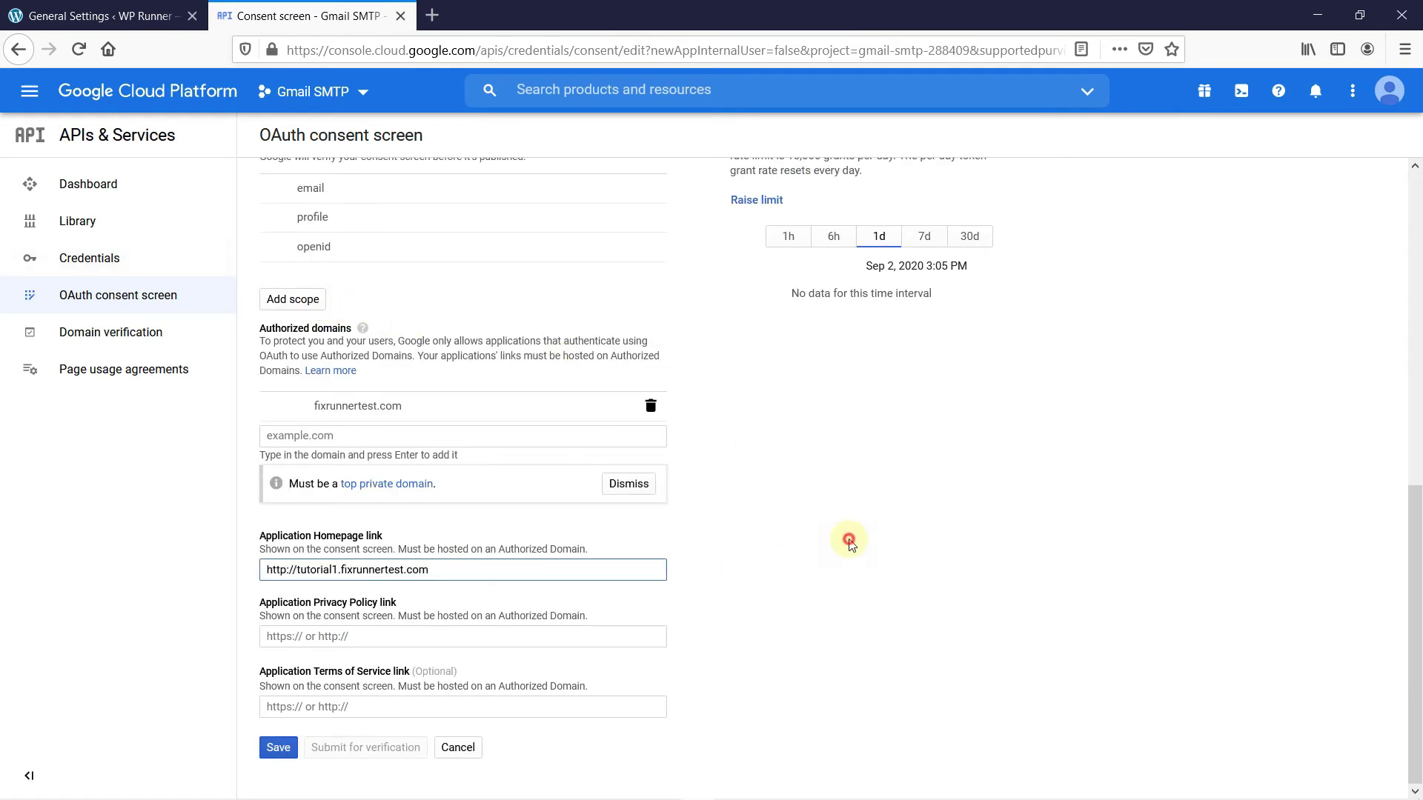
pyautogui.click(849, 543)
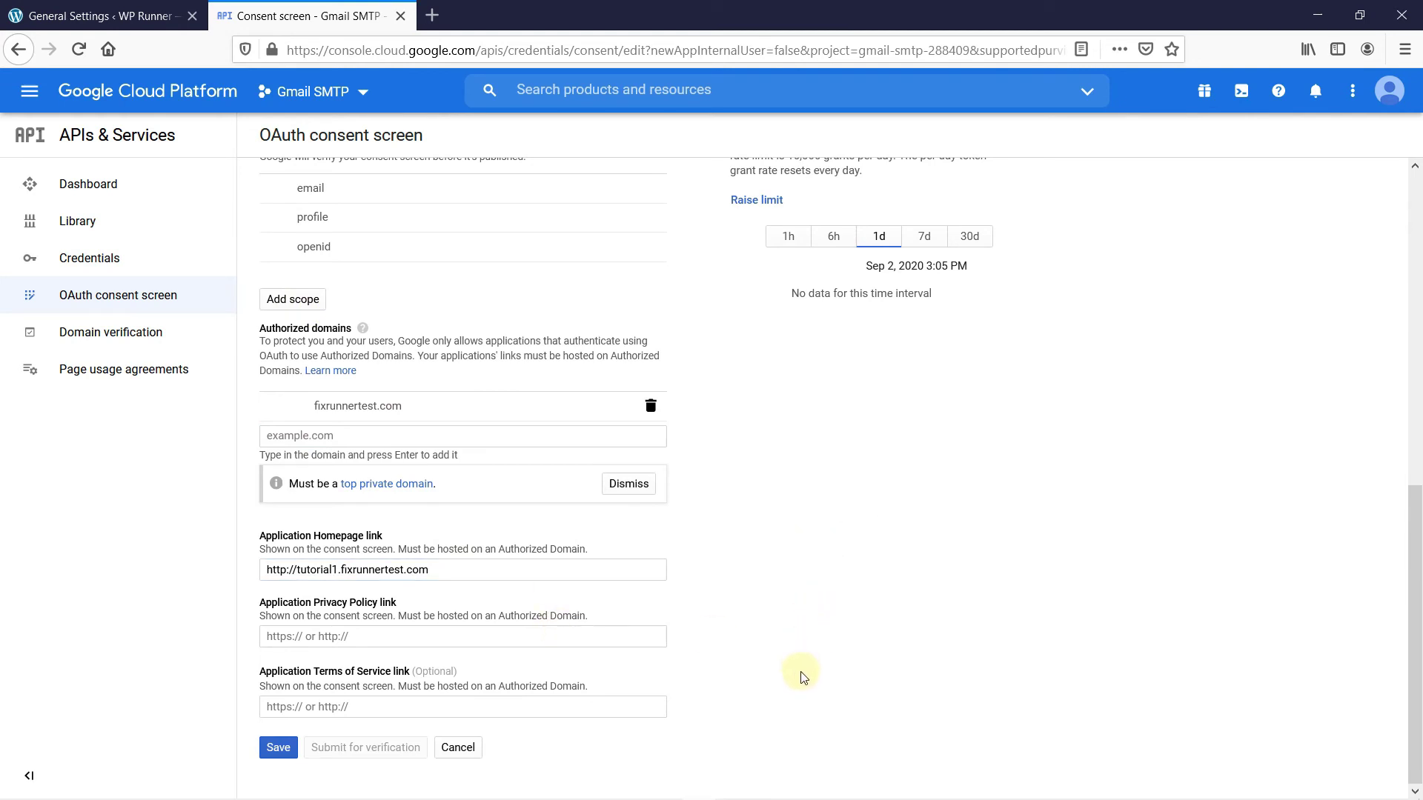
pyautogui.click(268, 749)
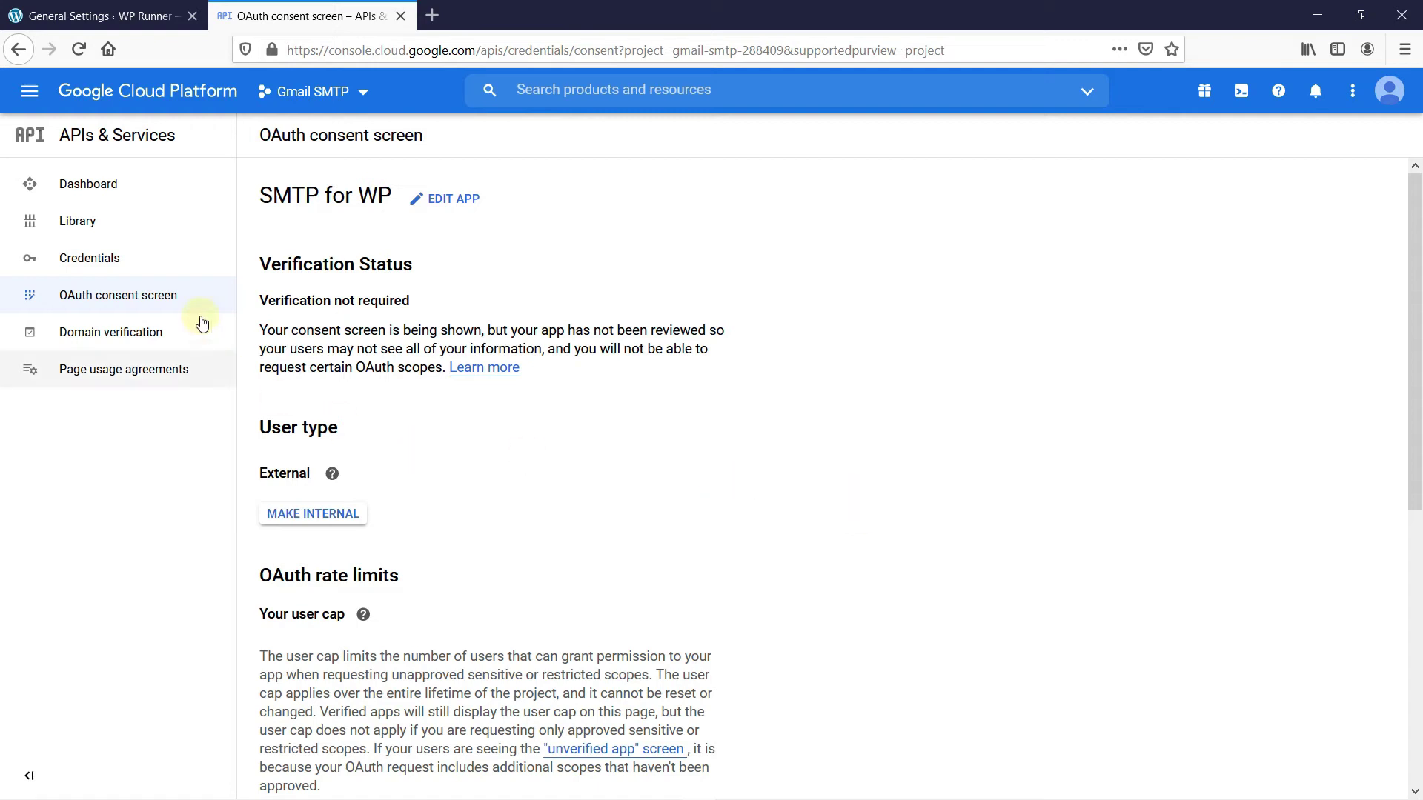
pyautogui.click(145, 265)
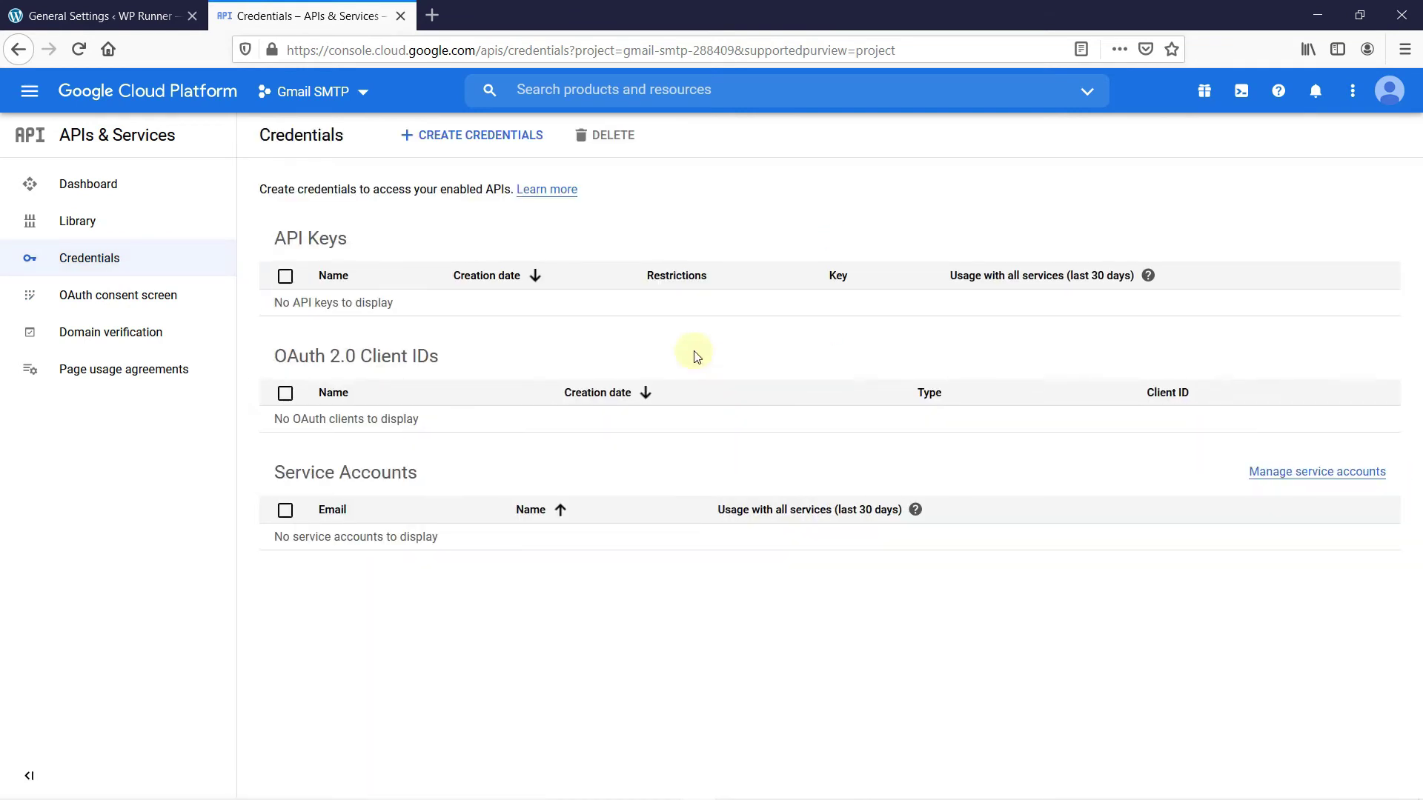
# Start an OAuth client ID with application type Web application, named 'web client'
pyautogui.click(482, 145)
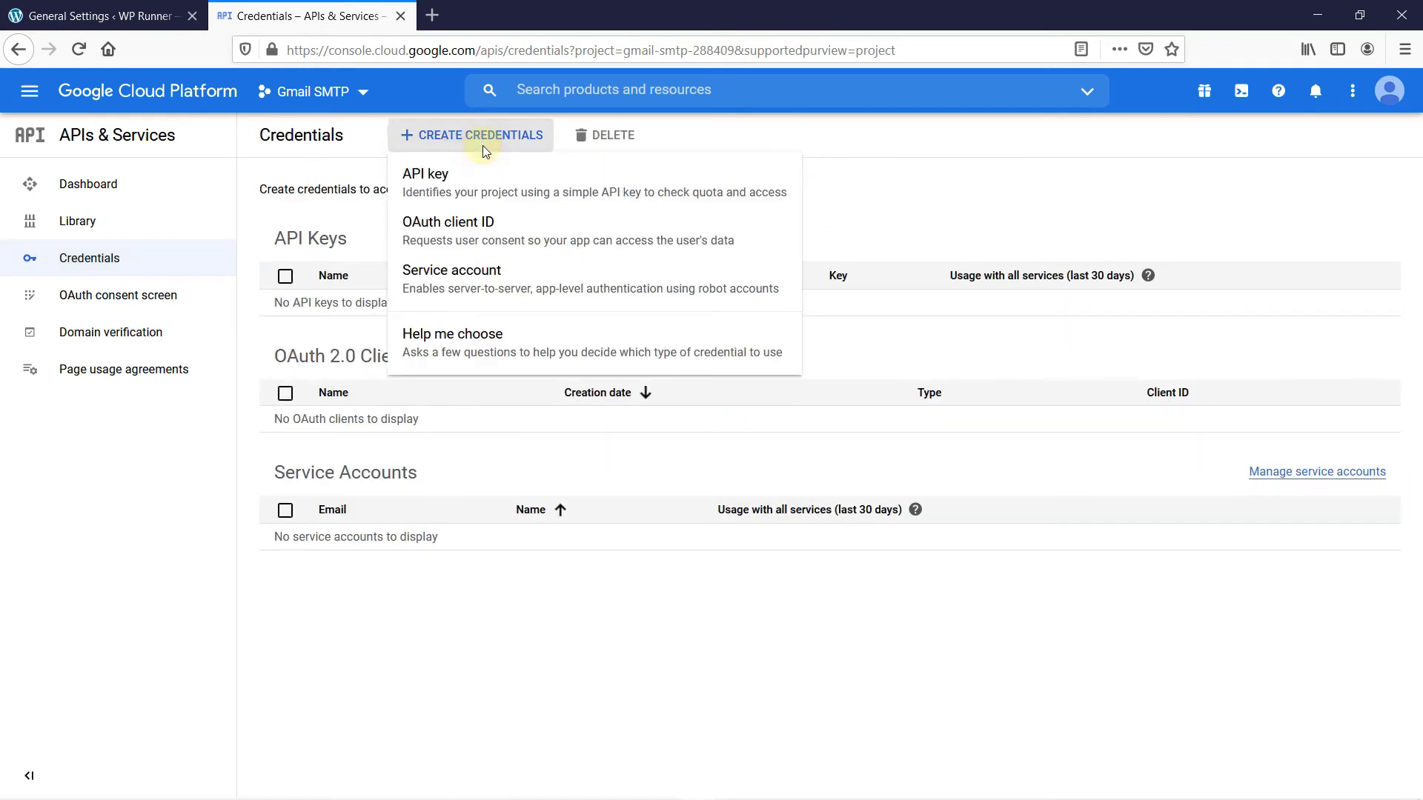
pyautogui.click(475, 231)
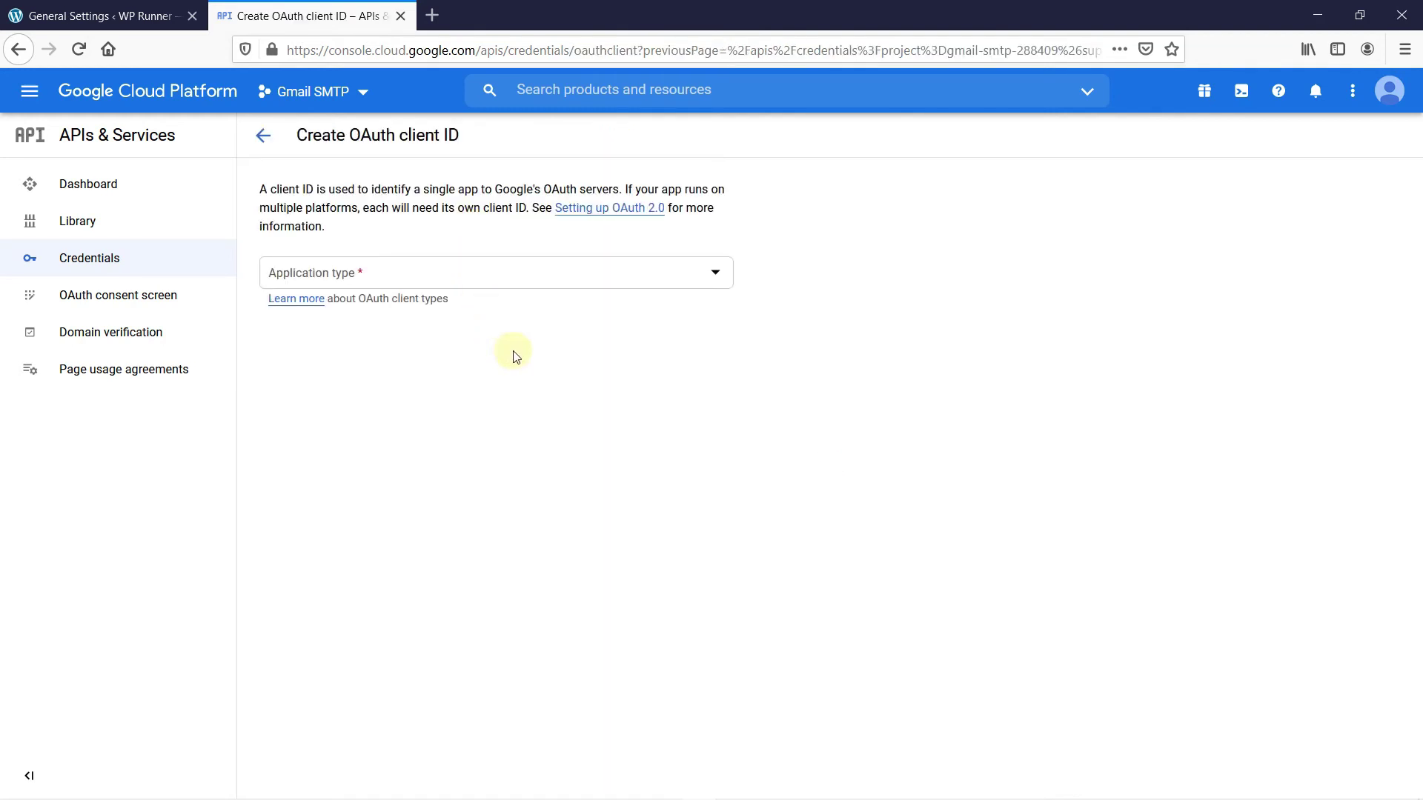
pyautogui.click(692, 280)
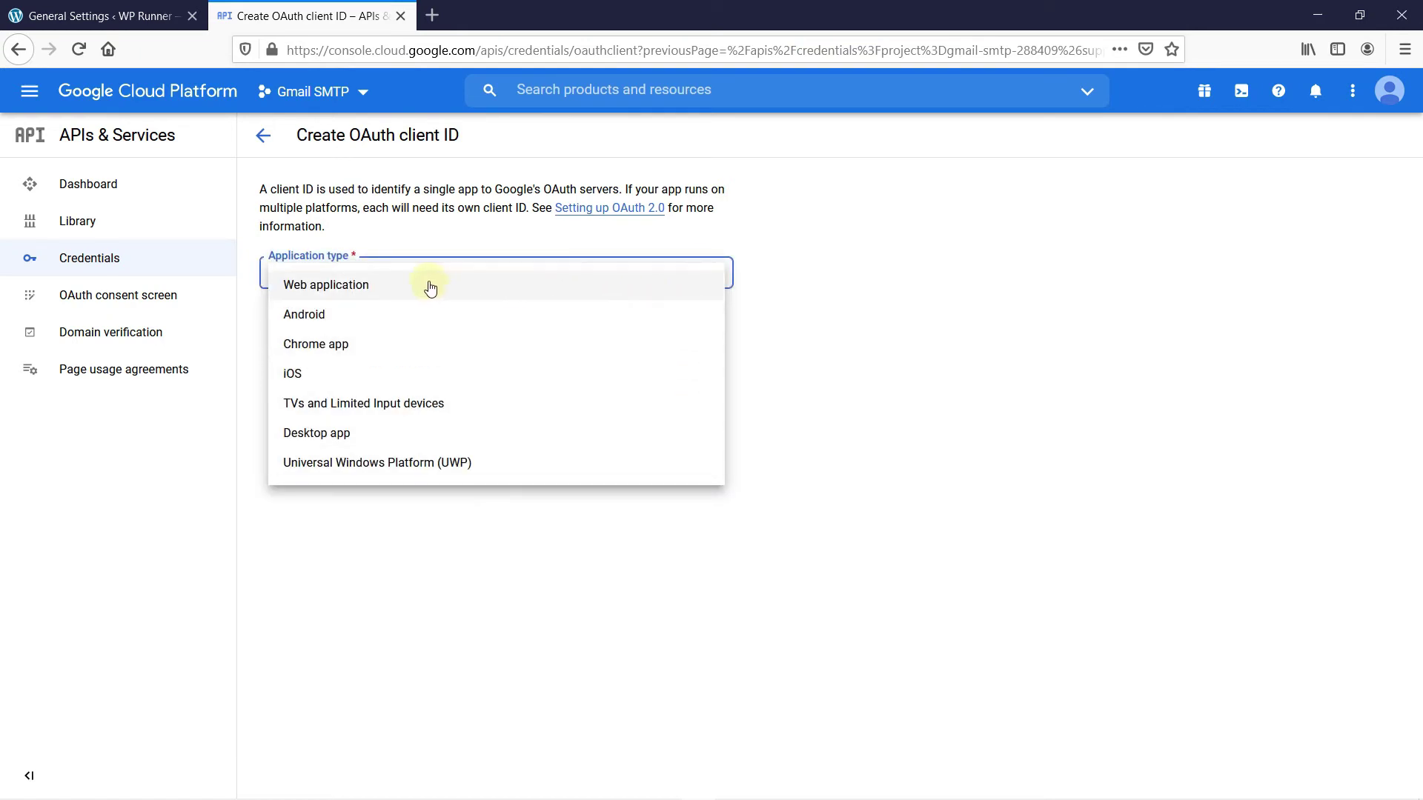
pyautogui.click(355, 294)
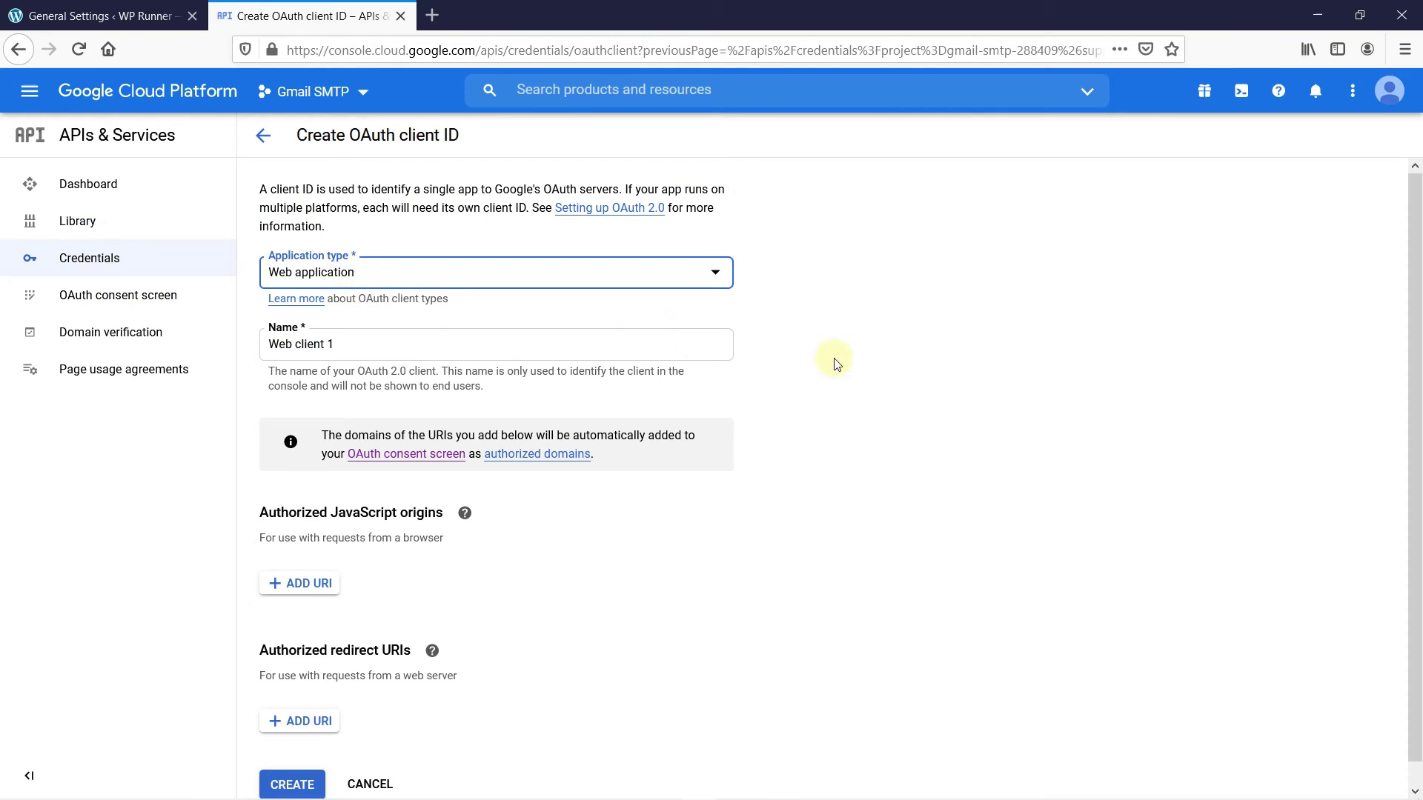
pyautogui.click(849, 318)
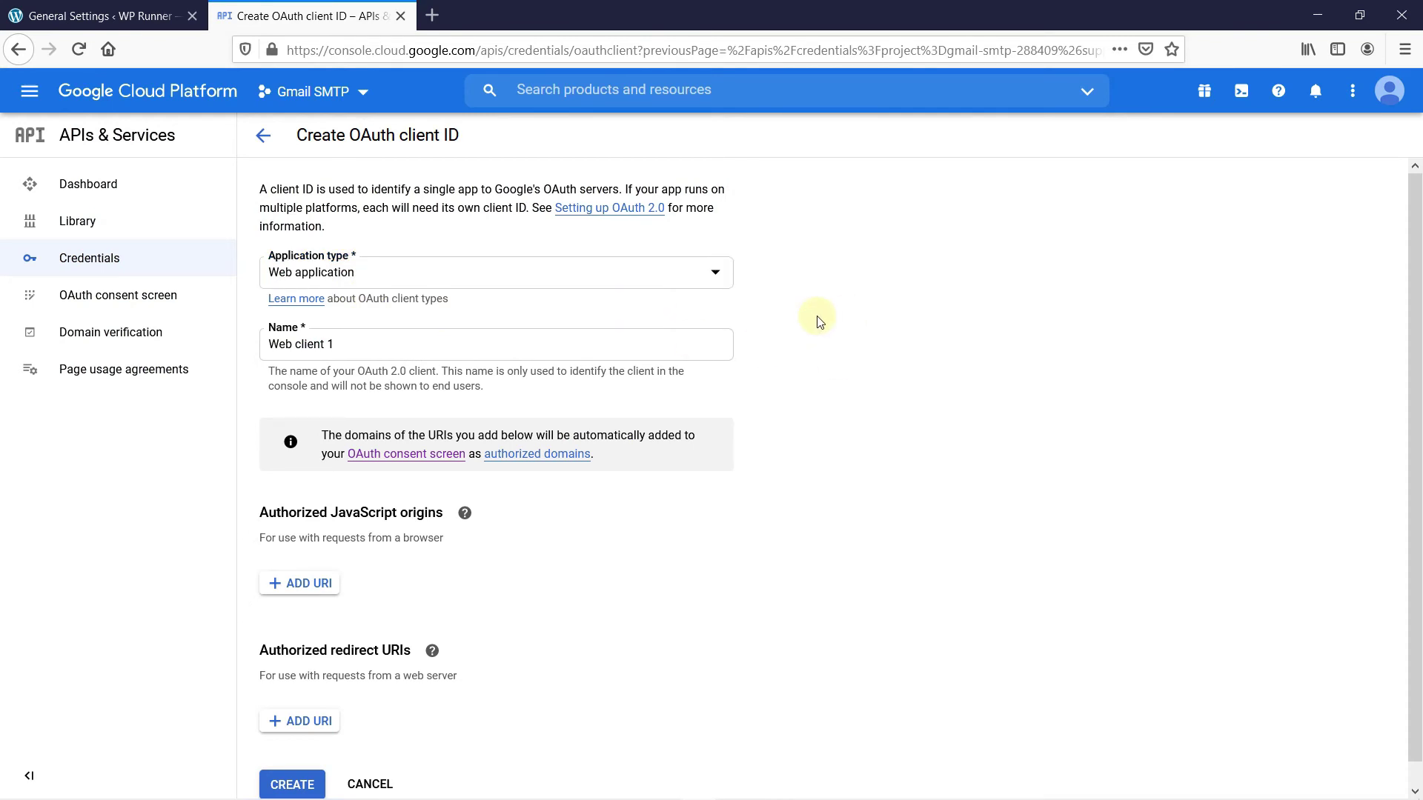
pyautogui.tripleClick(653, 338)
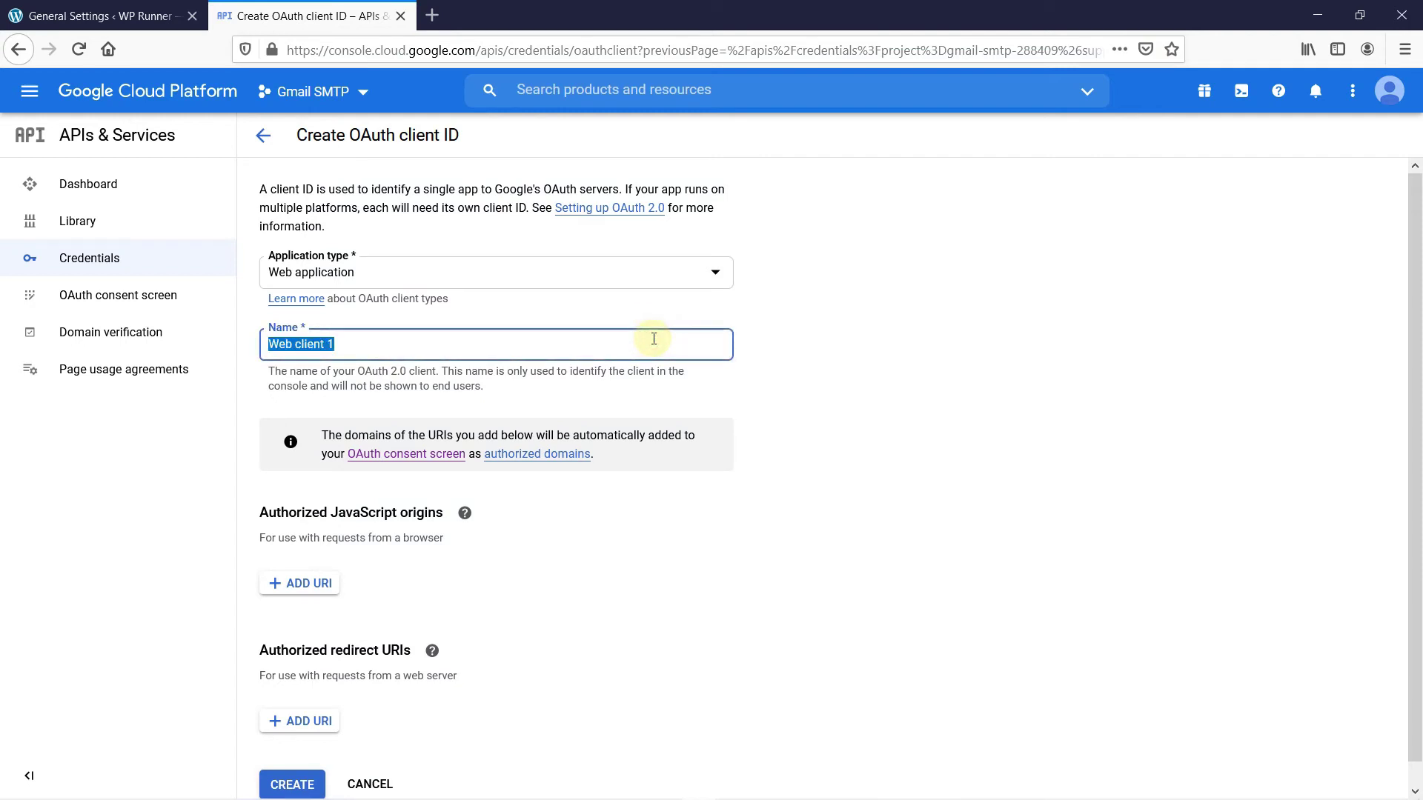
pyautogui.write('web cl')
pyautogui.click(813, 272)
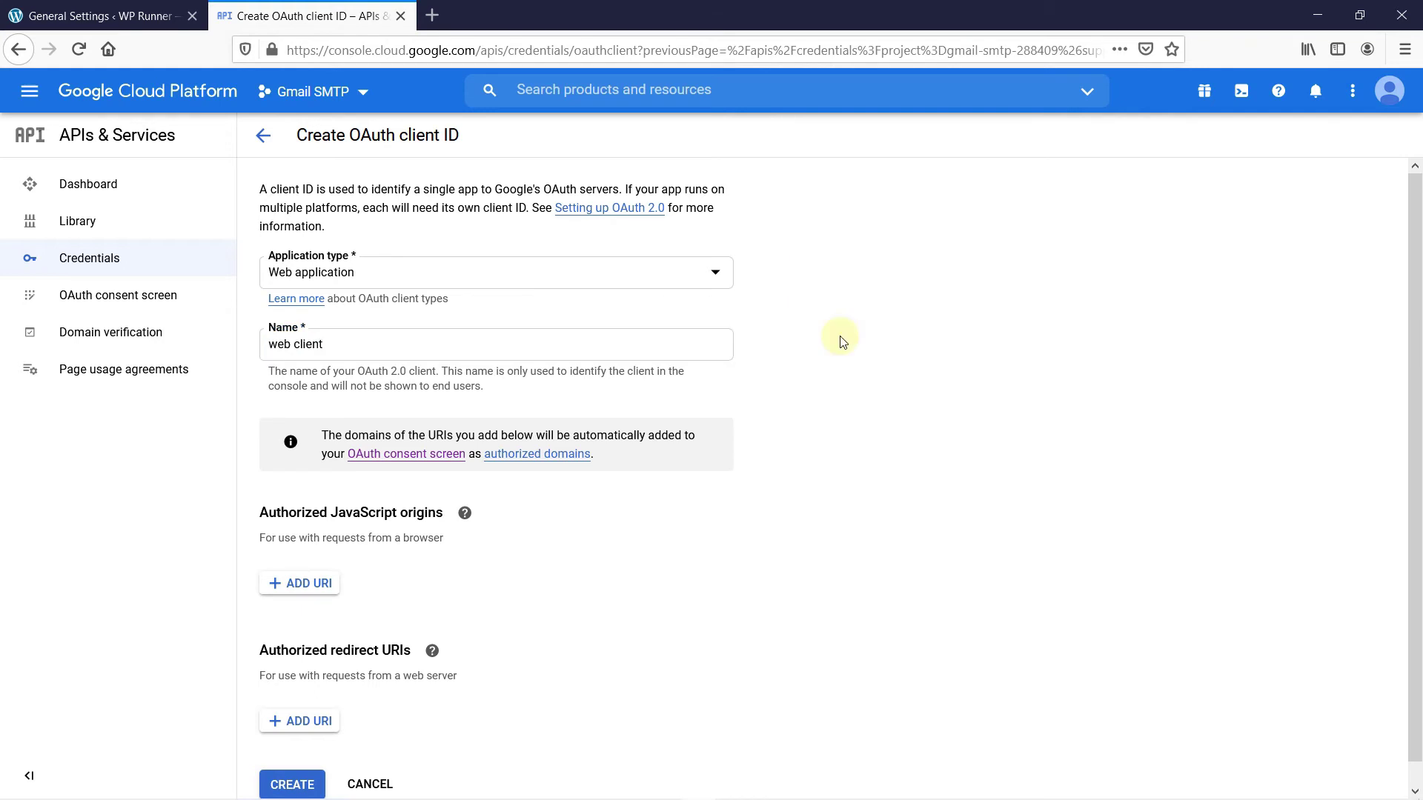
pyautogui.scroll(-1, 843, 342)
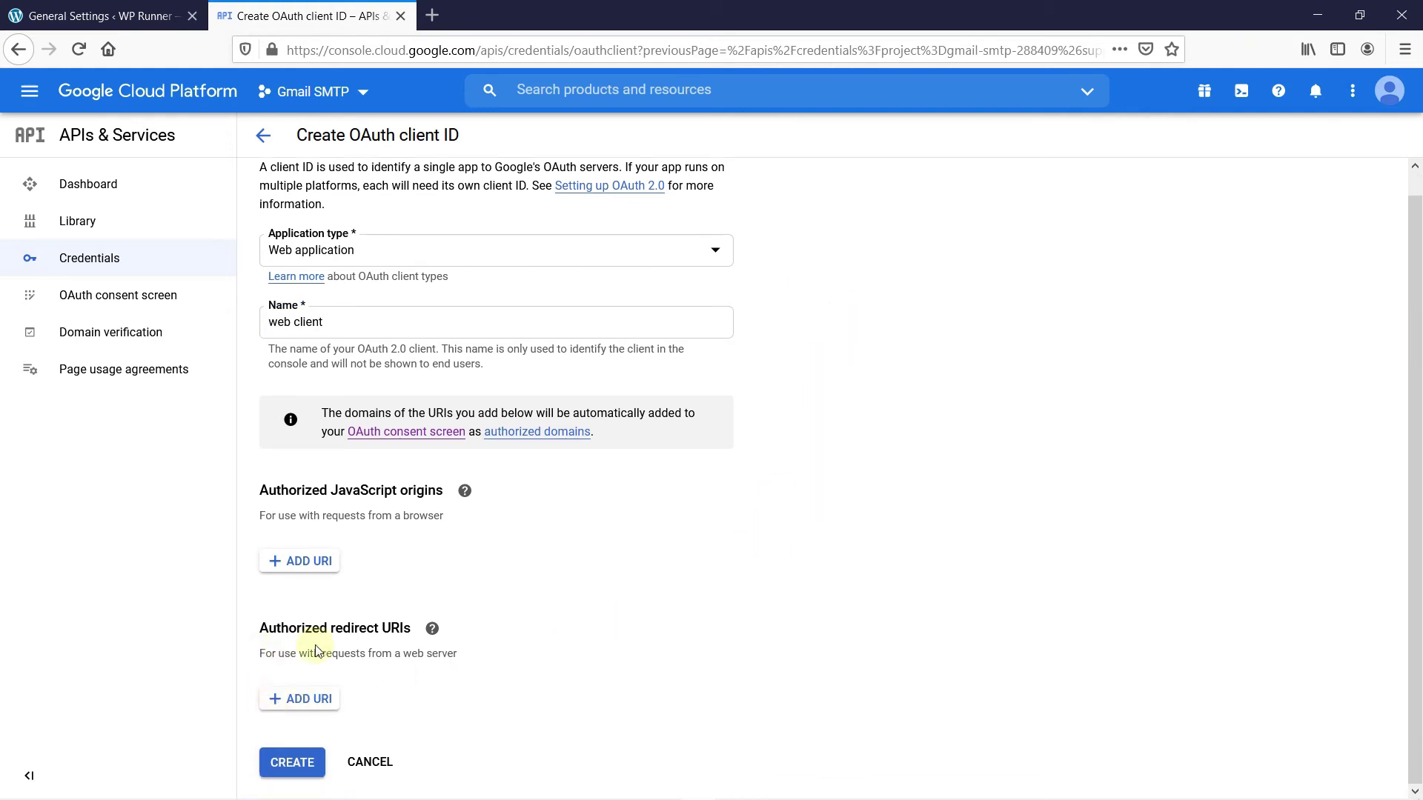
# Add the plugin's redirect URI, copied from WordPress, as an authorized redirect URI, and create the client
pyautogui.click(327, 700)
pyautogui.scroll(-1, 797, 557)
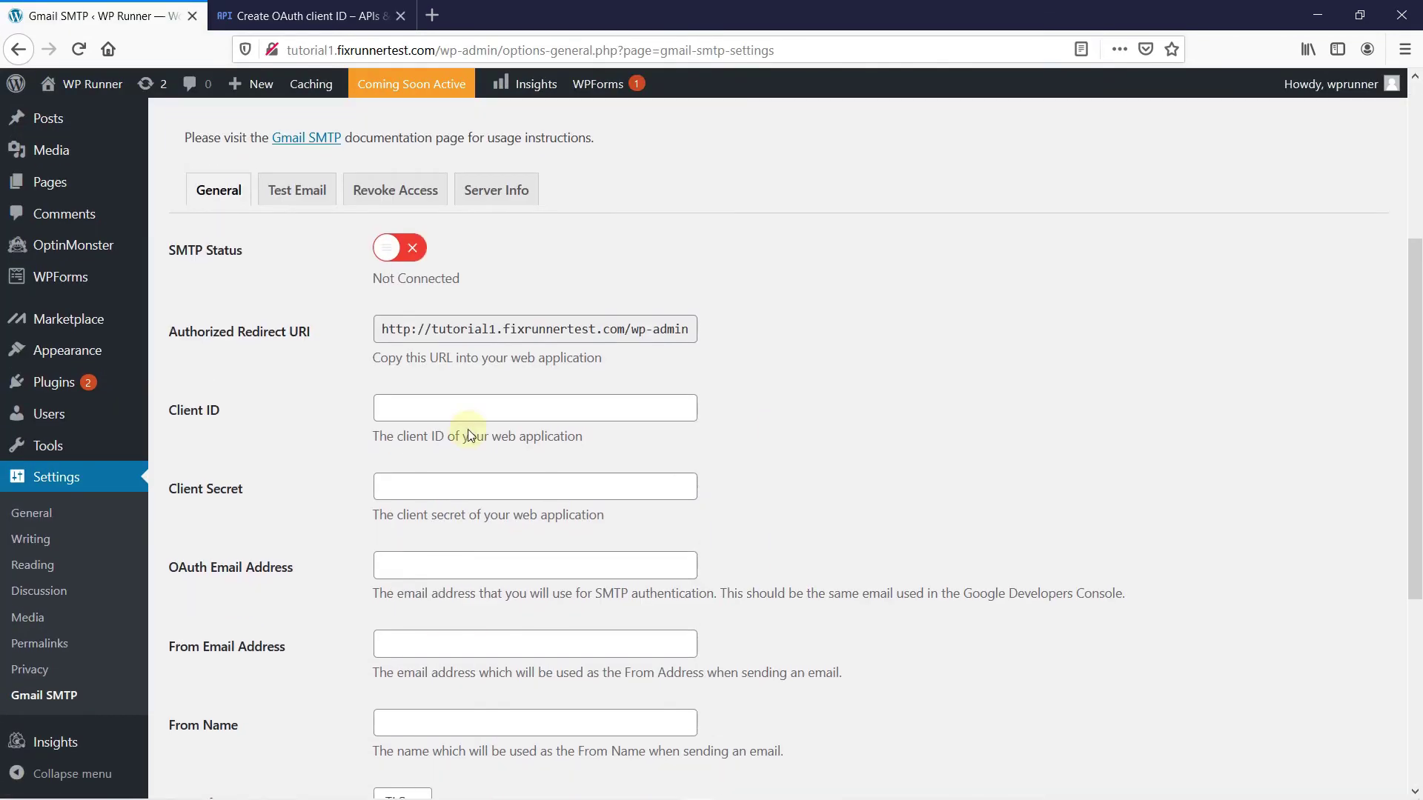
pyautogui.click(524, 327)
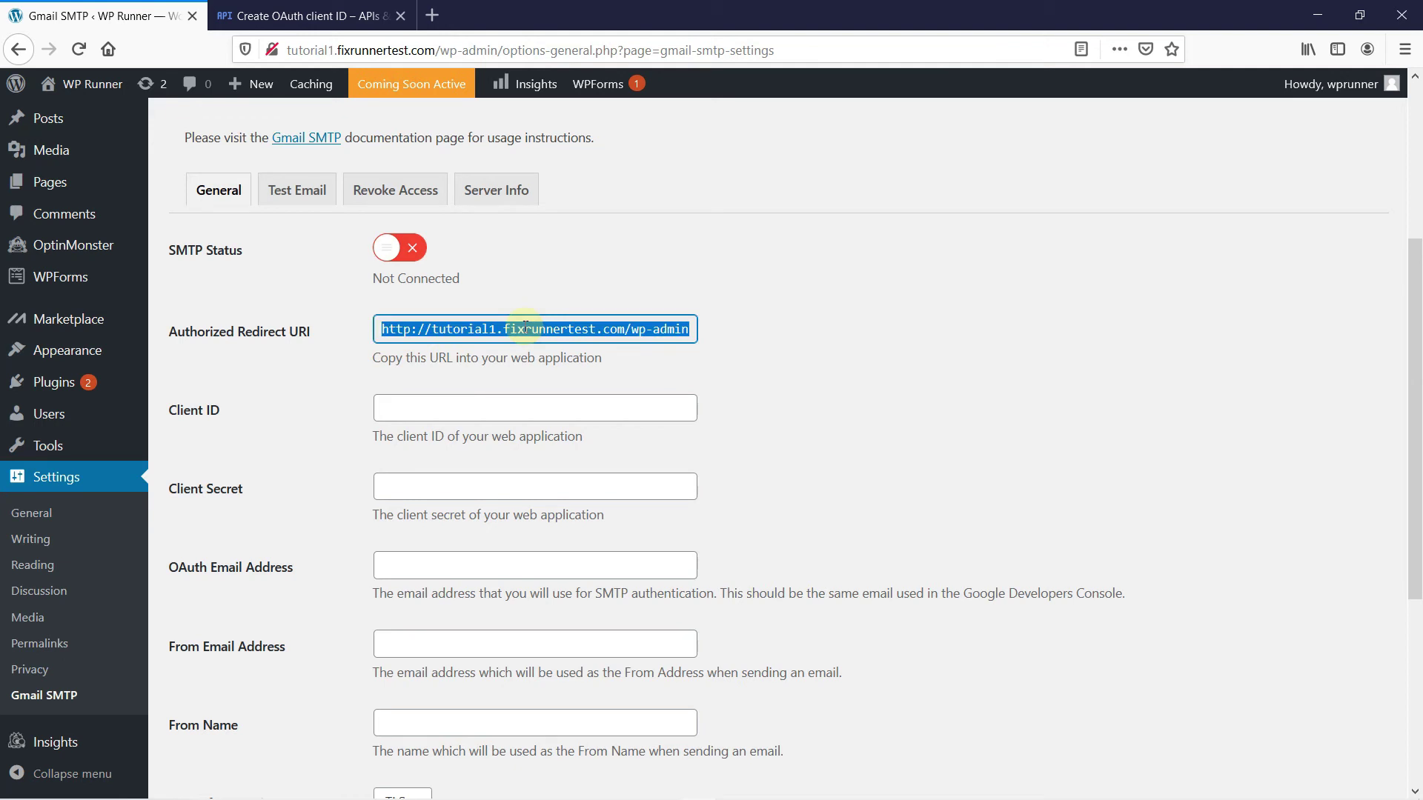
pyautogui.click(315, 15)
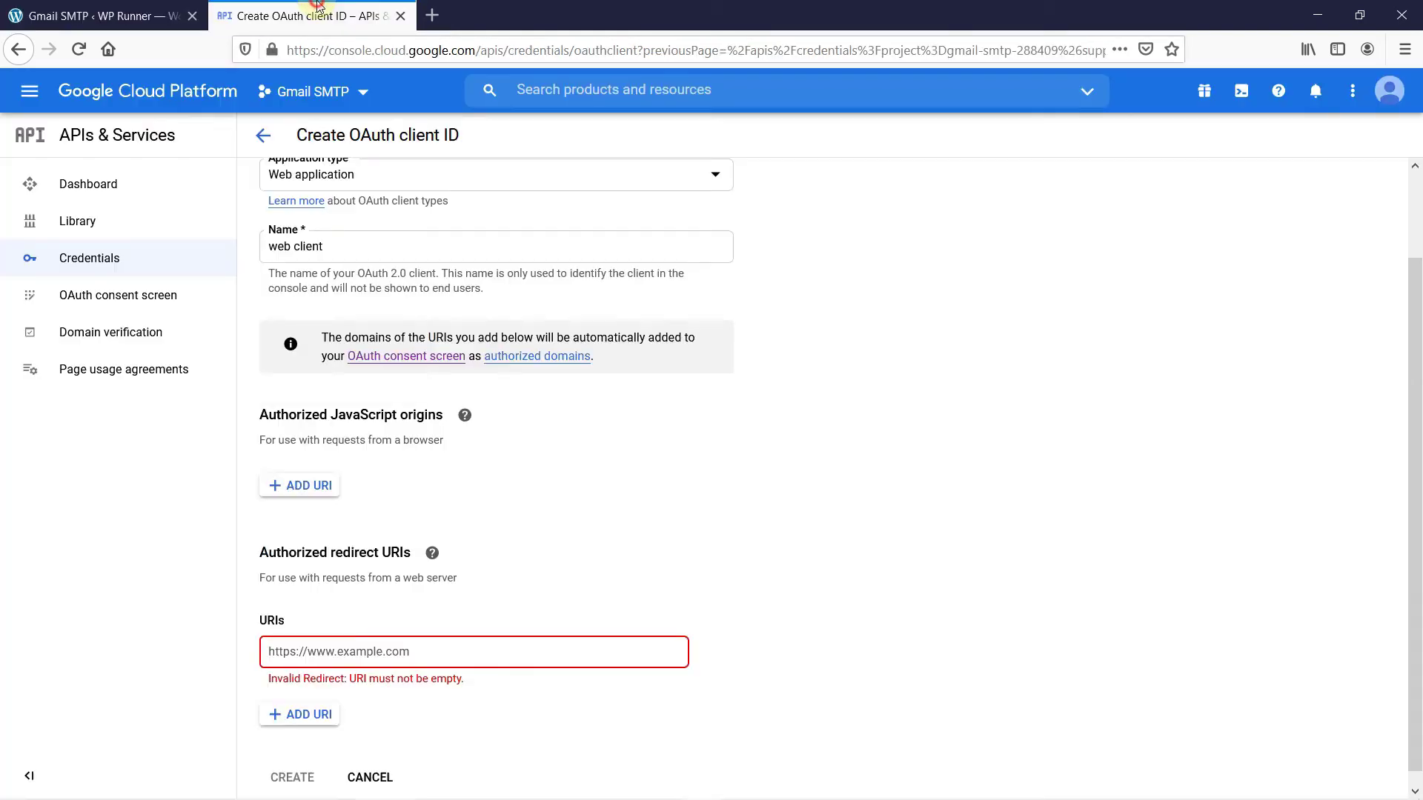
pyautogui.click(546, 647)
pyautogui.hotkey('ctrl', 'v')
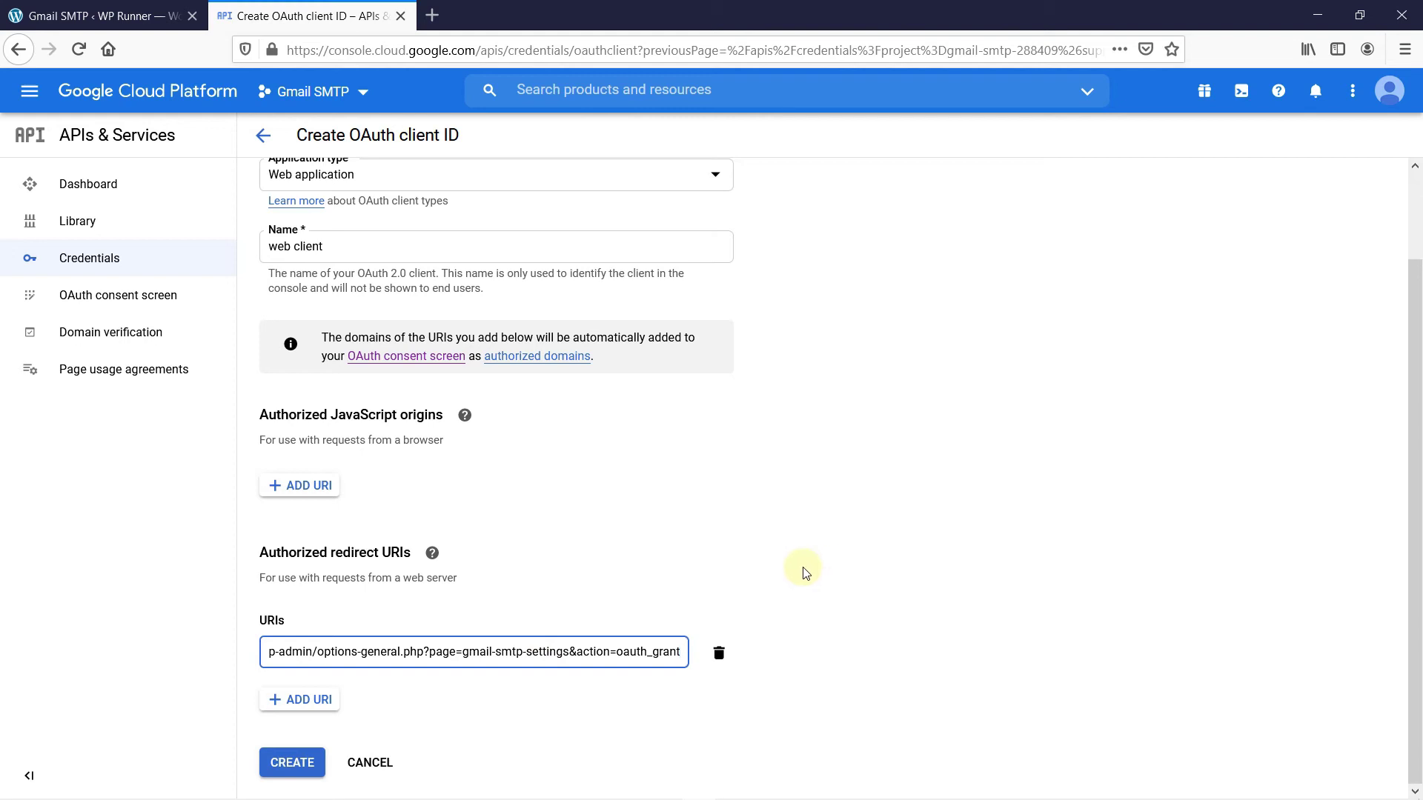
pyautogui.click(295, 768)
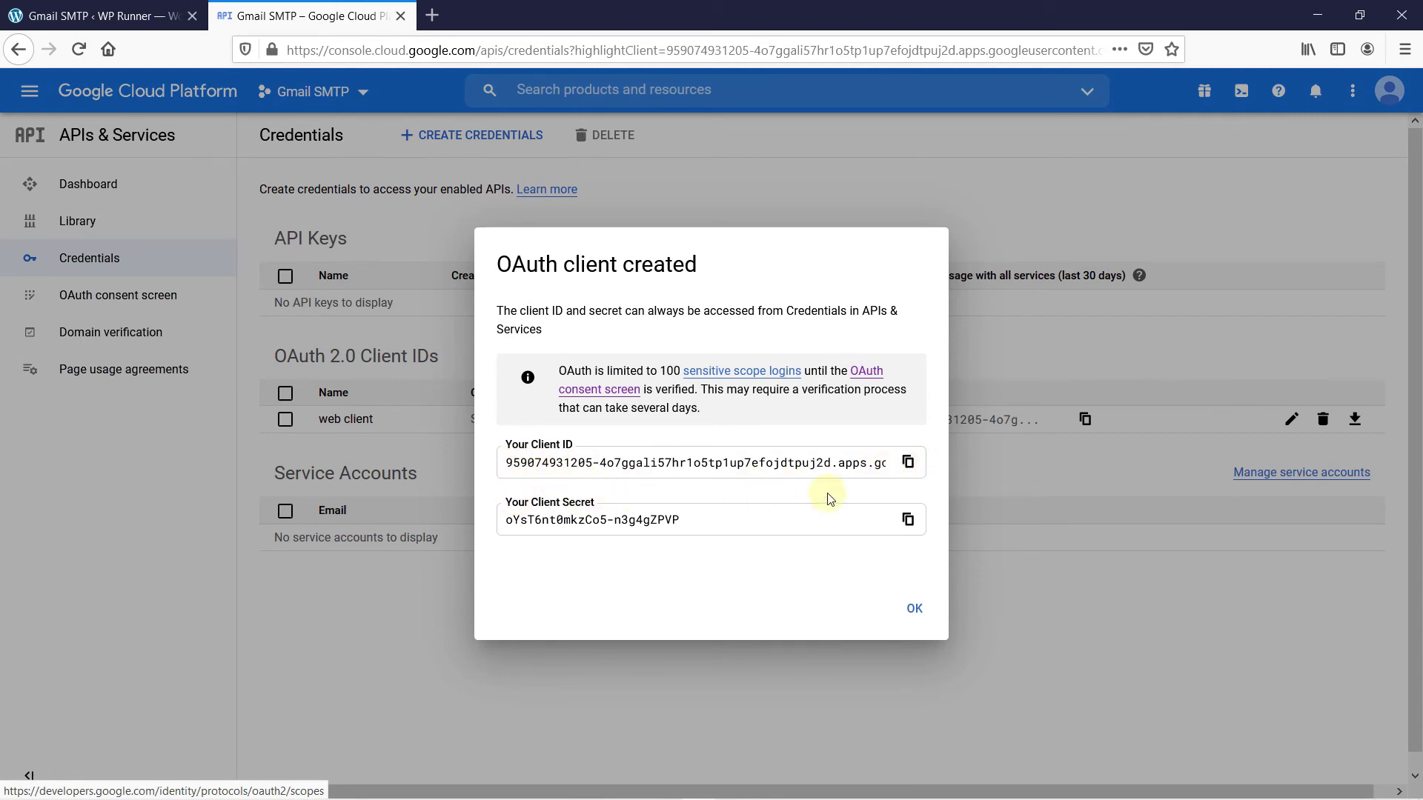
# Copy the new client ID into the plugin's Client ID field
pyautogui.click(909, 464)
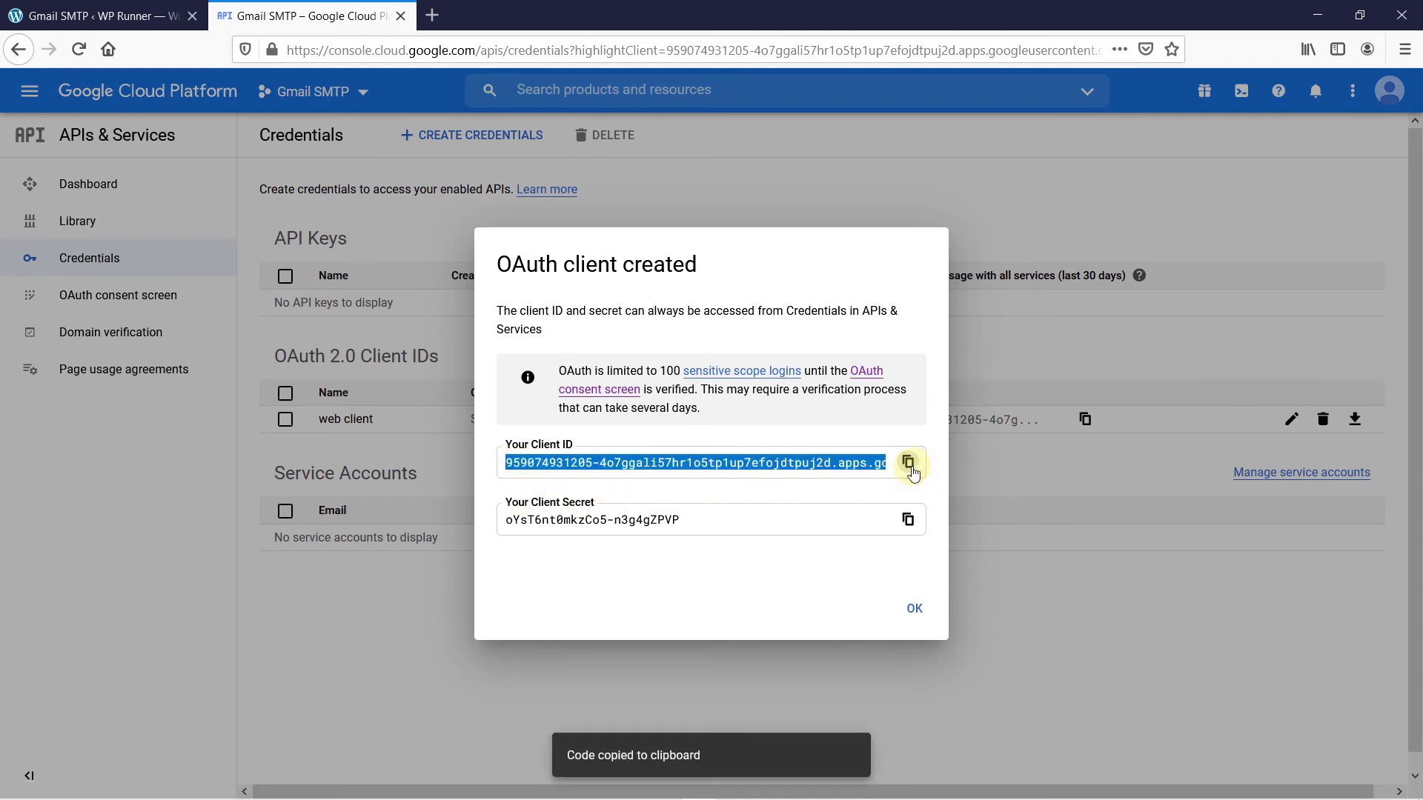
pyautogui.click(102, 7)
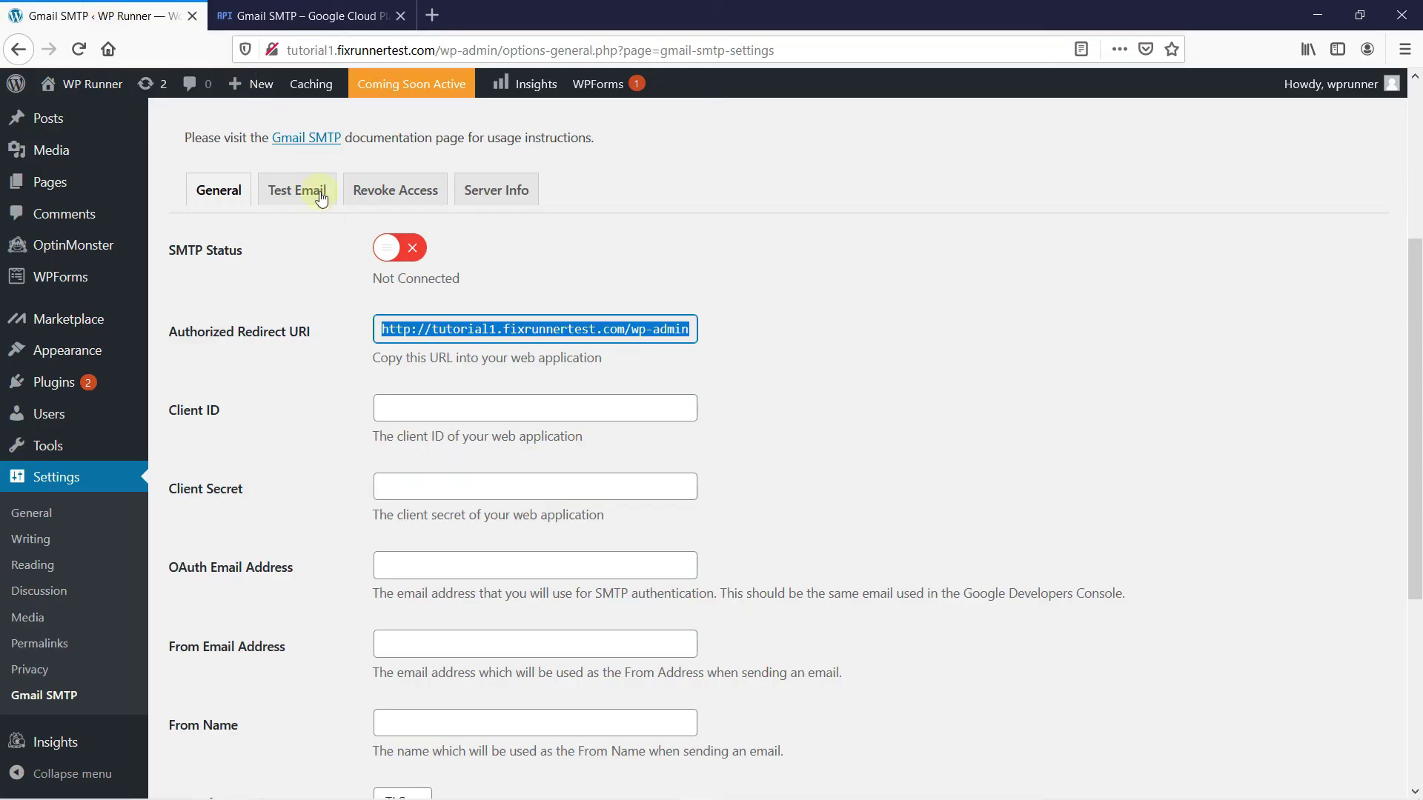
pyautogui.click(423, 411)
pyautogui.hotkey('ctrl', 'v')
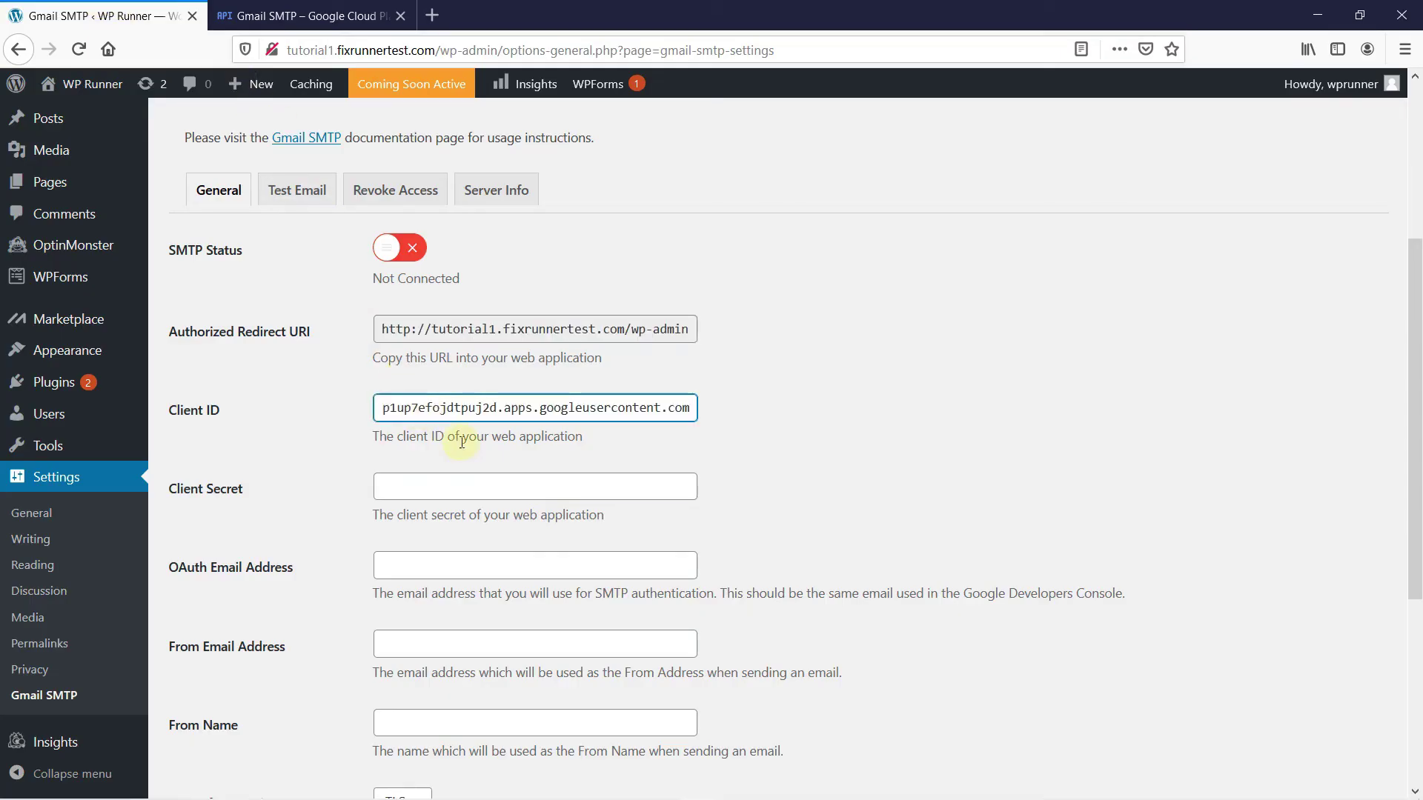
# Copy the client secret from Google Cloud into the plugin's Client Secret field
pyautogui.click(346, 9)
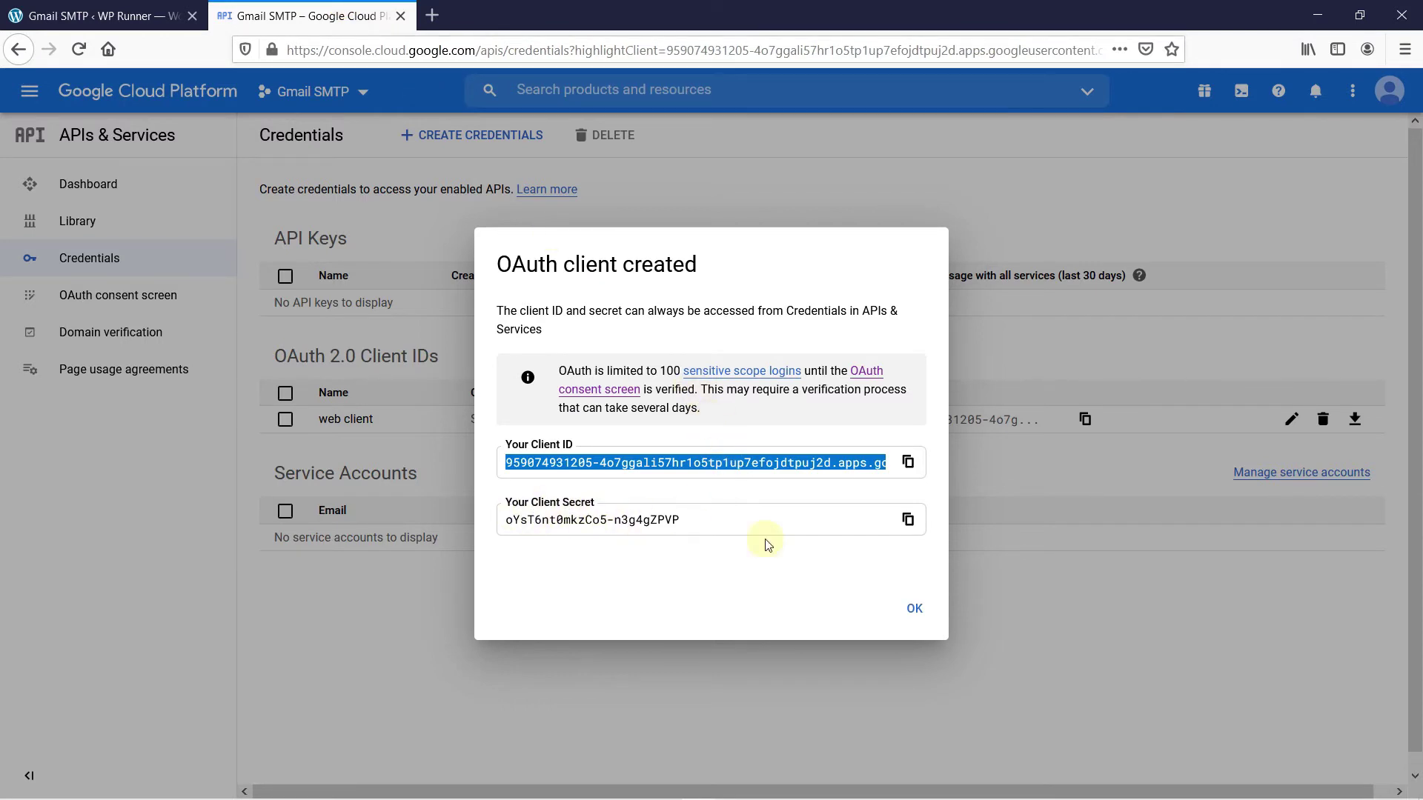
pyautogui.click(908, 520)
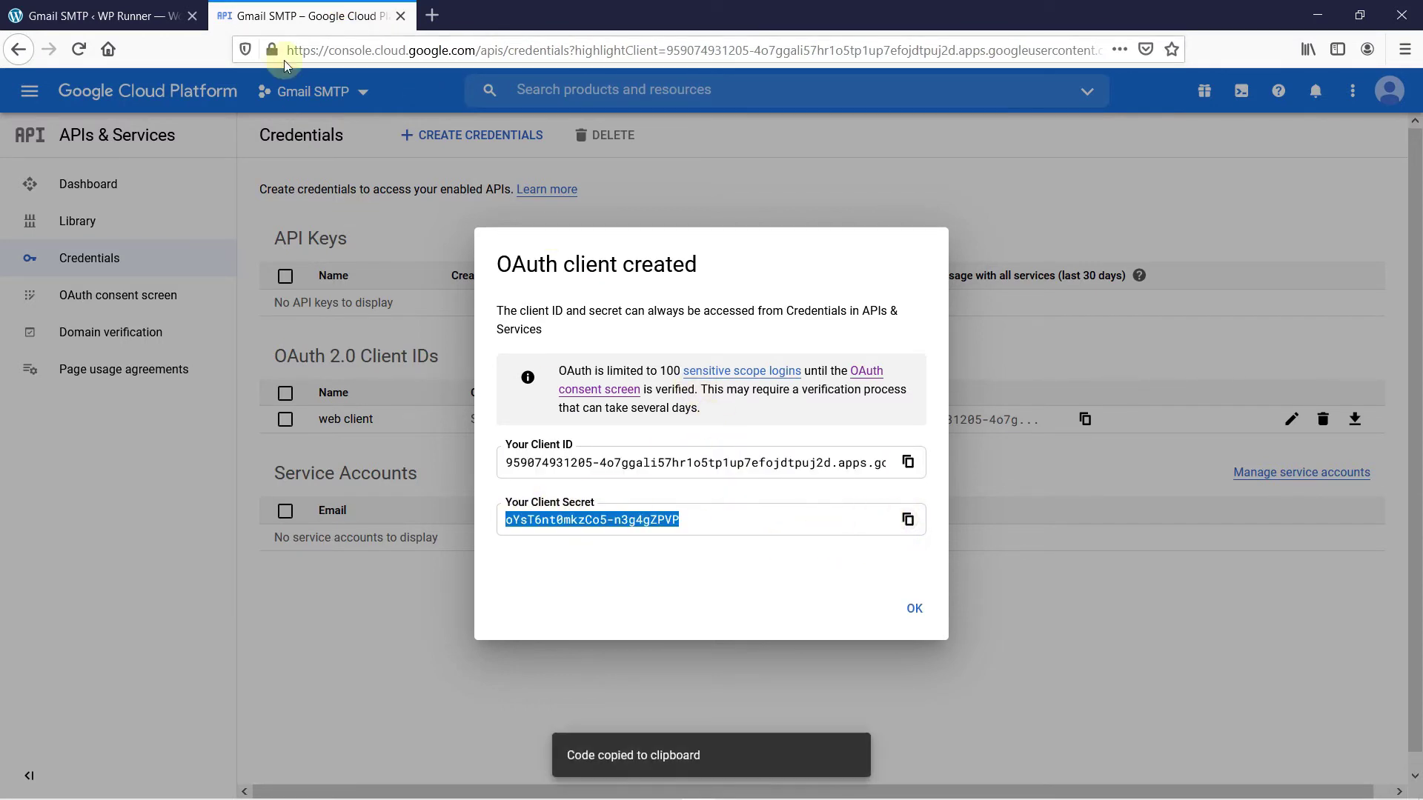
pyautogui.click(141, 15)
pyautogui.click(407, 487)
pyautogui.hotkey('ctrl', 'v')
pyautogui.scroll(-3, 761, 441)
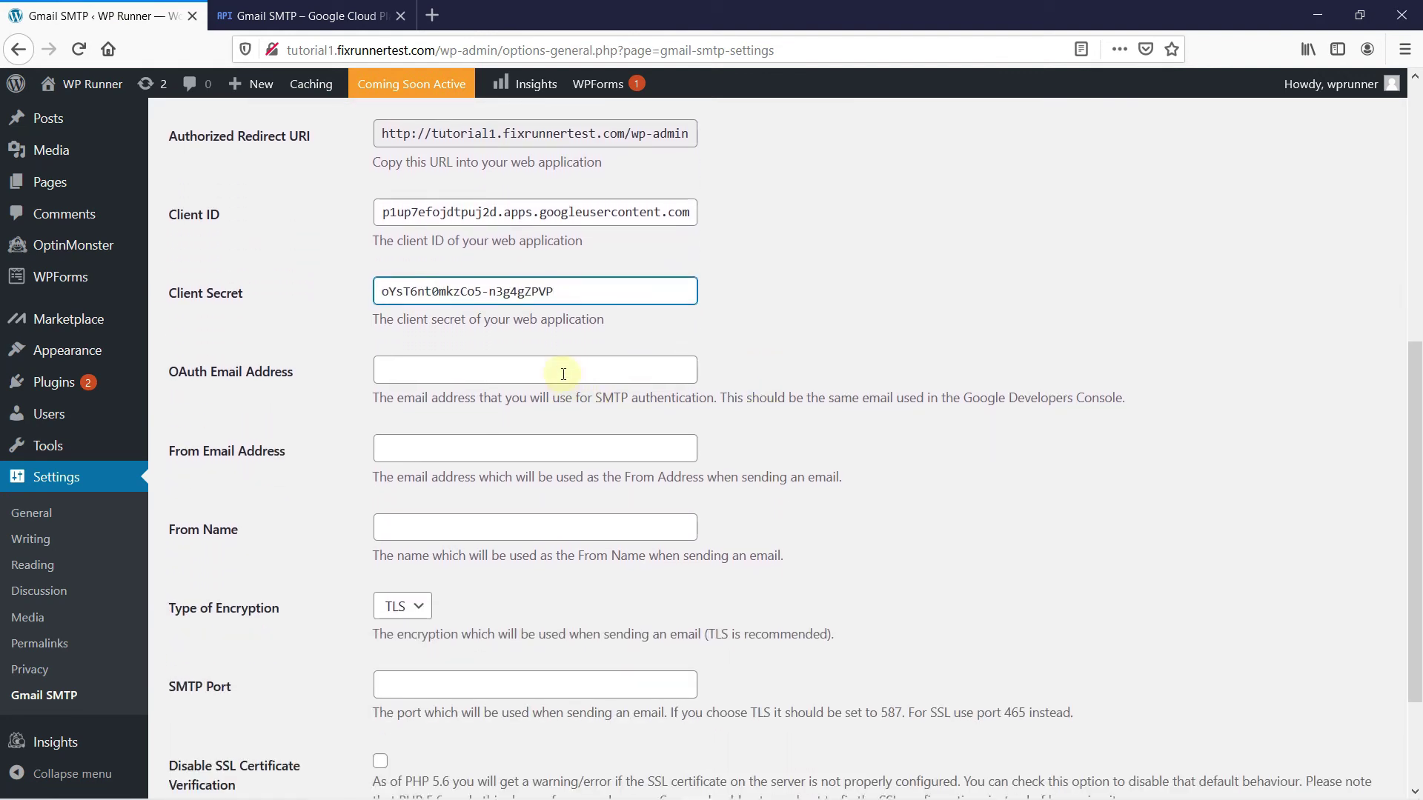
# Enter the Google account's e-mail address as both the OAuth Email Address and From Email Address
pyautogui.click(563, 374)
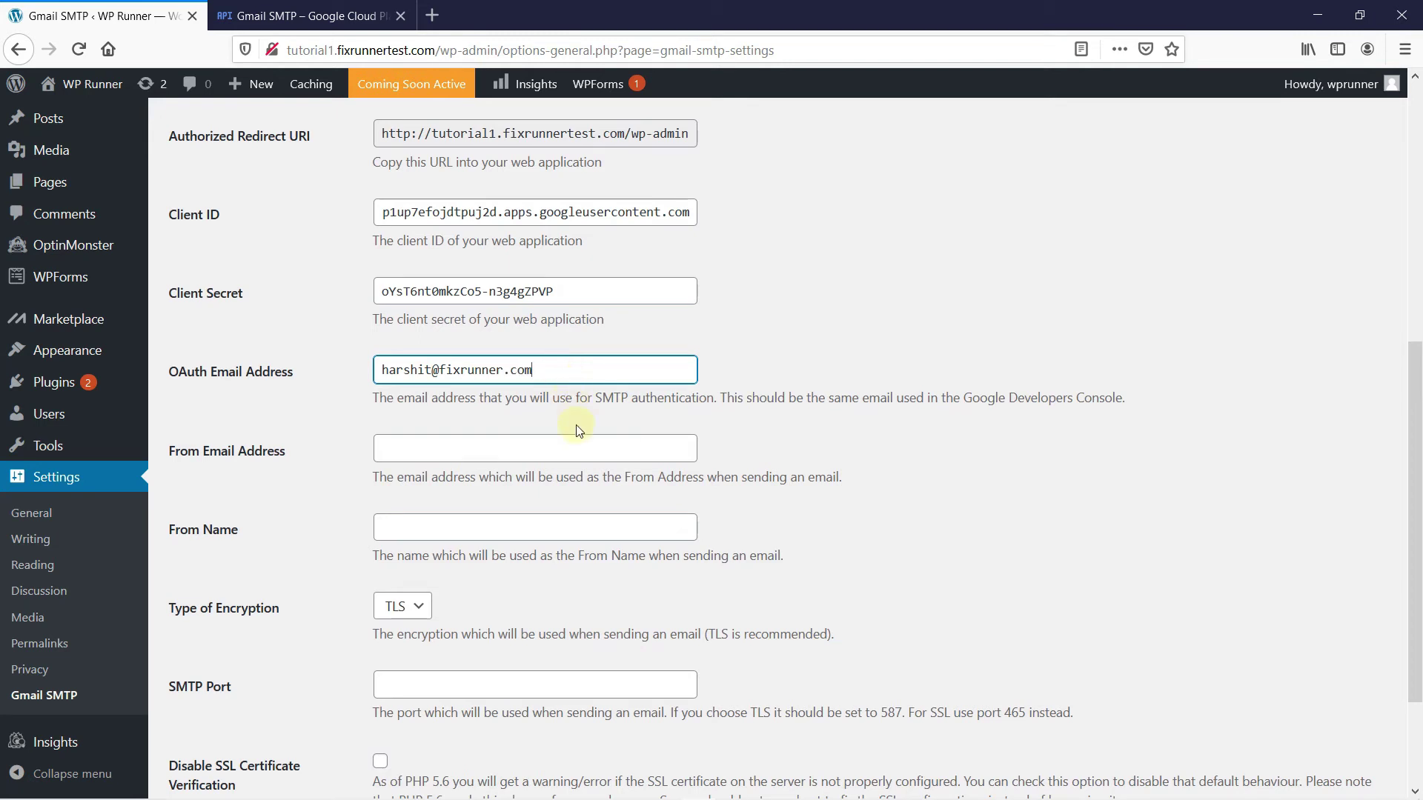
pyautogui.click(574, 447)
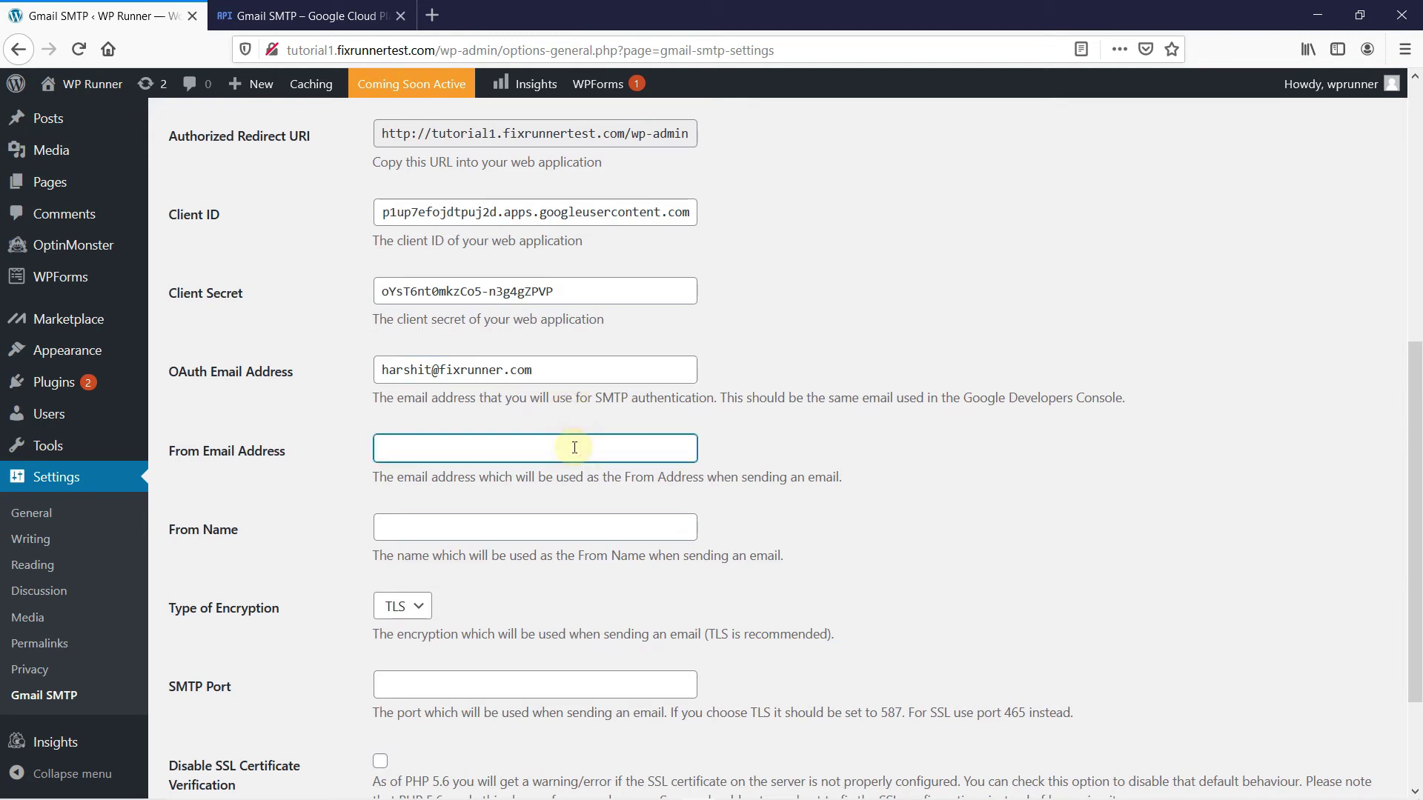
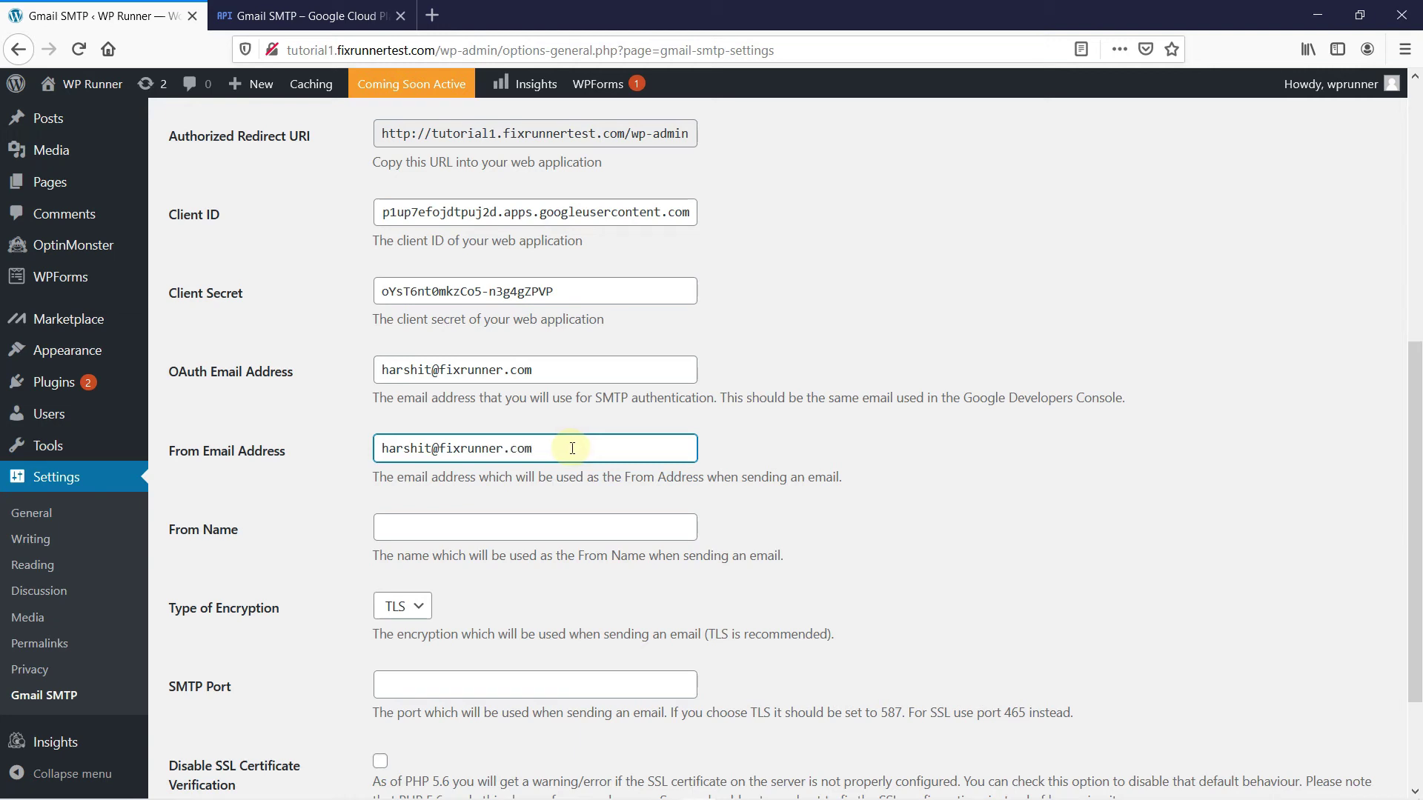
# Set the From Name to 'Fix Runner' and check Disable SSL Certificate Verification
pyautogui.click(551, 524)
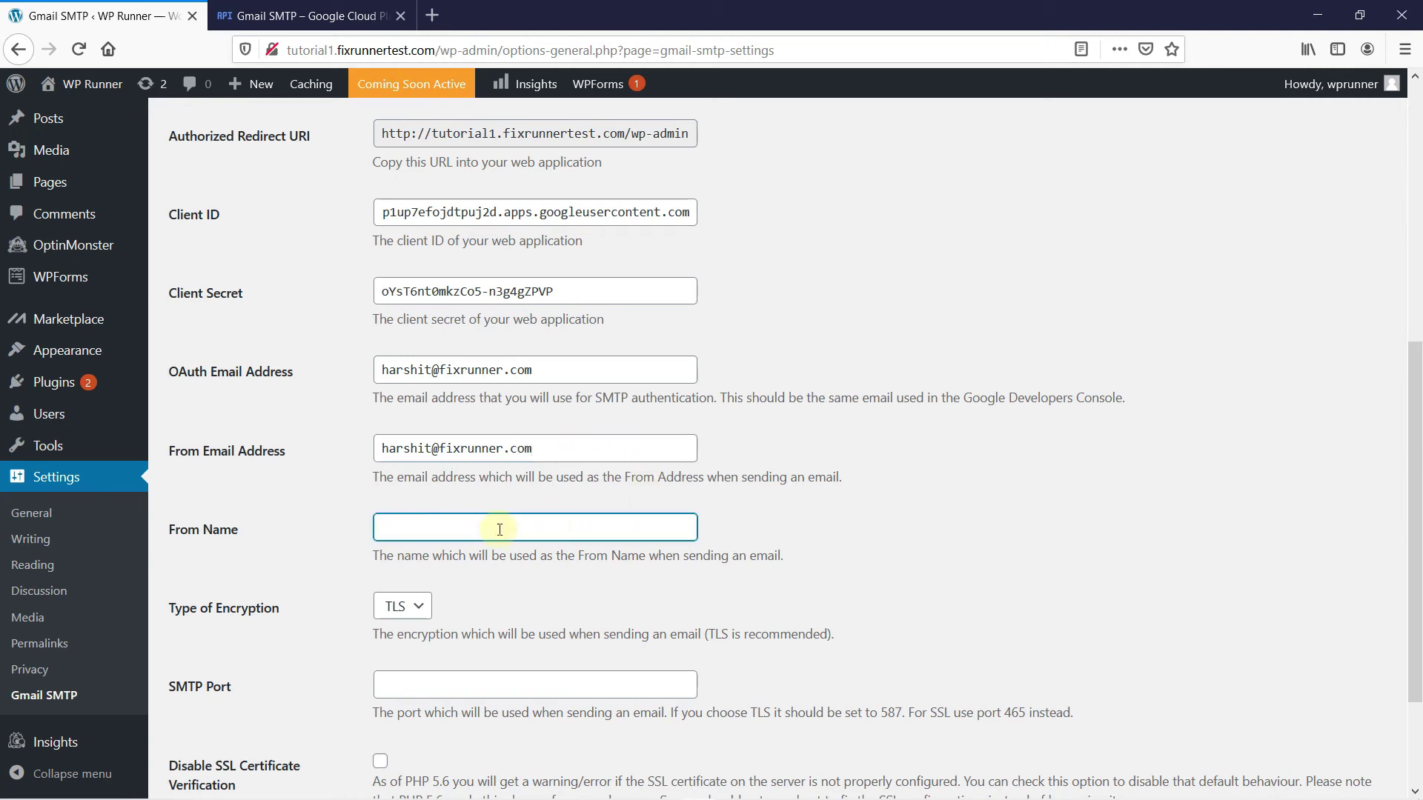
pyautogui.write('fix r')
pyautogui.press('BackSpace')
pyautogui.write('Runner')
pyautogui.press('BackSpace')
pyautogui.write('F')
pyautogui.click(831, 534)
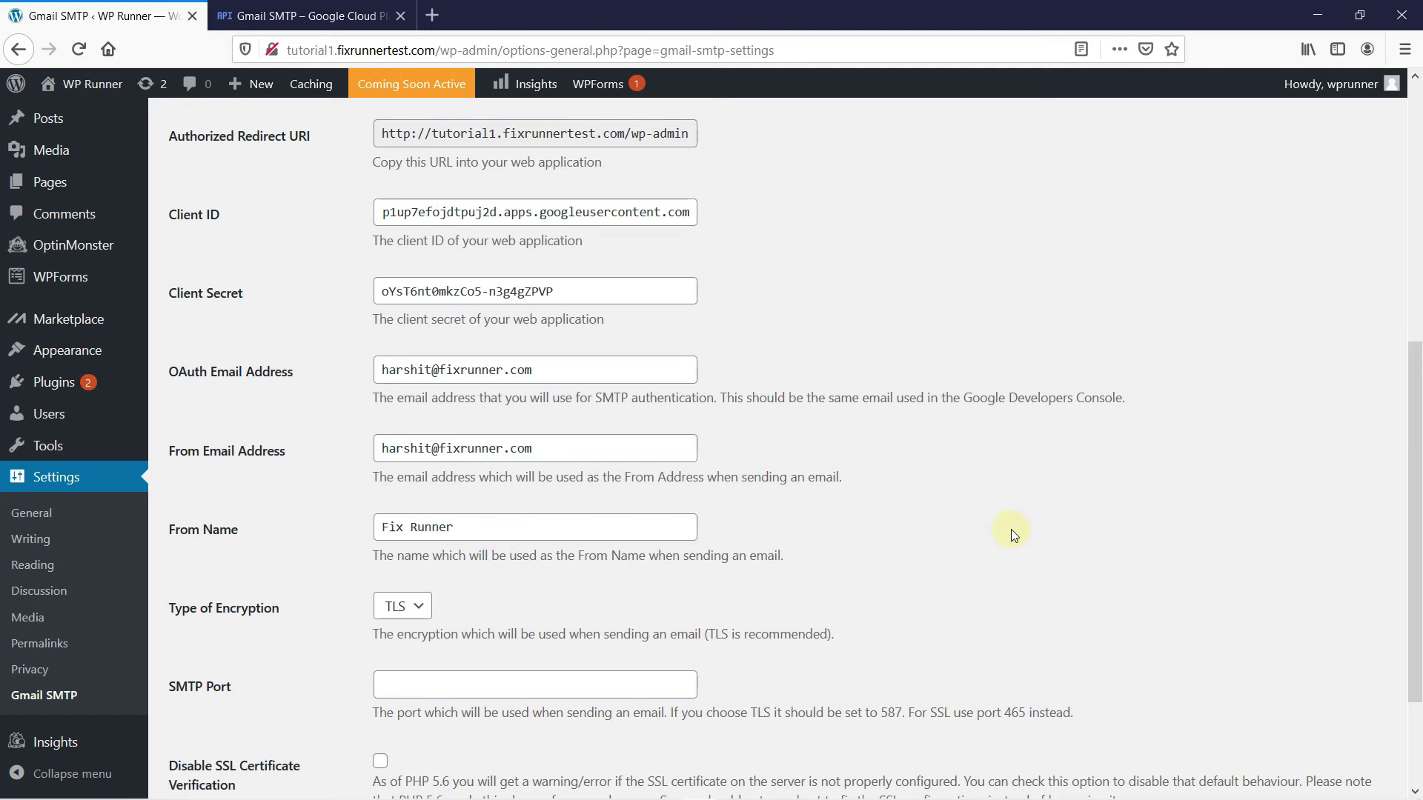
pyautogui.scroll(-3, 944, 523)
pyautogui.click(380, 613)
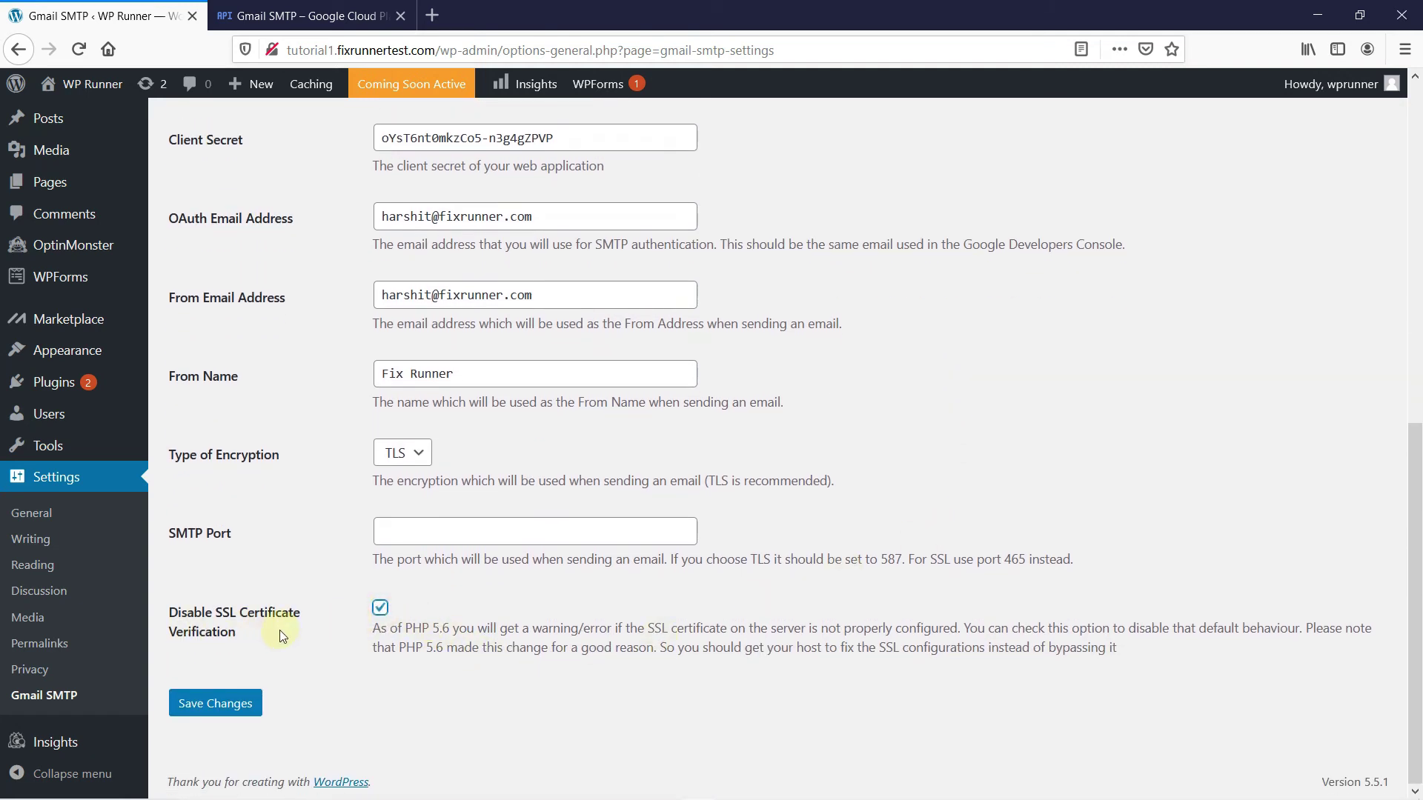
# Save the plugin settings, then grant the site Google permission to use the Gmail account
pyautogui.click(257, 698)
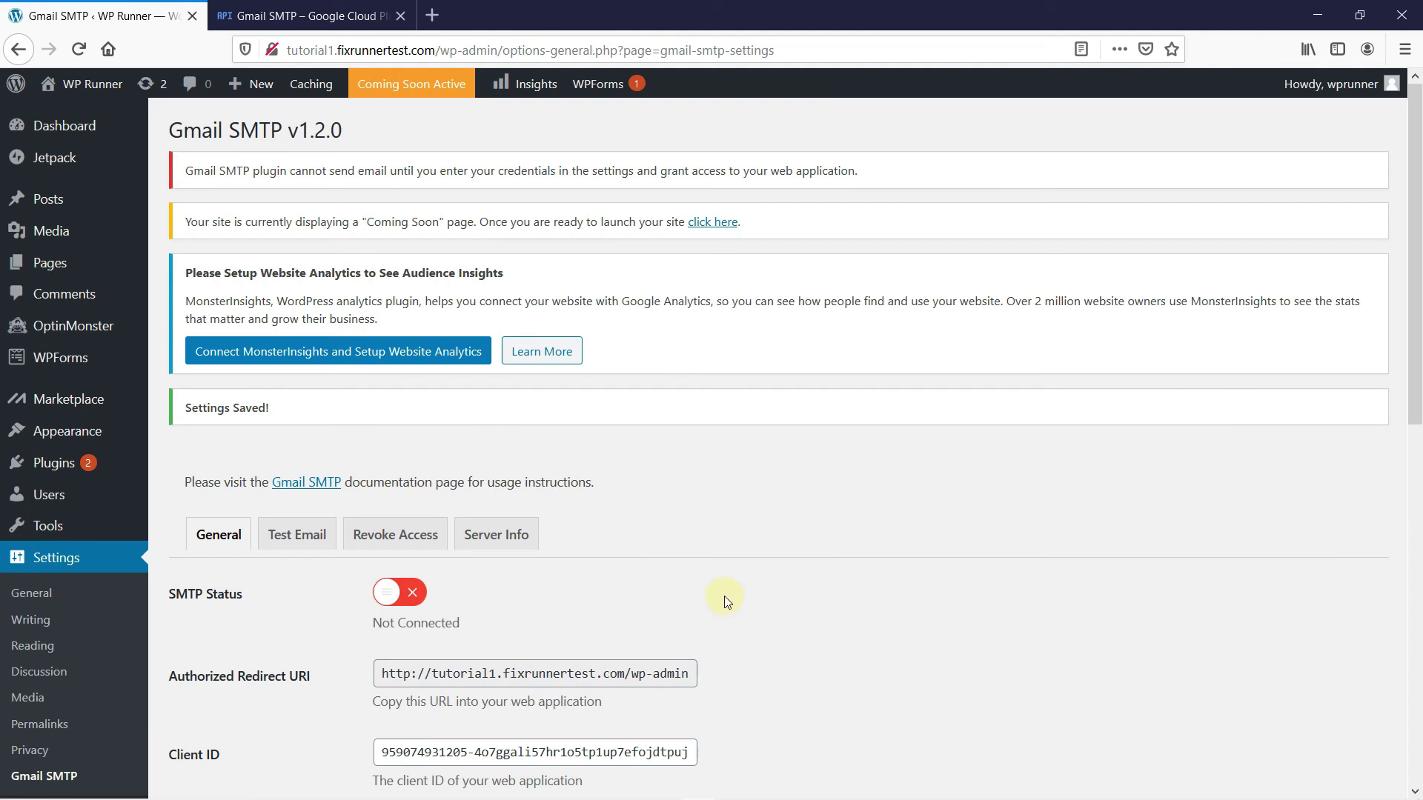
pyautogui.scroll(-10, 739, 593)
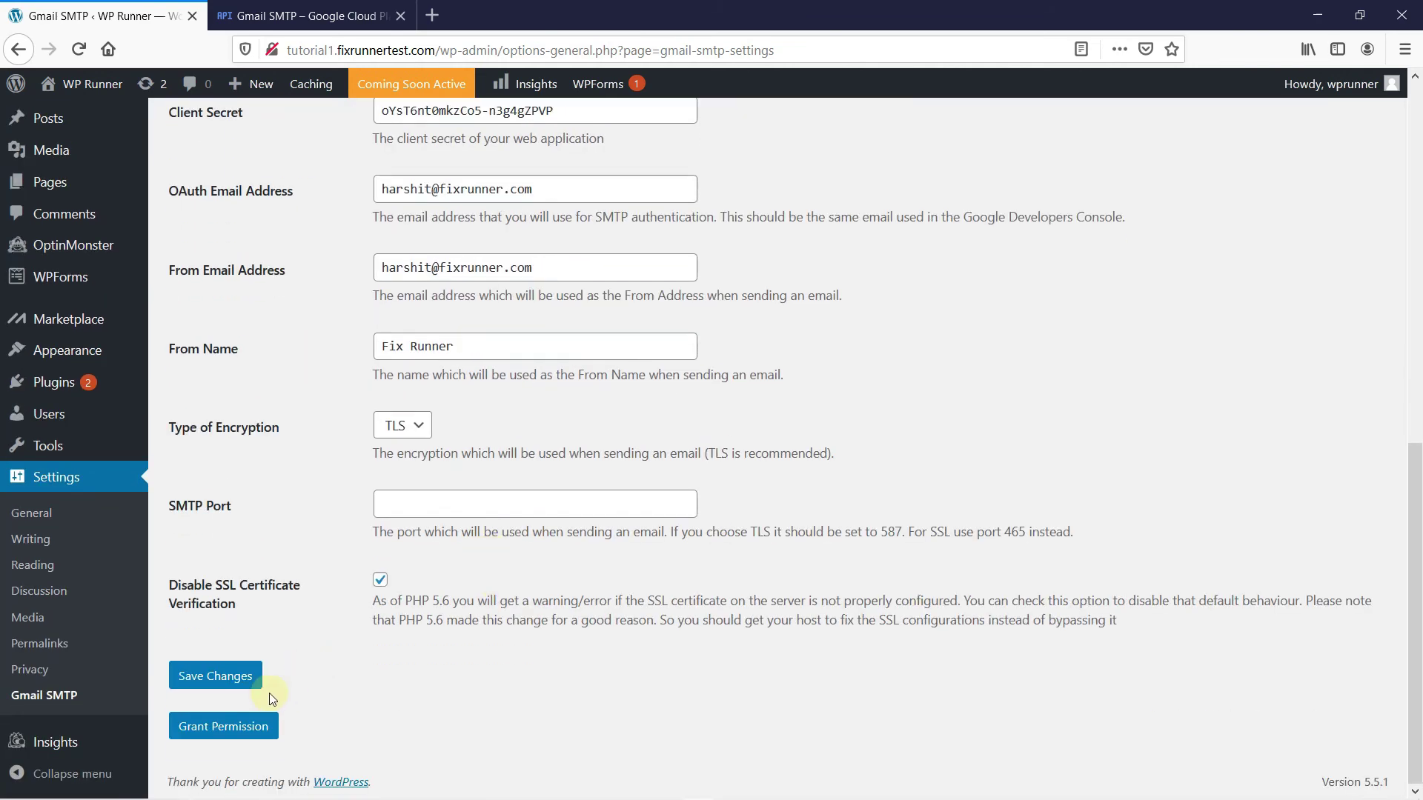
pyautogui.click(247, 729)
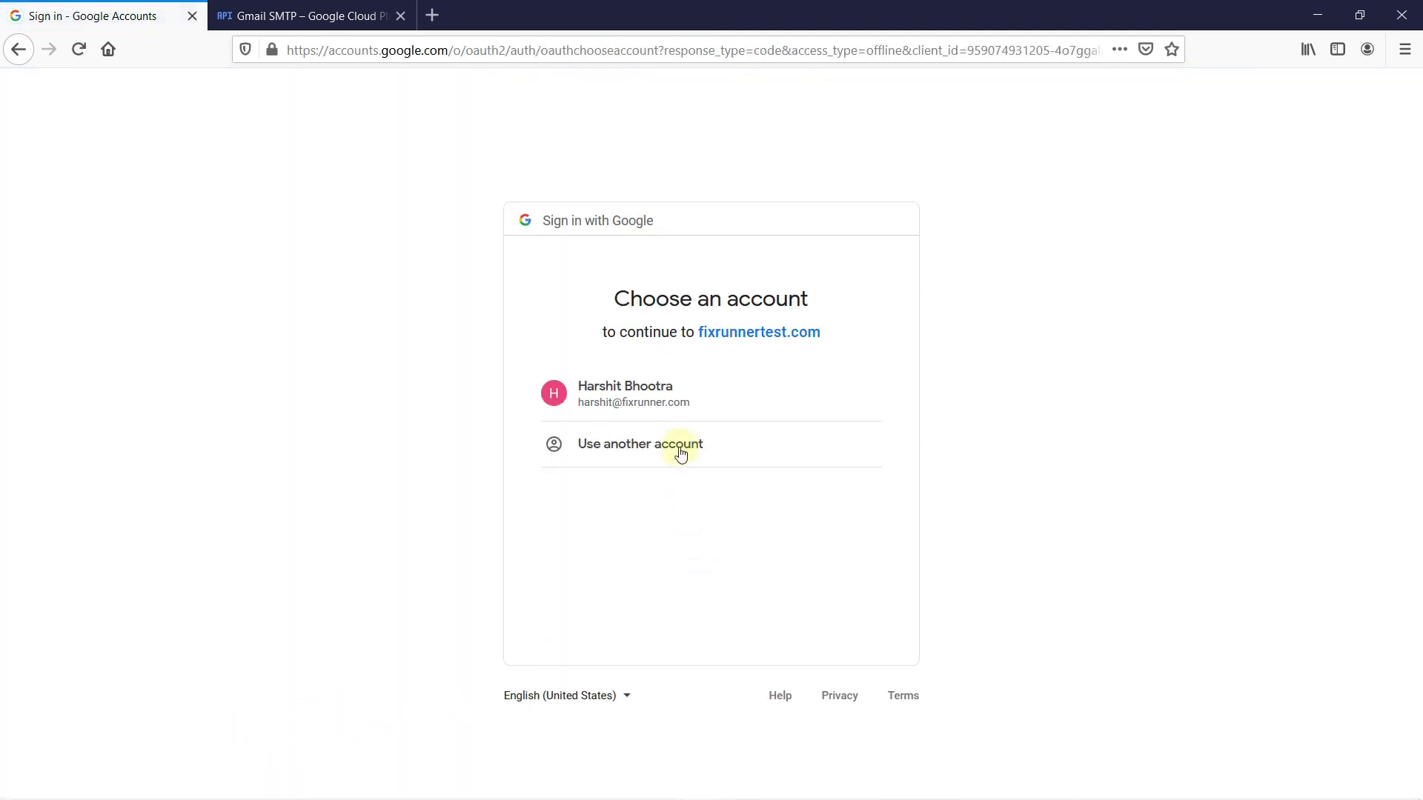
pyautogui.click(669, 385)
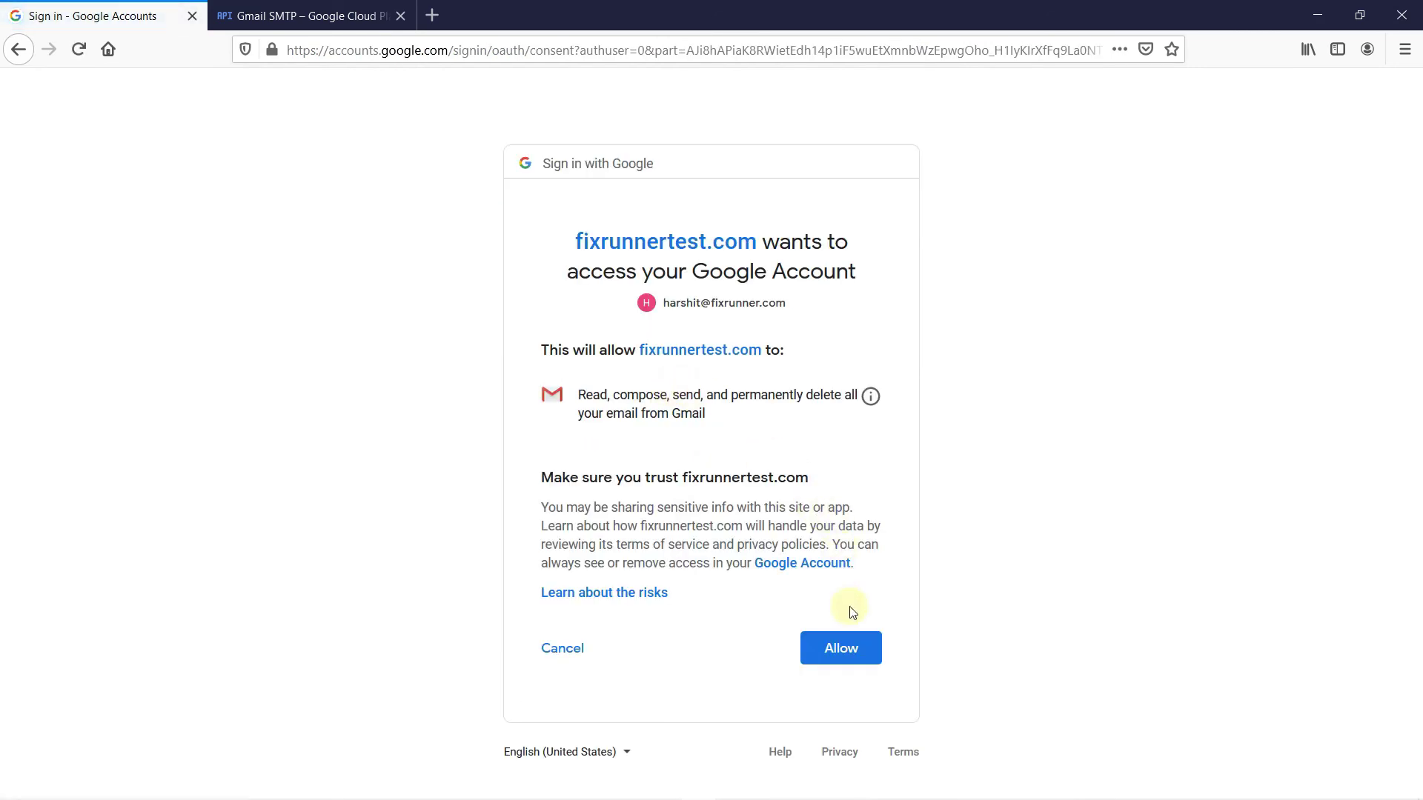
pyautogui.click(849, 646)
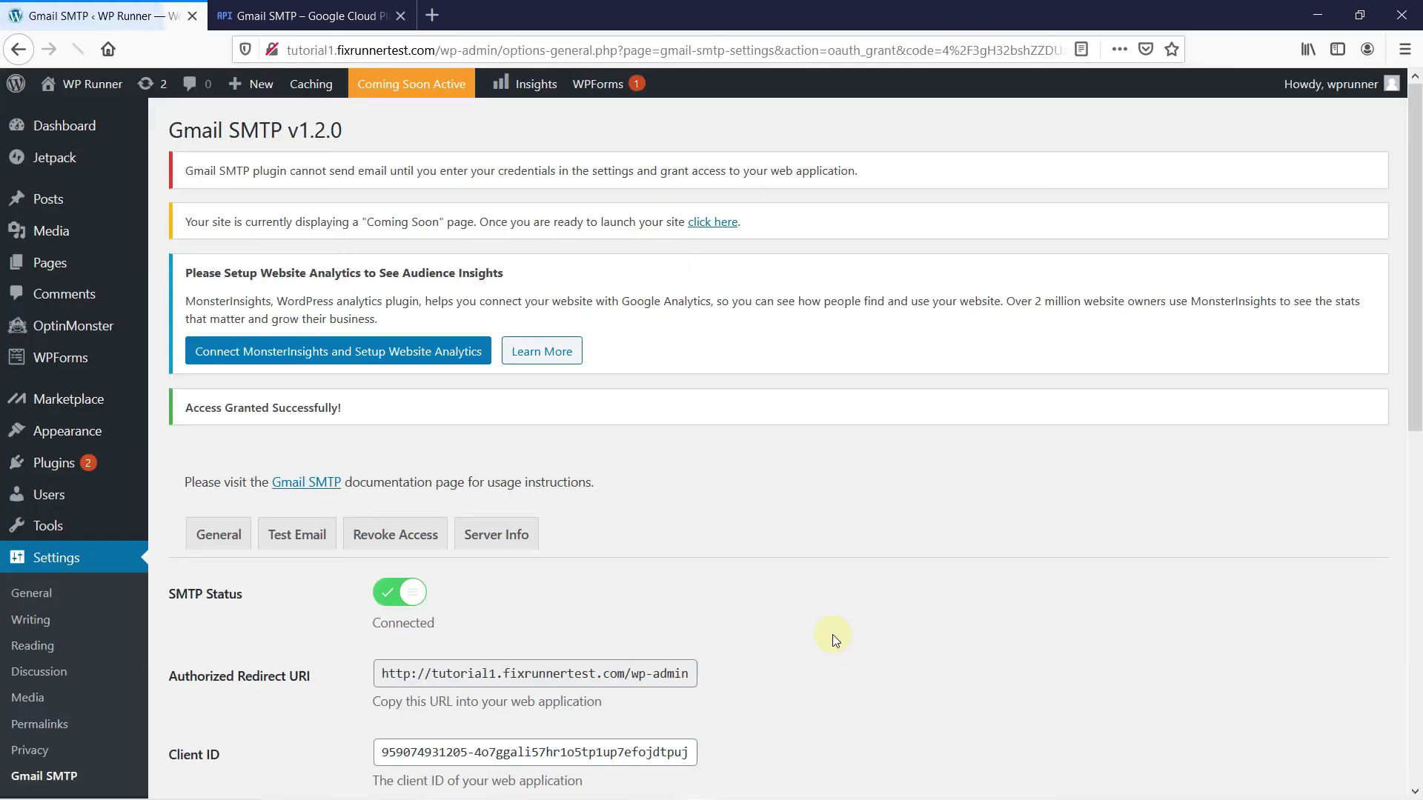
# Open the Test Email form and address it to the connected Gmail account
pyautogui.scroll(-3, 833, 635)
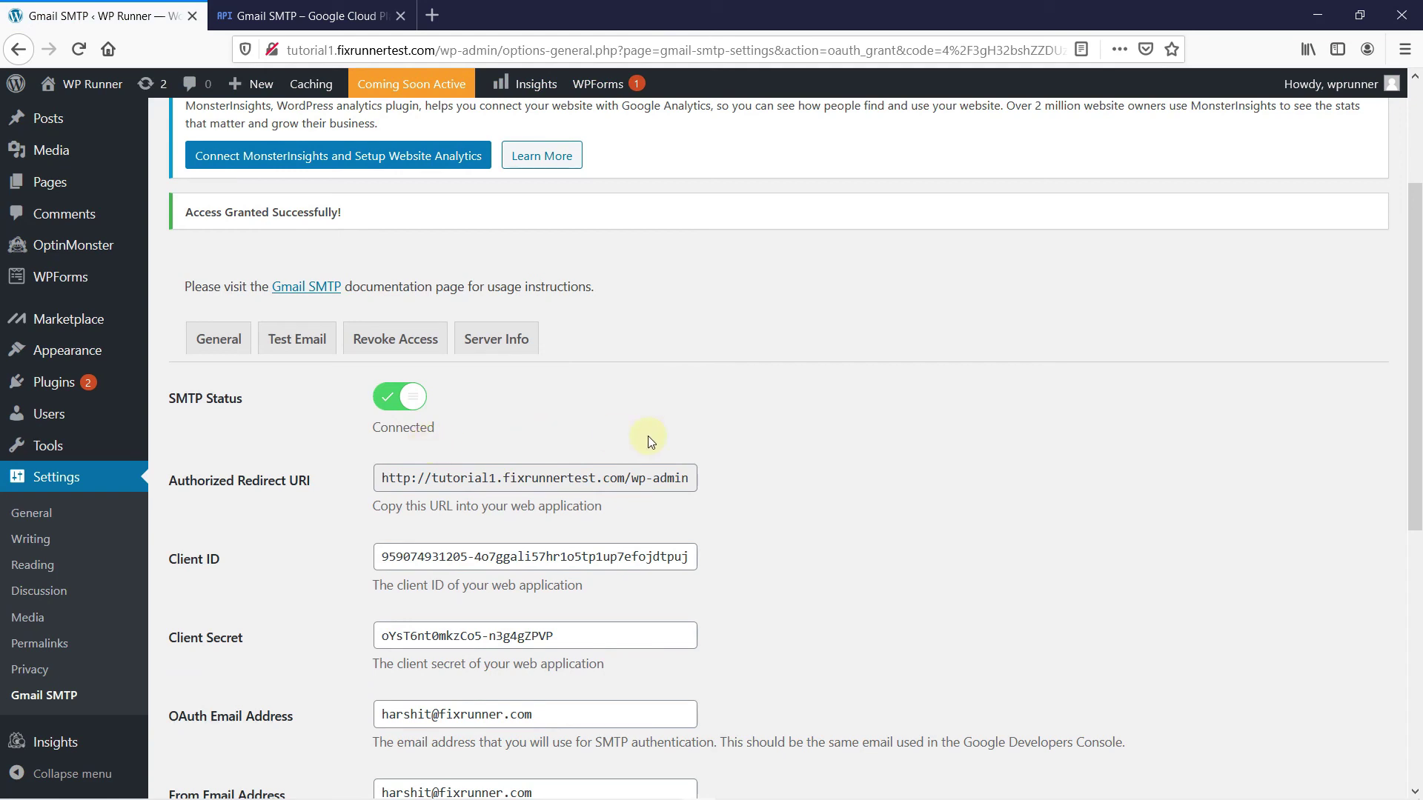
pyautogui.click(300, 344)
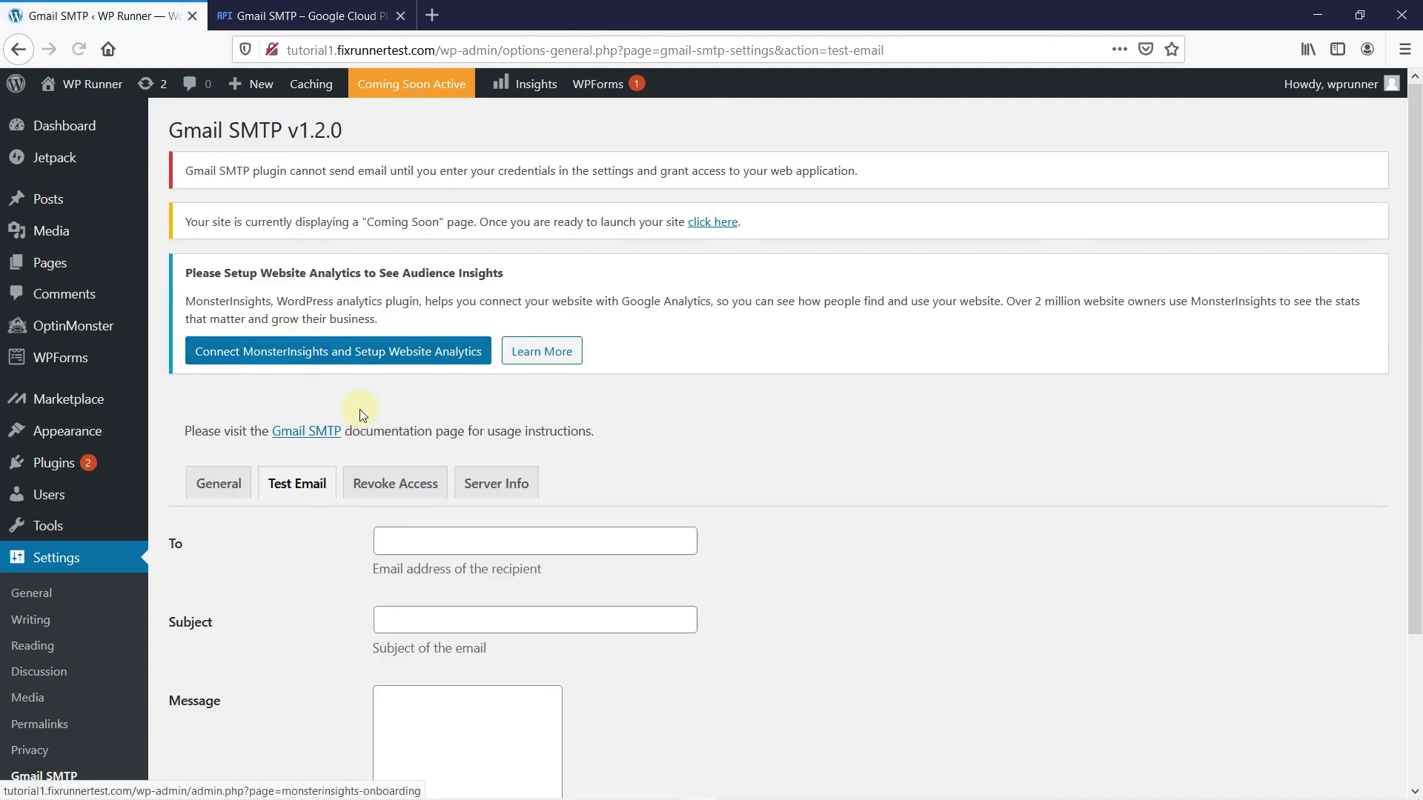
pyautogui.scroll(-3, 784, 468)
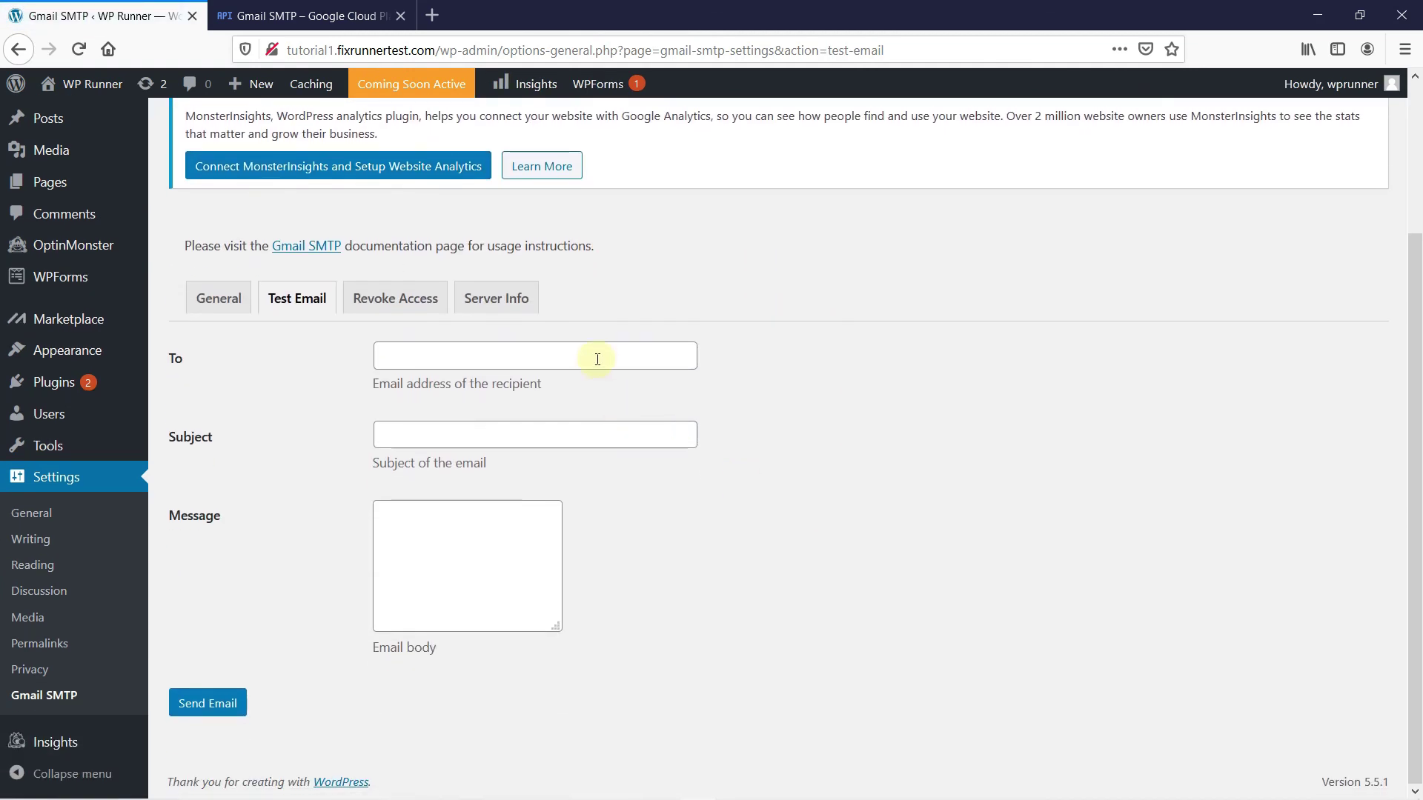
pyautogui.click(597, 359)
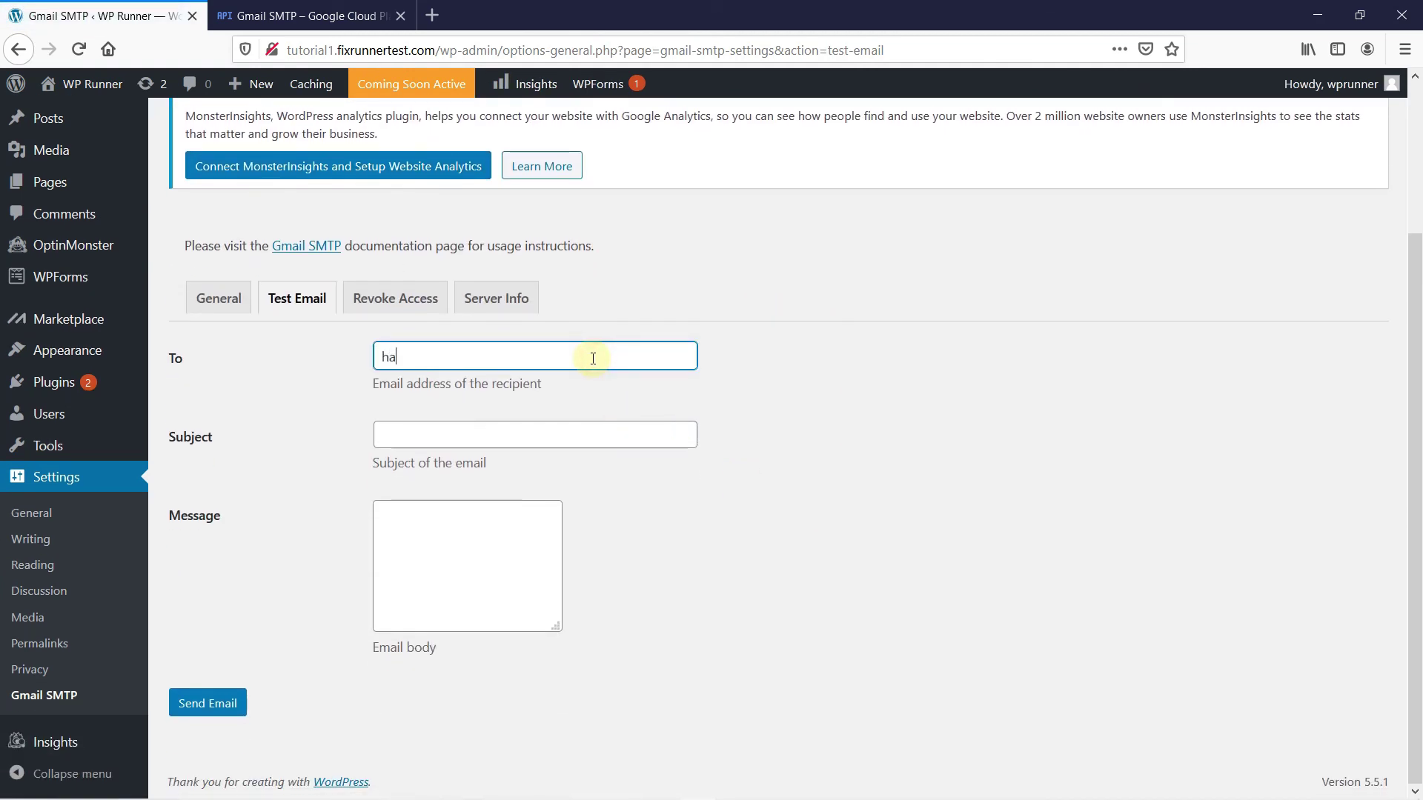
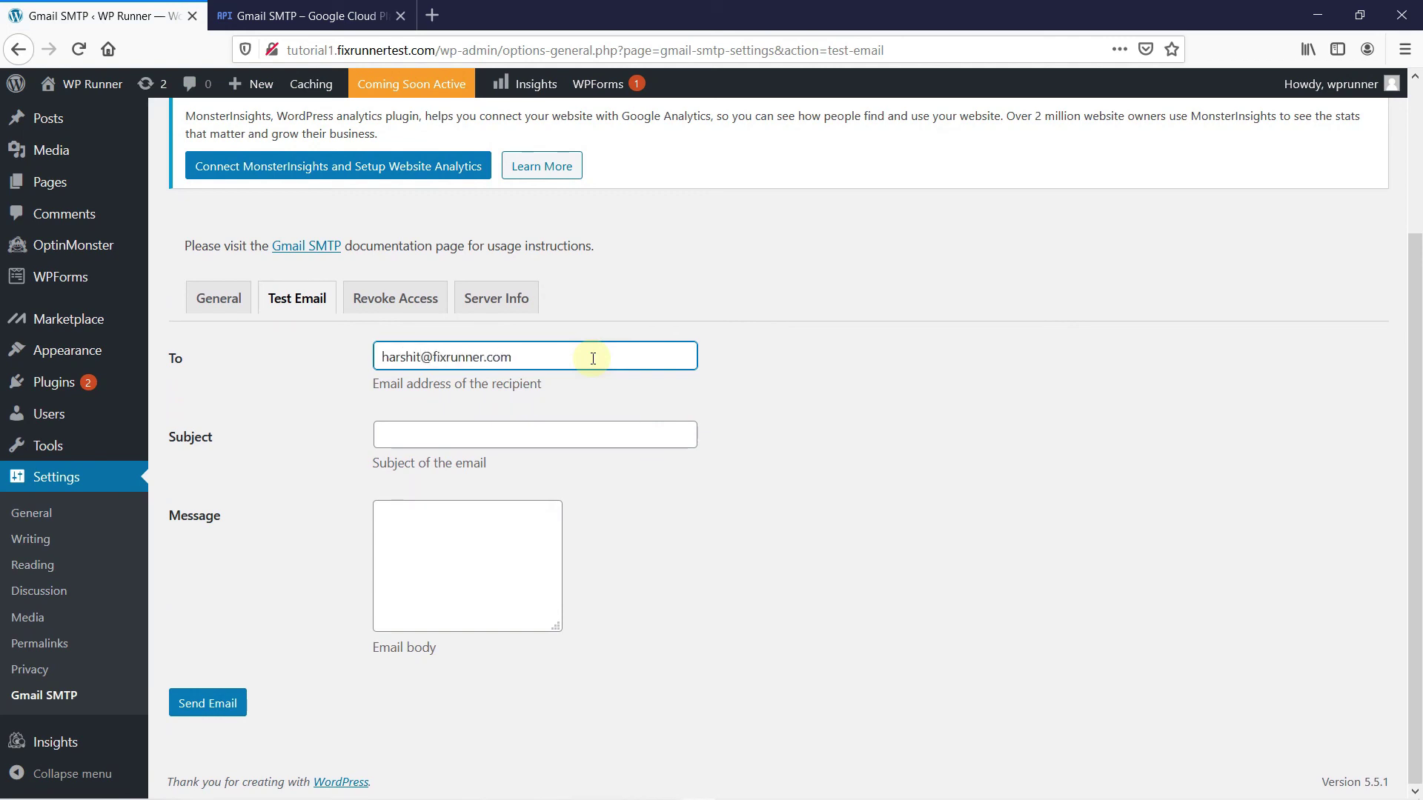
# Give the test email subject 'test email' and body 'this is a test email', then send it
pyautogui.click(567, 428)
pyautogui.write('te')
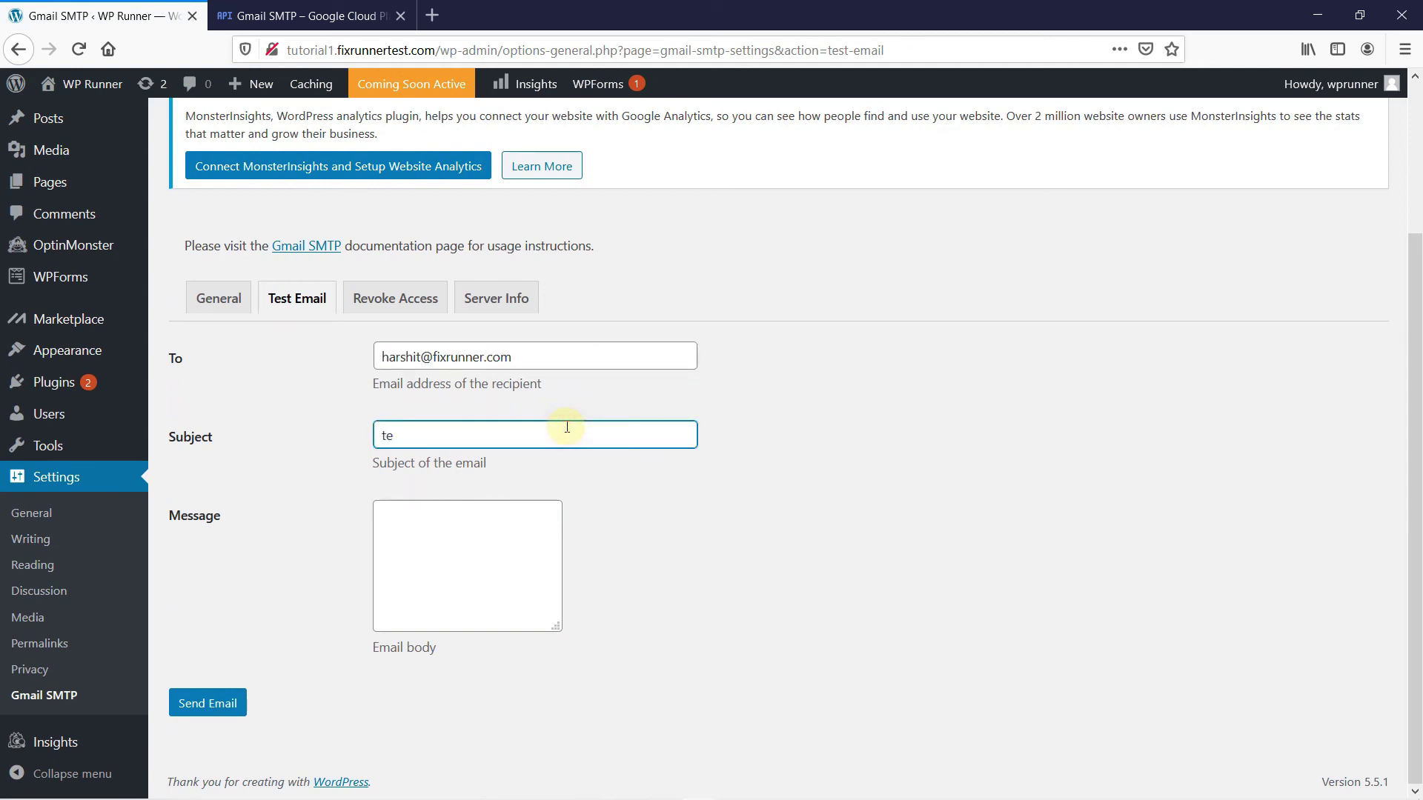
pyautogui.write('st email')
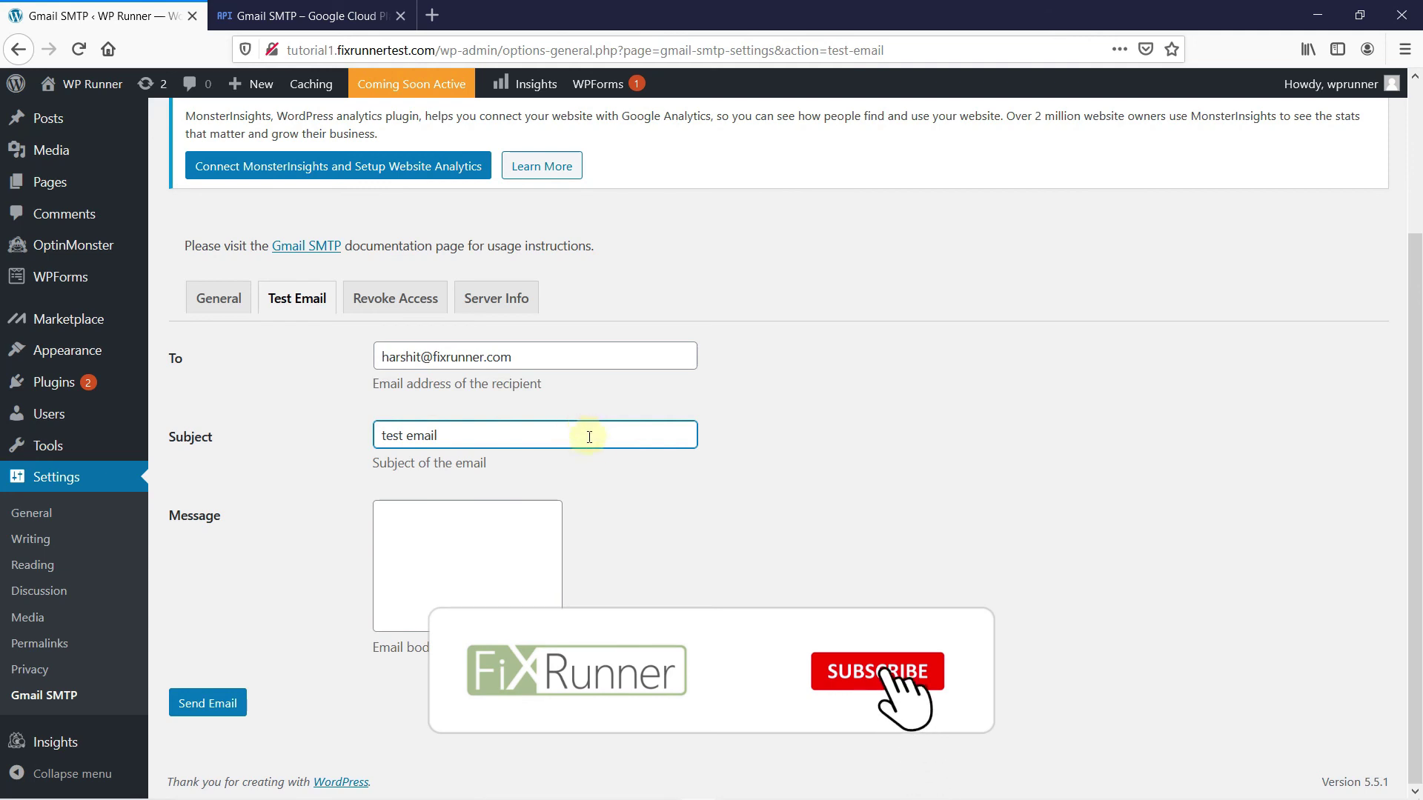
pyautogui.click(535, 528)
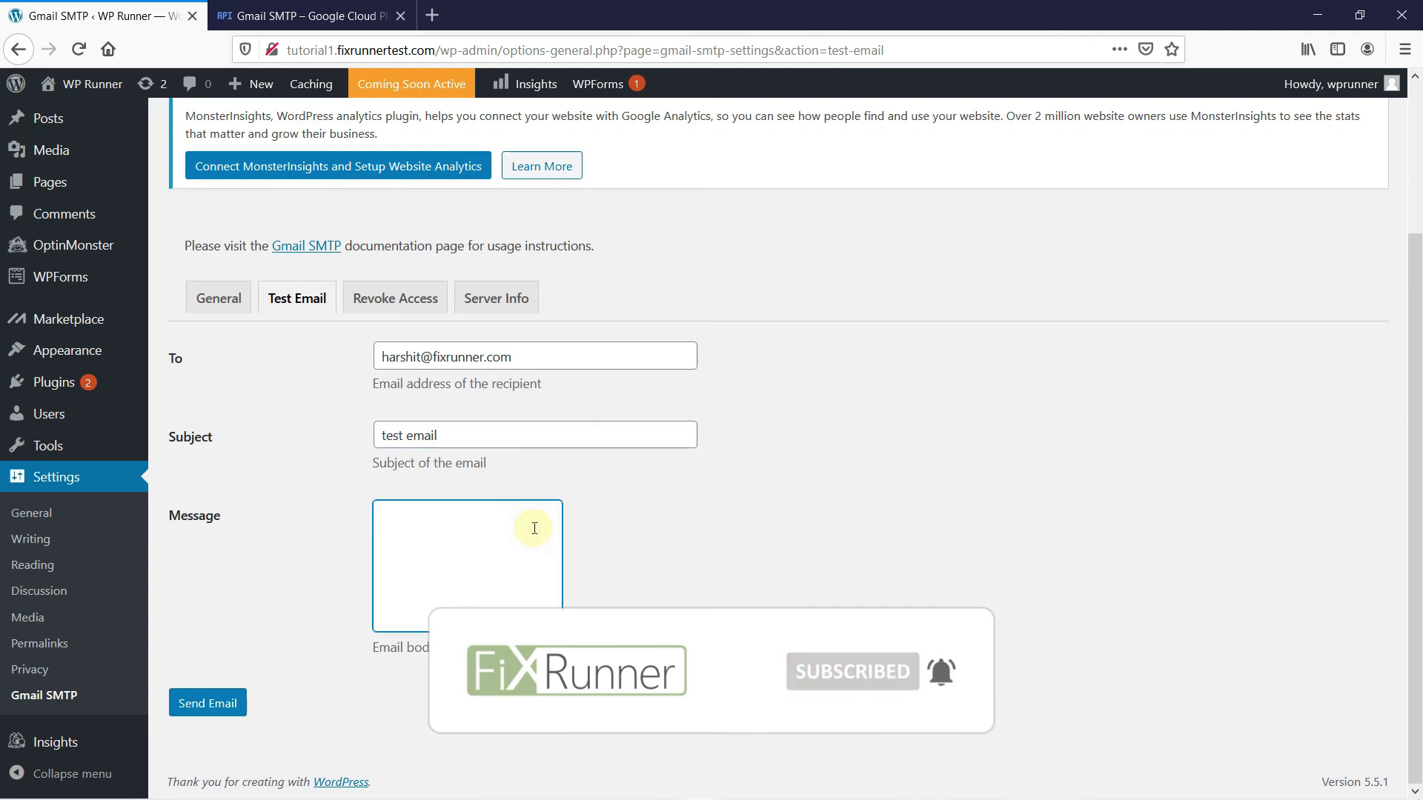
pyautogui.write('this is a test email')
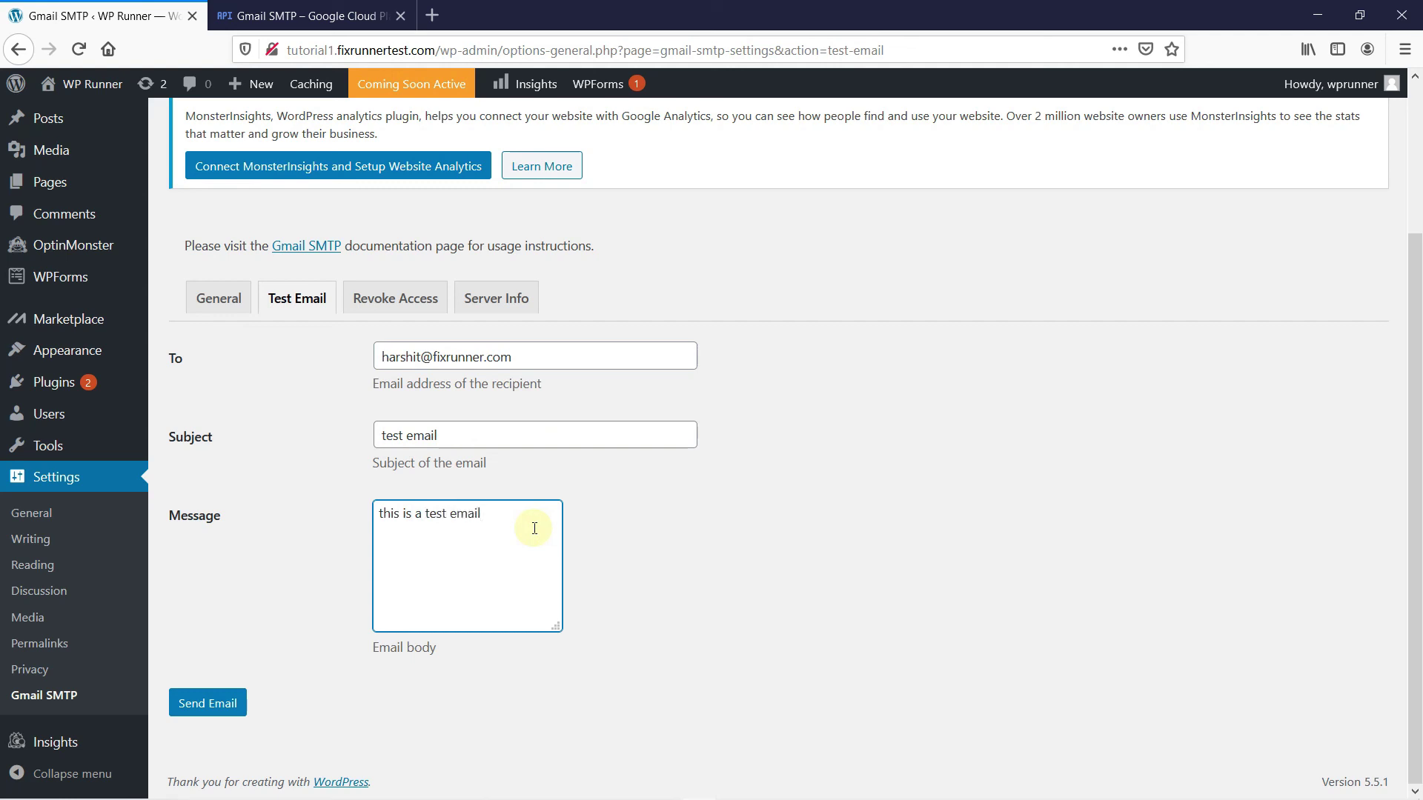
pyautogui.click(636, 602)
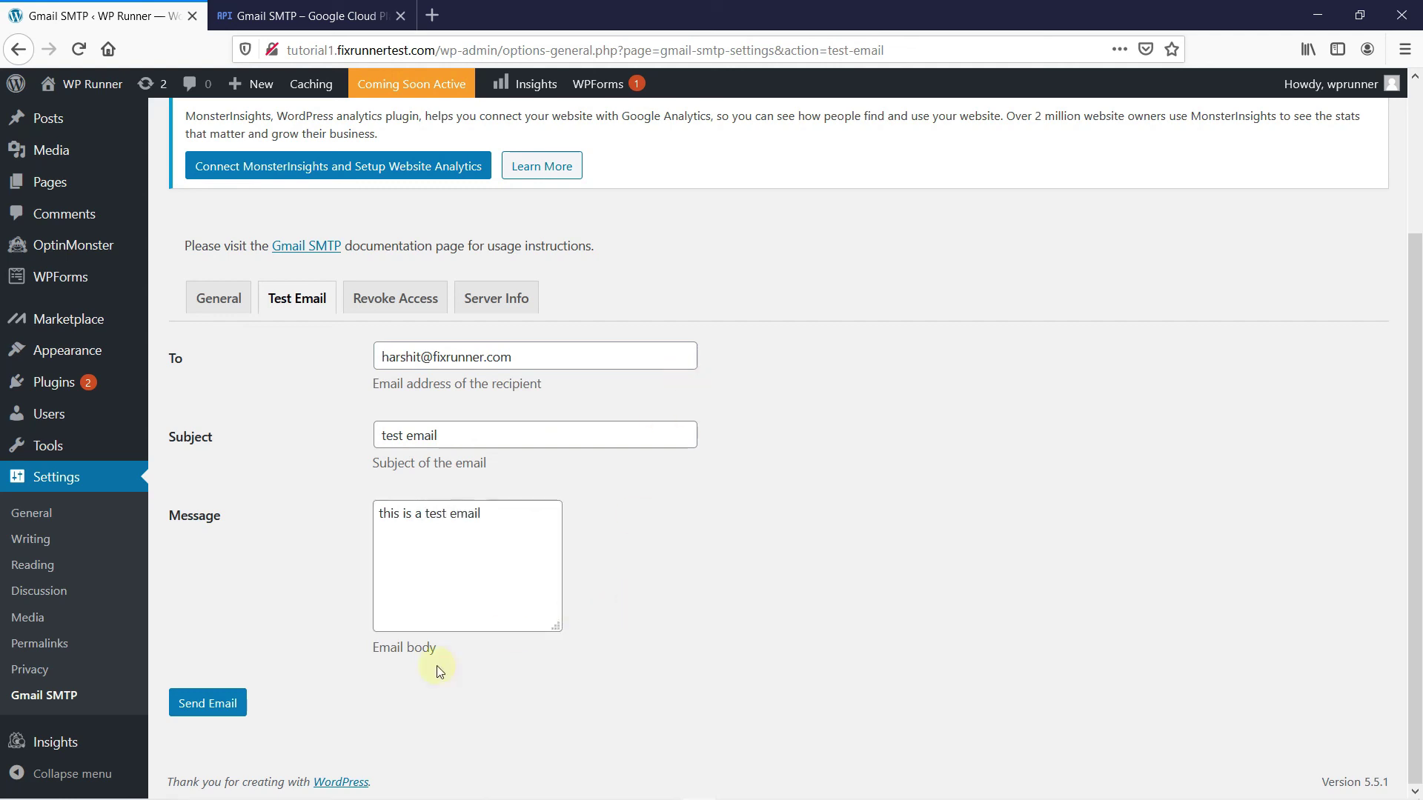
pyautogui.click(217, 709)
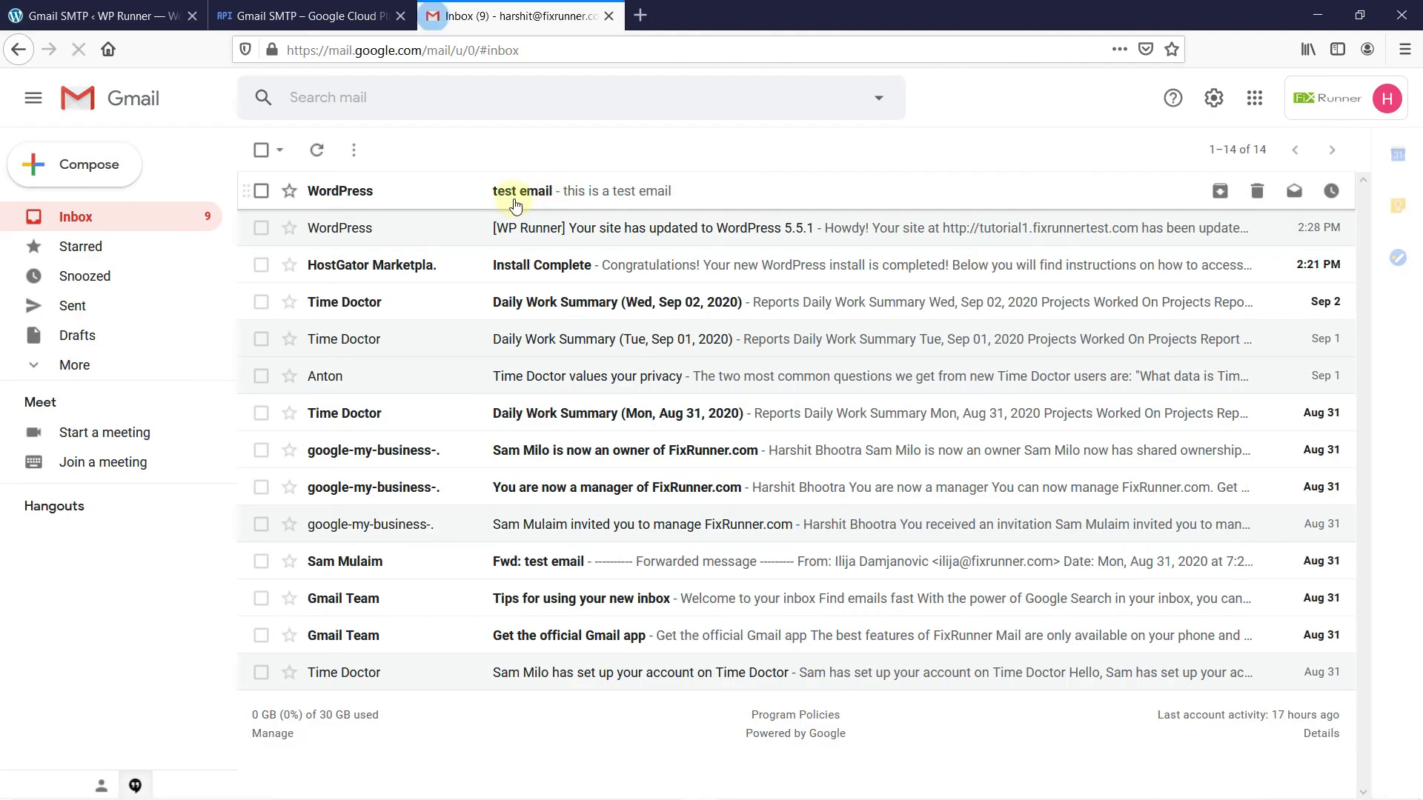
# Open the WordPress 'test email' message at the top of the Gmail inbox
pyautogui.click(549, 192)
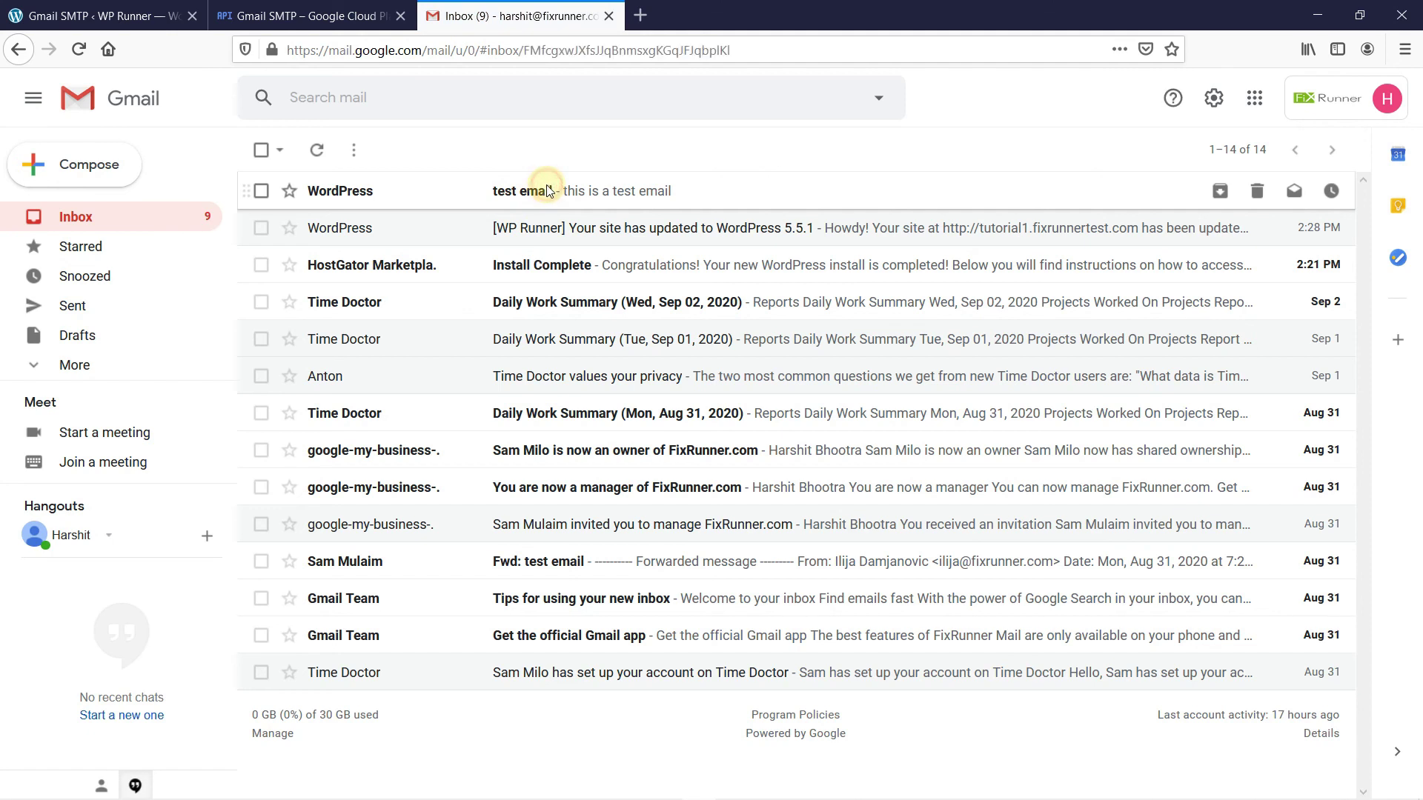